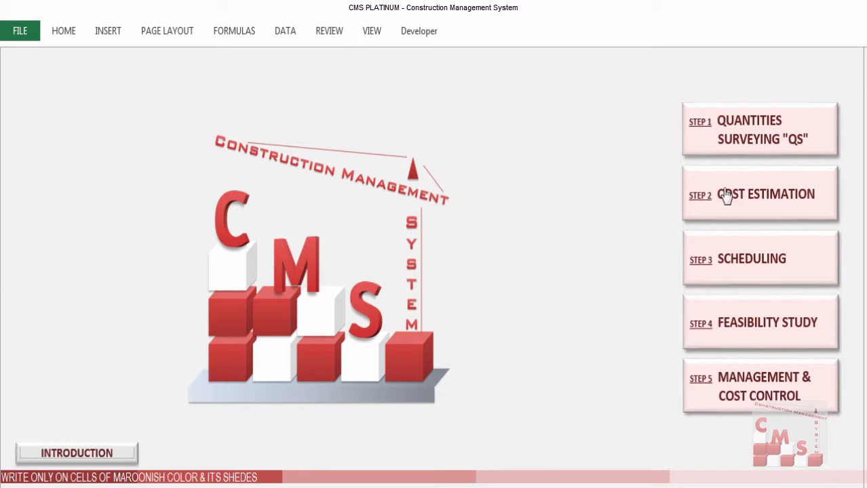
# Open the Internal Finishing sheet of the Finishing Works section within Quantities Surveying.
pyautogui.click(754, 140)
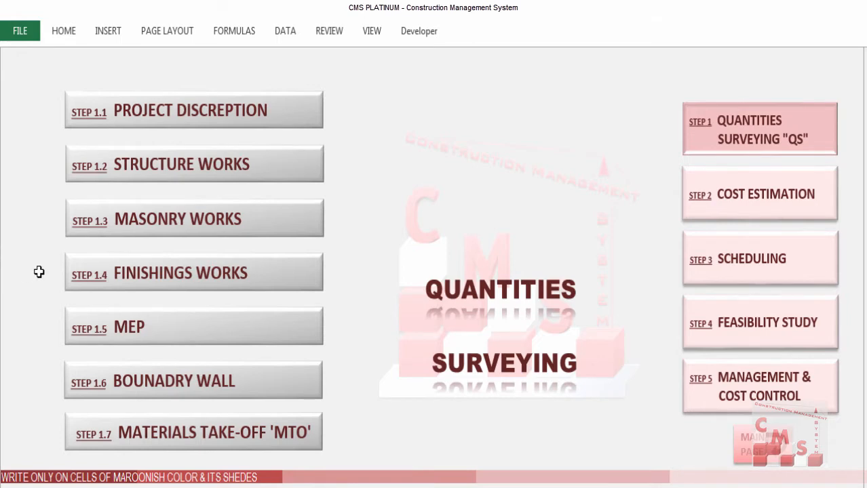
pyautogui.click(161, 283)
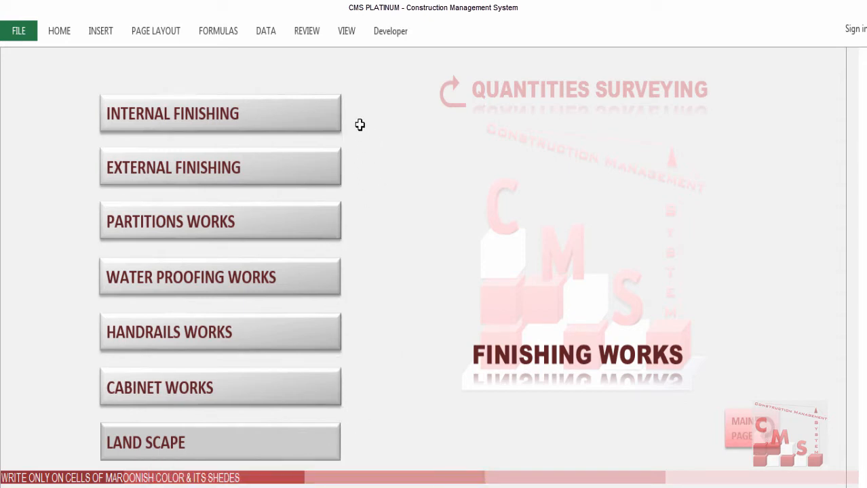
pyautogui.click(335, 124)
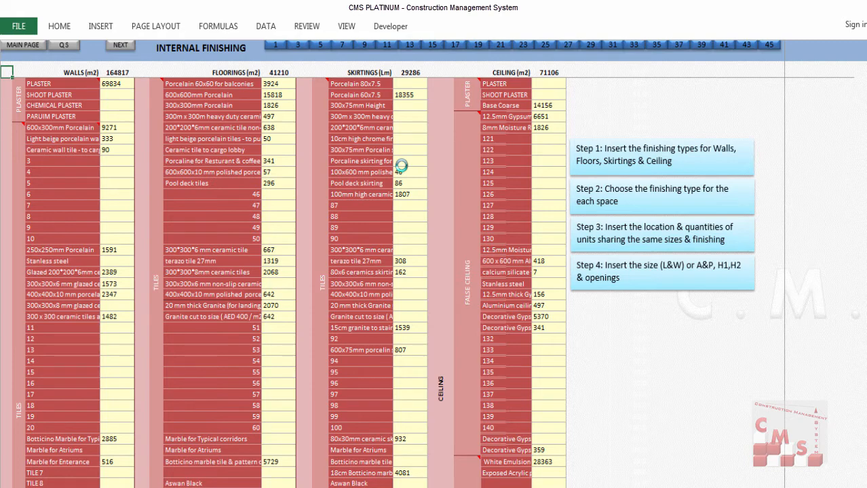
# Examine the four main groups of the Internal Finishing sheet: walls, flooring, skirtings and borders, and ceiling.
pyautogui.scroll(-2, 175, 263)
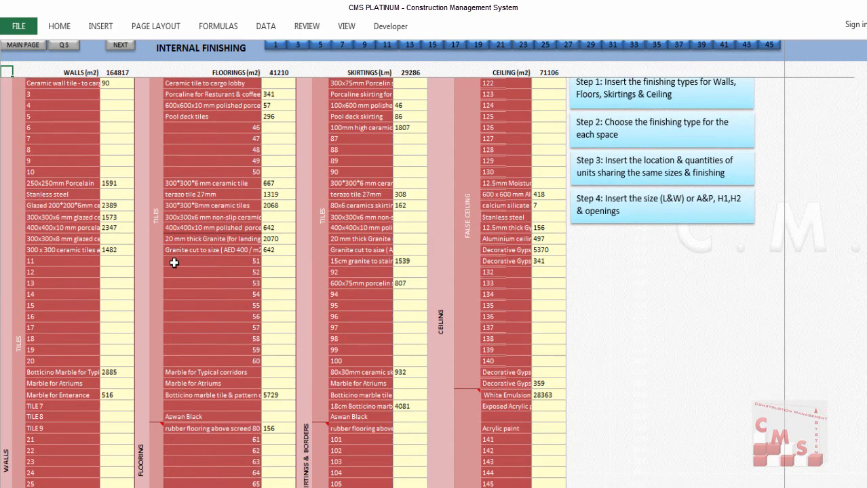
pyautogui.click(4, 448)
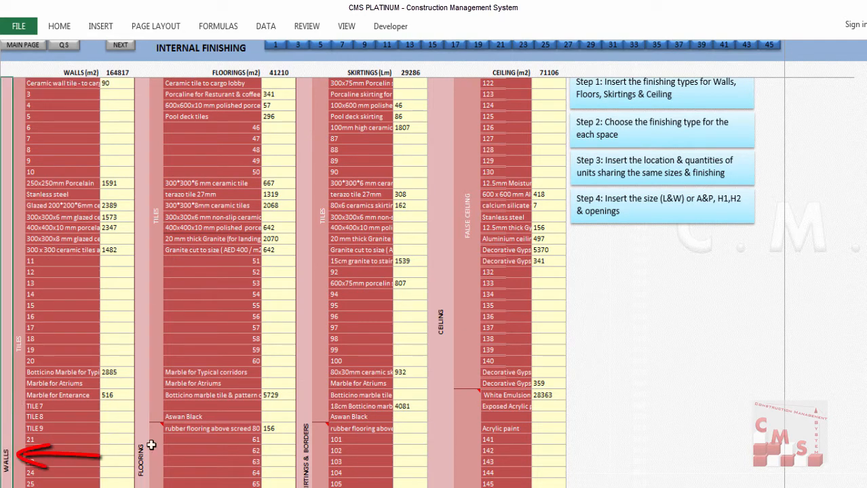
pyautogui.click(146, 418)
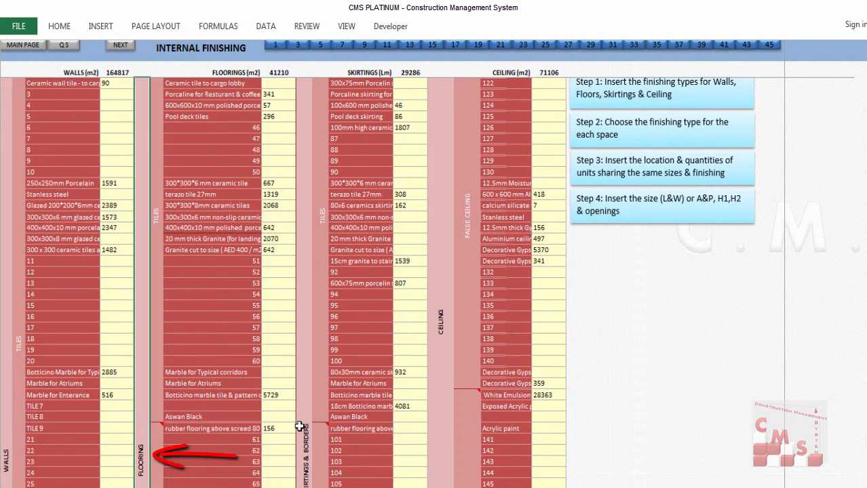
pyautogui.scroll(-2, 299, 426)
pyautogui.click(301, 330)
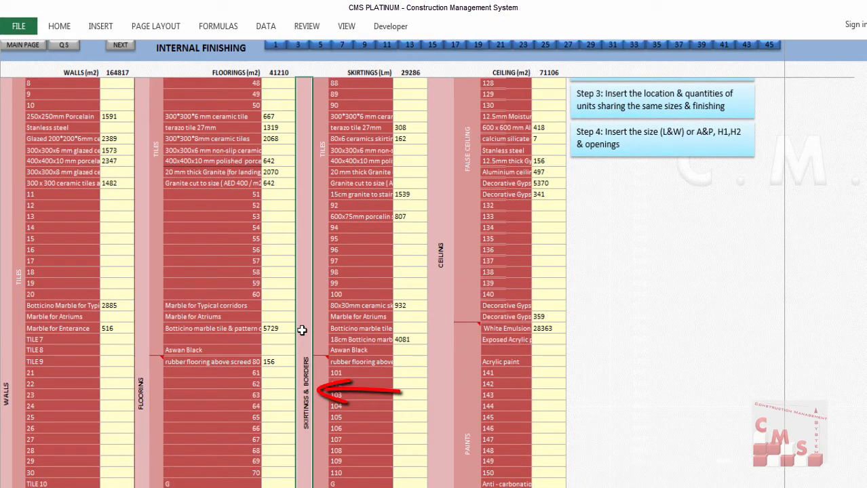
pyautogui.click(442, 272)
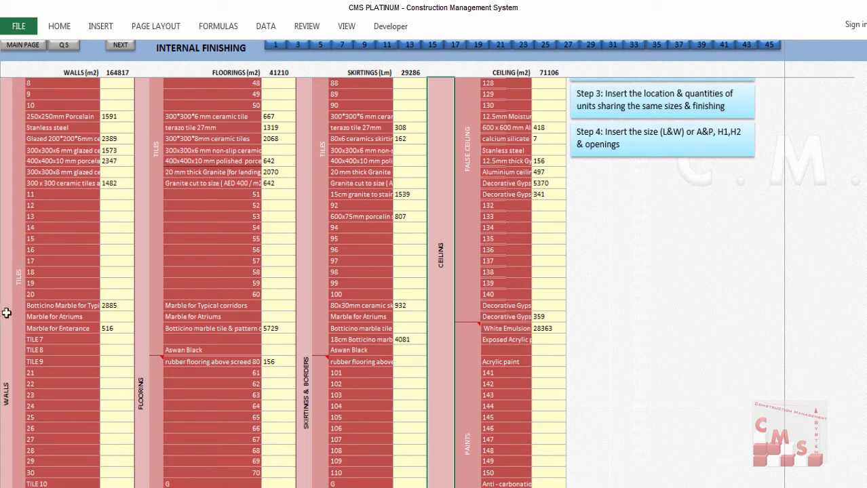
# Review the wall plaster types from PLASTER to PARUIM PLASTER and select the whole group.
pyautogui.scroll(3, 6, 291)
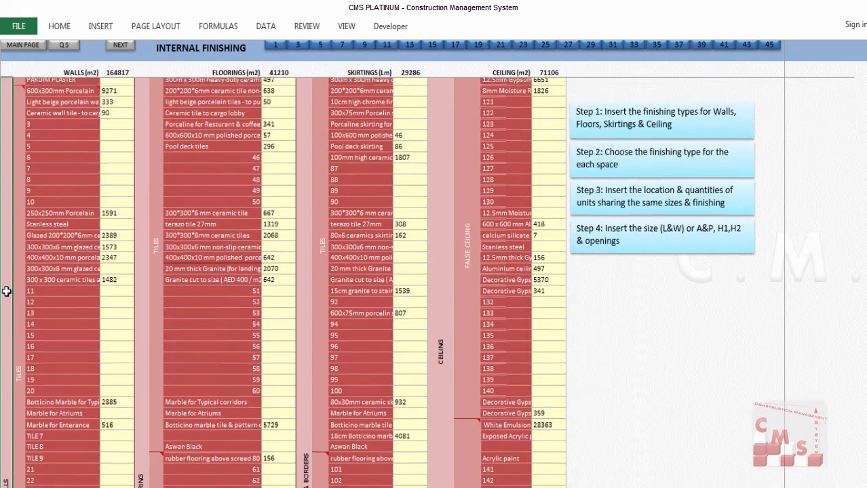
pyautogui.scroll(1, 6, 291)
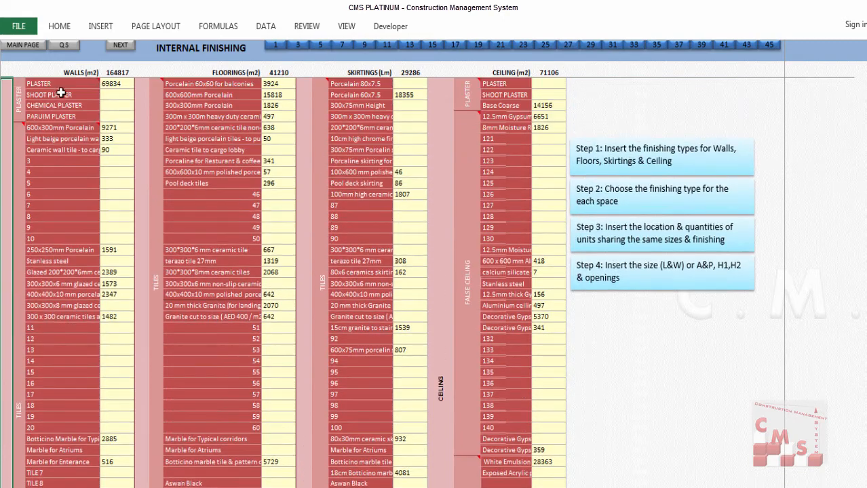
pyautogui.click(24, 95)
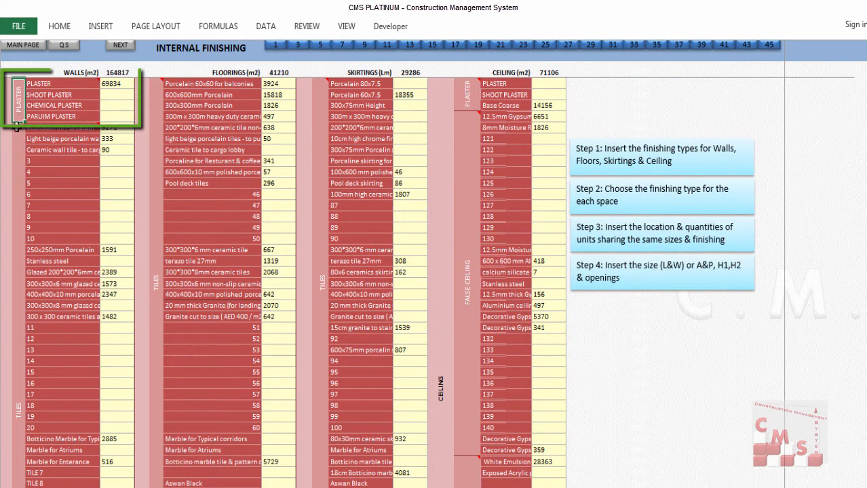
pyautogui.click(83, 86)
pyautogui.click(83, 95)
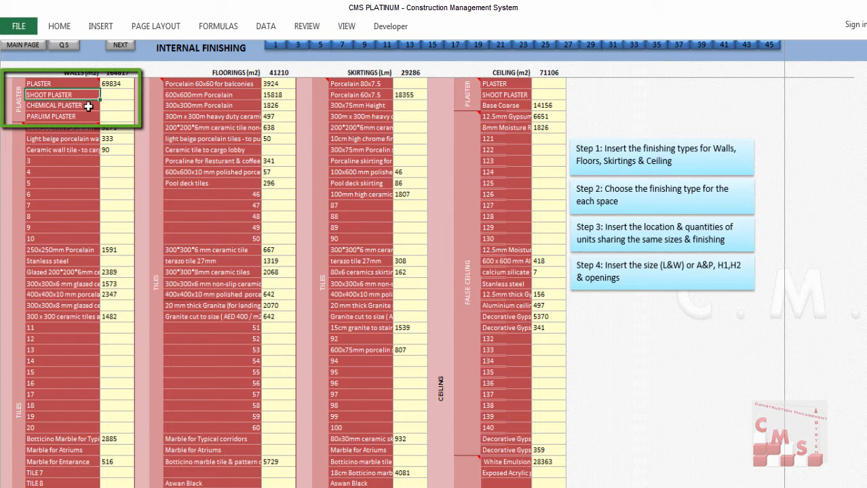
pyautogui.click(89, 106)
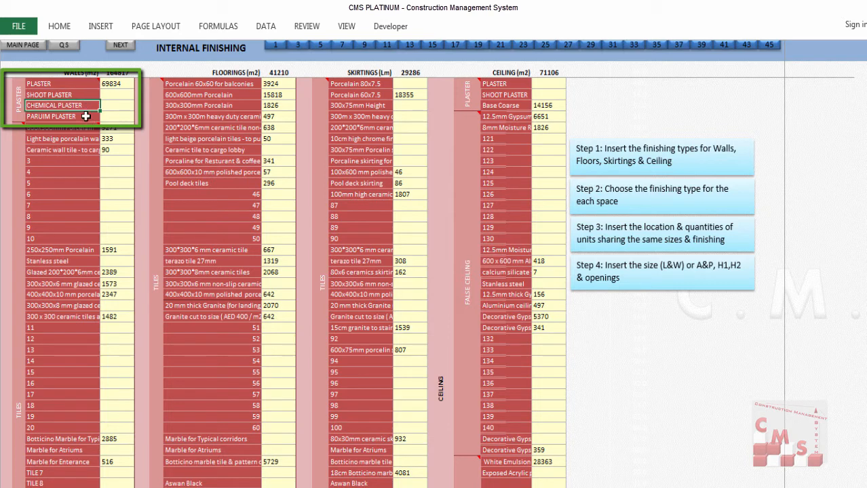
pyautogui.click(91, 115)
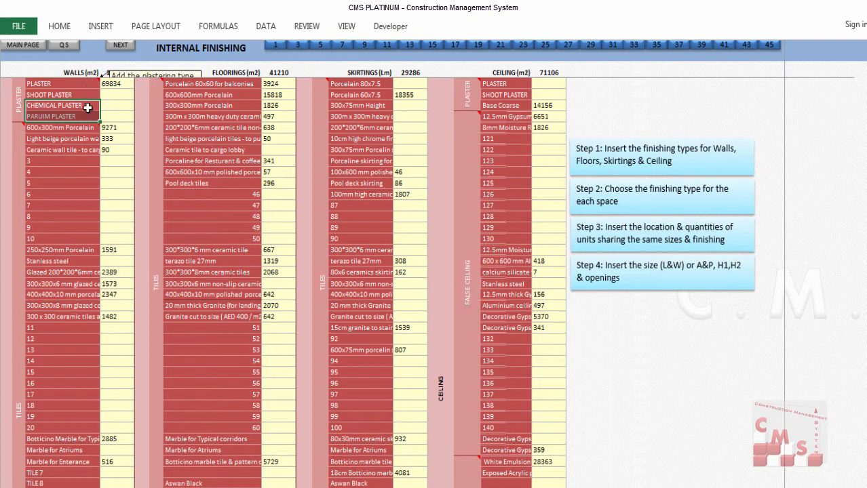
pyautogui.moveTo(87, 108); pyautogui.dragTo(61, 84)
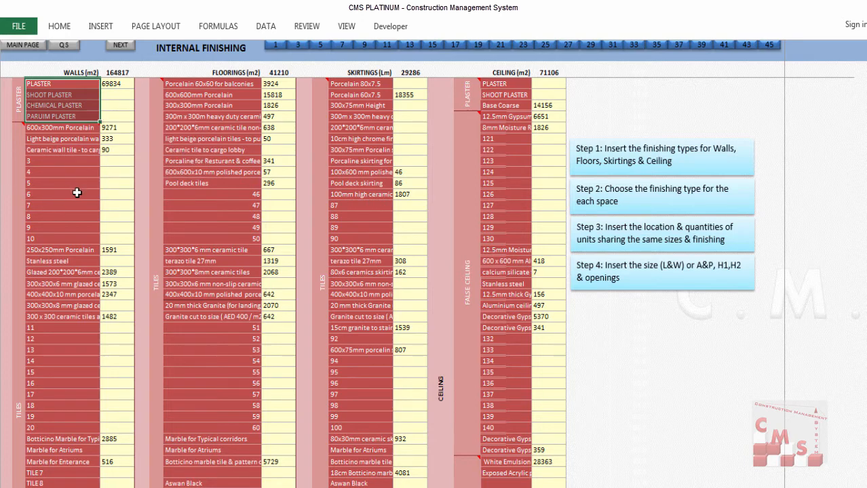
# Review the wall tile types, selecting the entries from 600x300mm Porcelain to 20 and from Botticino Marble to TILE 12.
pyautogui.scroll(-2, 67, 237)
pyautogui.click(19, 290)
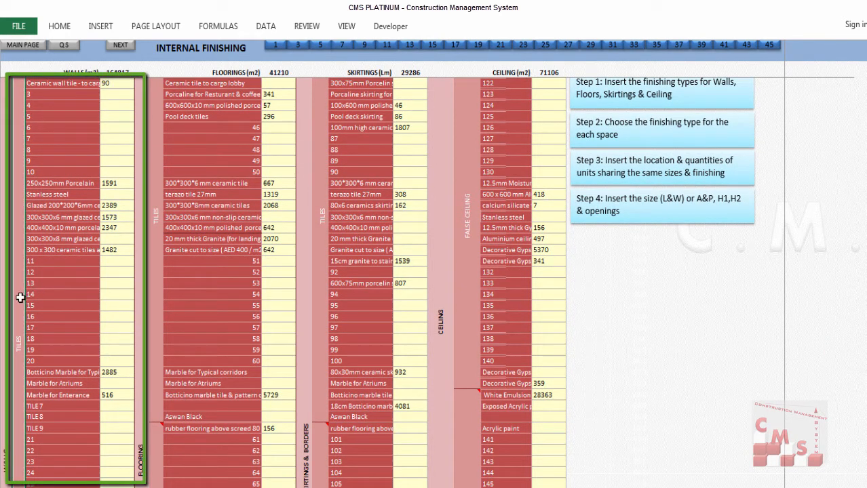
pyautogui.scroll(-1, 54, 308)
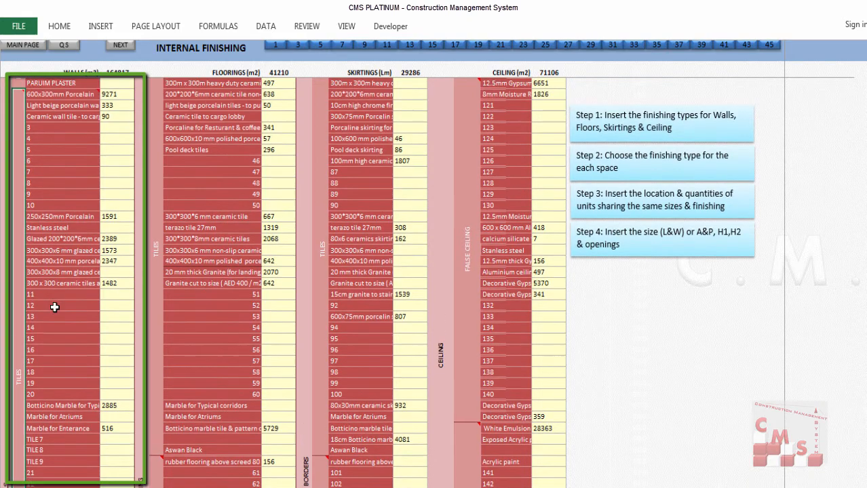
pyautogui.scroll(3, 55, 307)
pyautogui.click(79, 131)
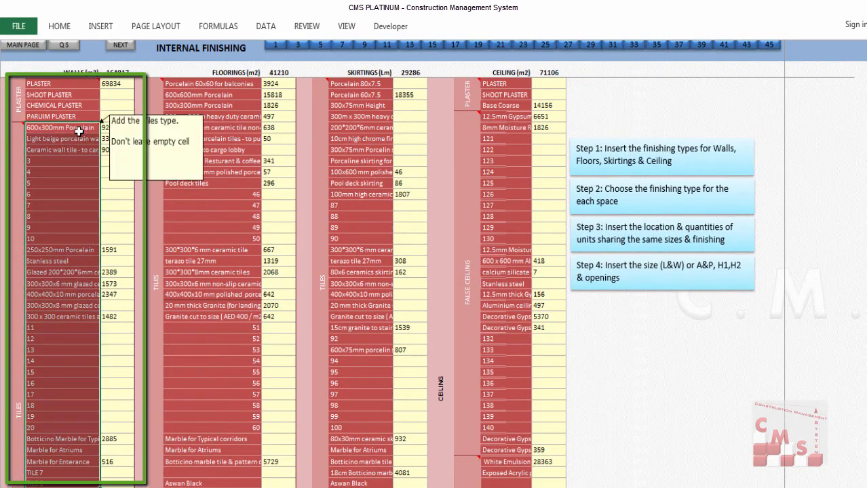
pyautogui.moveTo(78, 141); pyautogui.dragTo(61, 428)
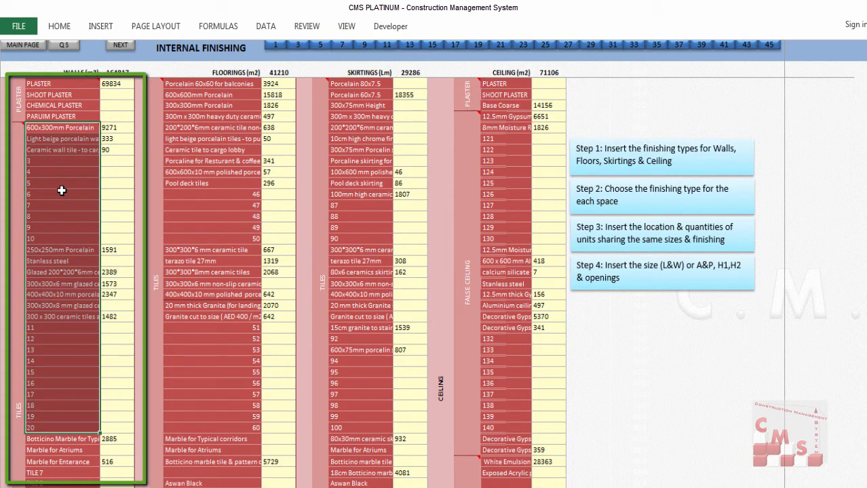
pyautogui.scroll(-7, 62, 190)
pyautogui.moveTo(58, 205); pyautogui.dragTo(54, 459)
pyautogui.moveTo(74, 205); pyautogui.dragTo(65, 254)
pyautogui.moveTo(48, 426); pyautogui.dragTo(55, 464)
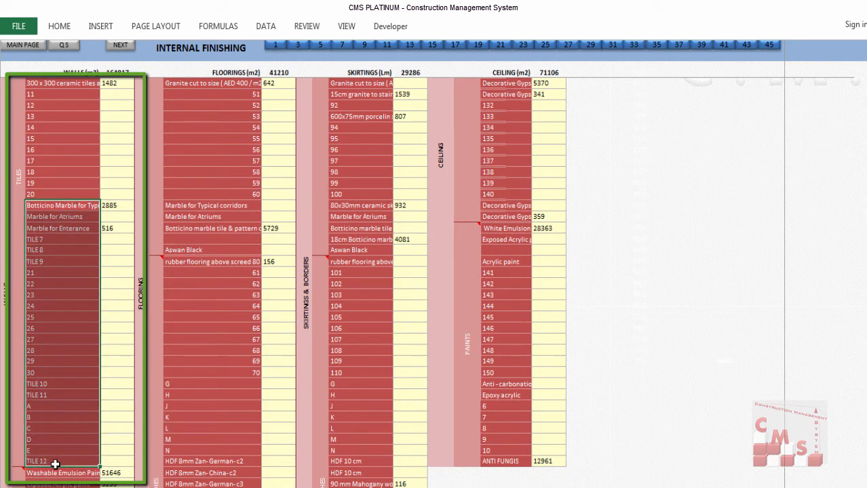
# Review the wall fine finishes, selecting the entries from Washable Emulsion Paint to Metallic Paint.
pyautogui.scroll(-6, 63, 349)
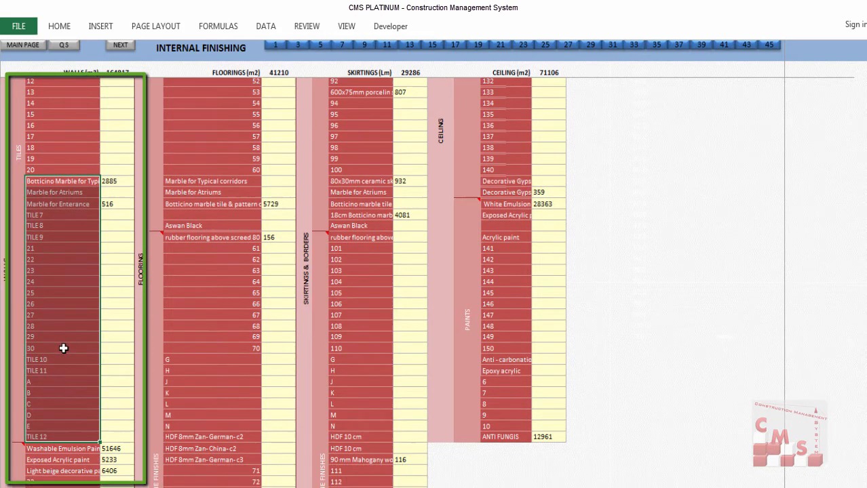
pyautogui.scroll(-1, 63, 348)
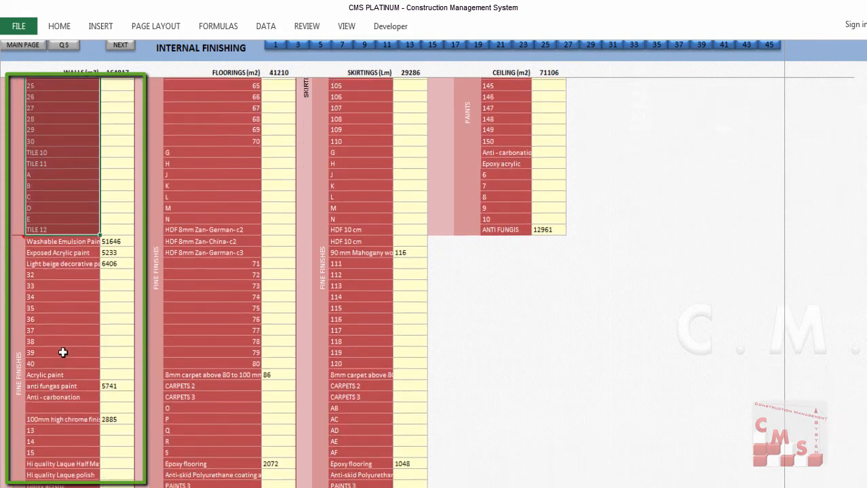
pyautogui.moveTo(67, 240)
pyautogui.mouseDown()
pyautogui.moveTo(79, 299)
pyautogui.moveTo(58, 413)
pyautogui.moveTo(71, 468)
pyautogui.mouseUp()
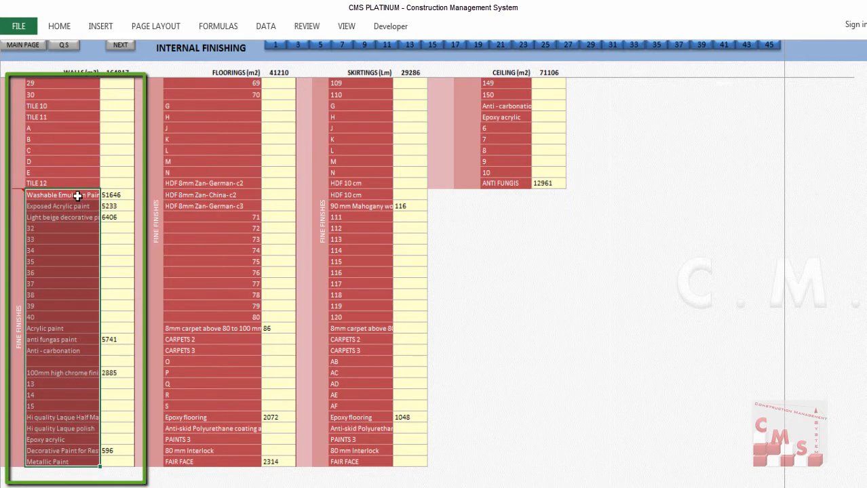
pyautogui.moveTo(77, 194); pyautogui.dragTo(71, 464)
pyautogui.scroll(7, 80, 289)
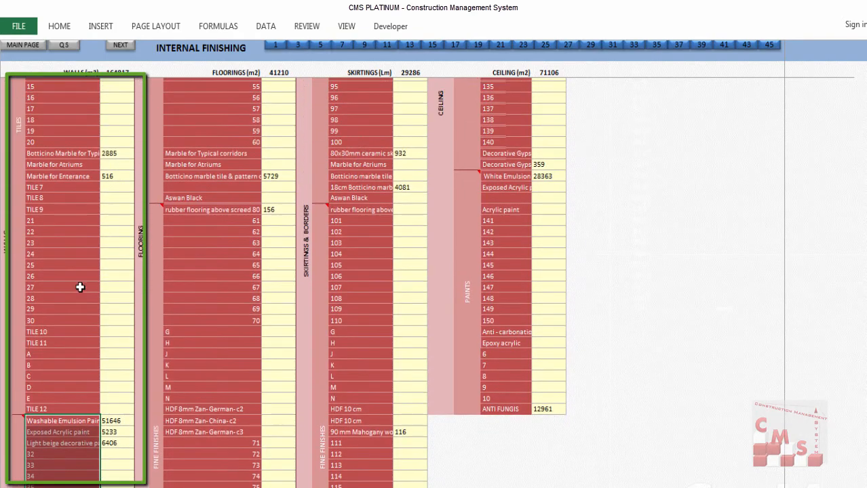
pyautogui.scroll(9, 80, 287)
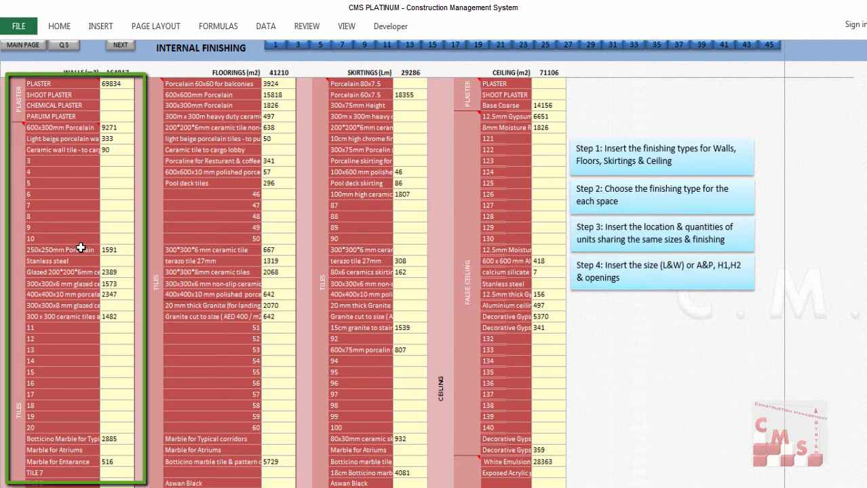
# Review the flooring tile types from Porcelain 60x60 for balconies to Aswan Black.
pyautogui.scroll(-3, 7, 348)
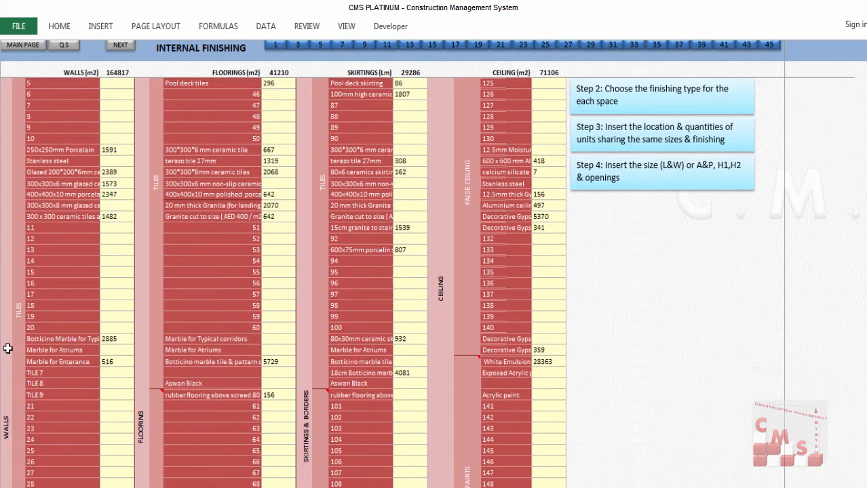
pyautogui.scroll(1, 173, 312)
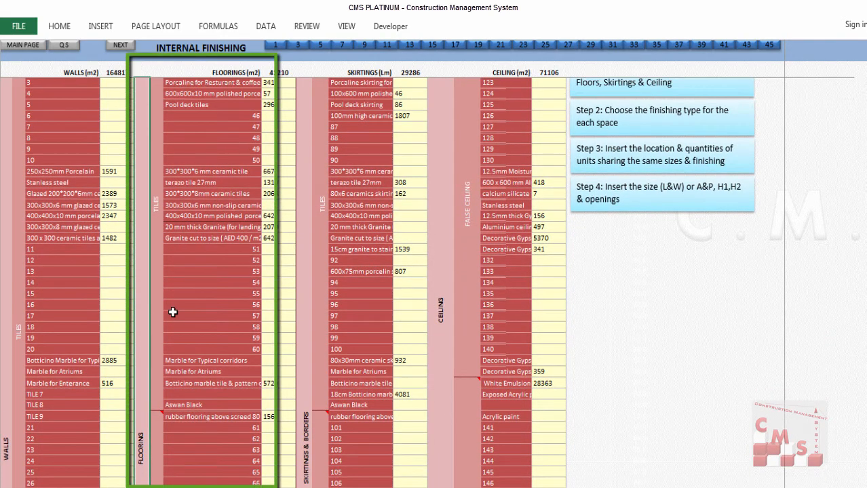
pyautogui.scroll(2, 173, 312)
pyautogui.scroll(-2, 173, 312)
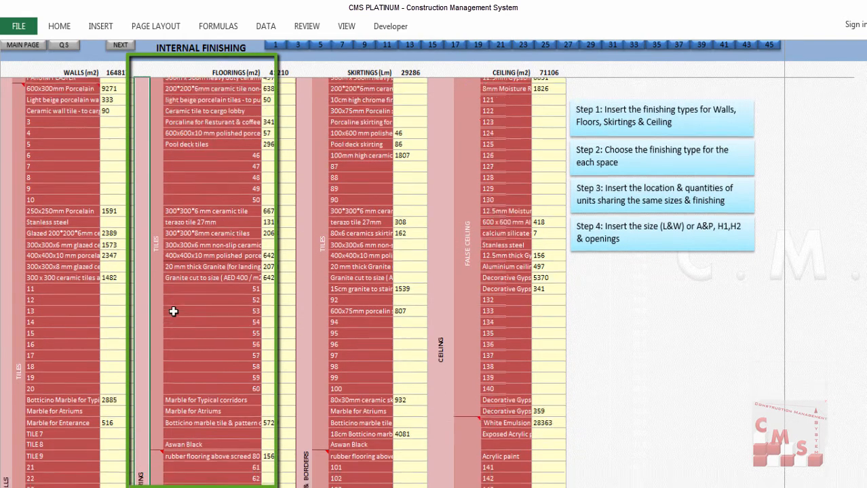
pyautogui.scroll(2, 173, 312)
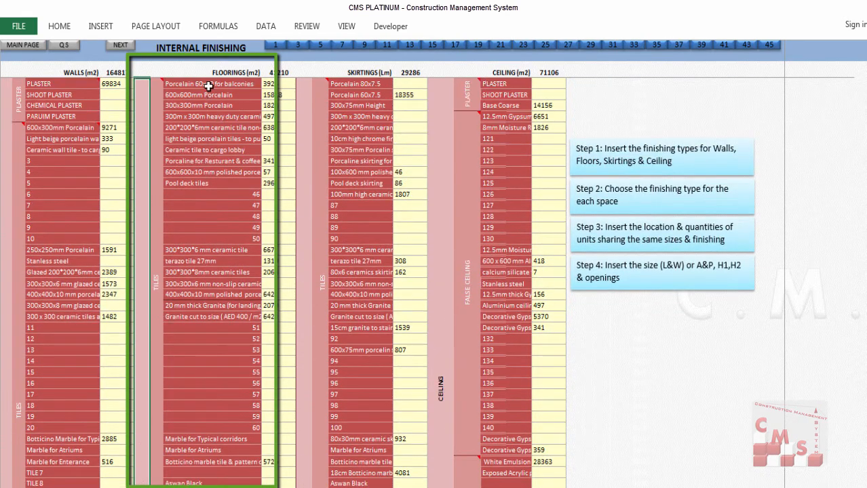
pyautogui.moveTo(206, 84); pyautogui.dragTo(205, 294)
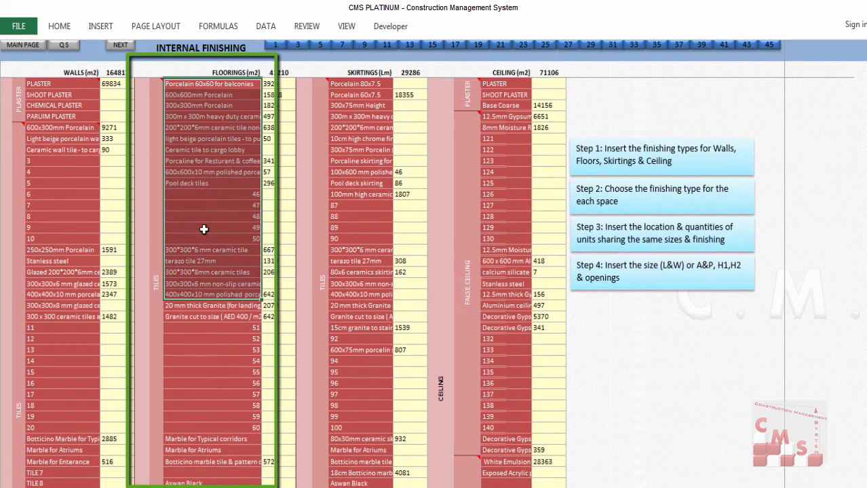
pyautogui.scroll(-3, 205, 212)
pyautogui.moveTo(201, 209); pyautogui.dragTo(197, 360)
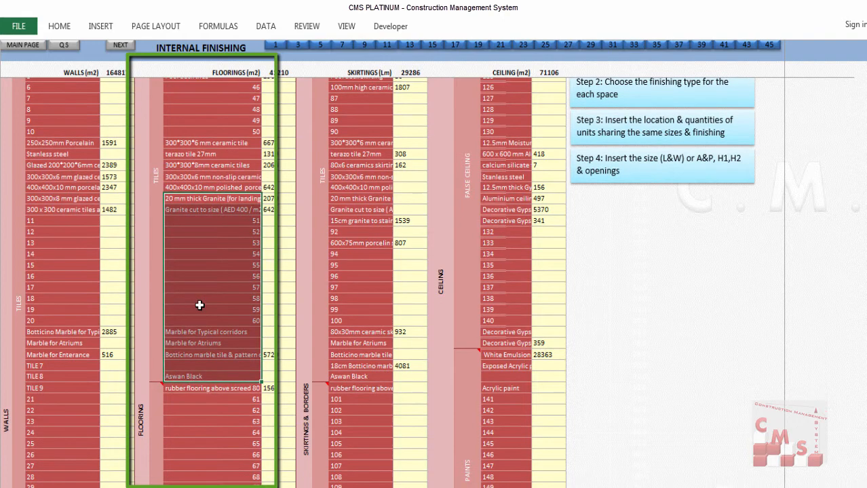
# Review the flooring fine finishes, selecting the entries from the rubber flooring down through the carpets.
pyautogui.scroll(-8, 199, 303)
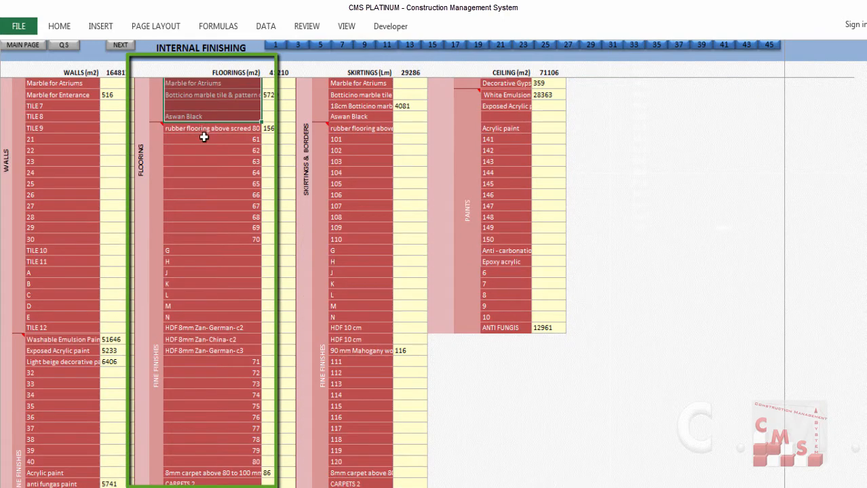
pyautogui.moveTo(204, 131); pyautogui.dragTo(193, 481)
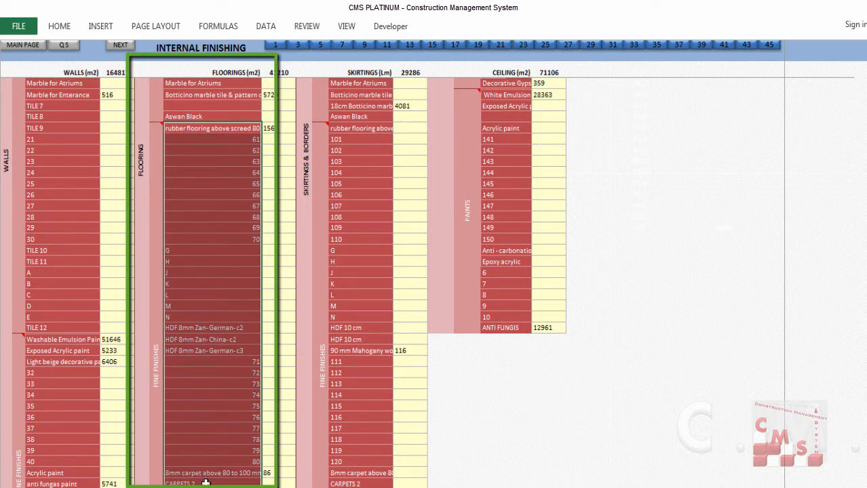
pyautogui.moveTo(206, 482); pyautogui.dragTo(208, 484)
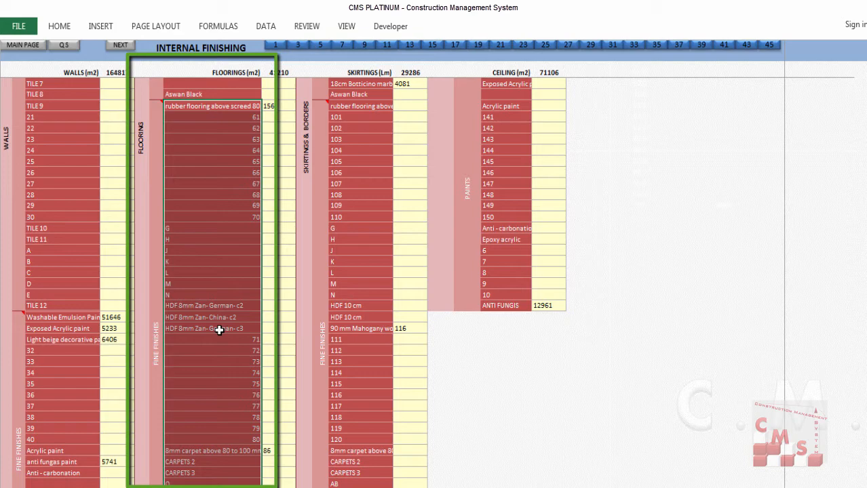
pyautogui.scroll(-8, 219, 353)
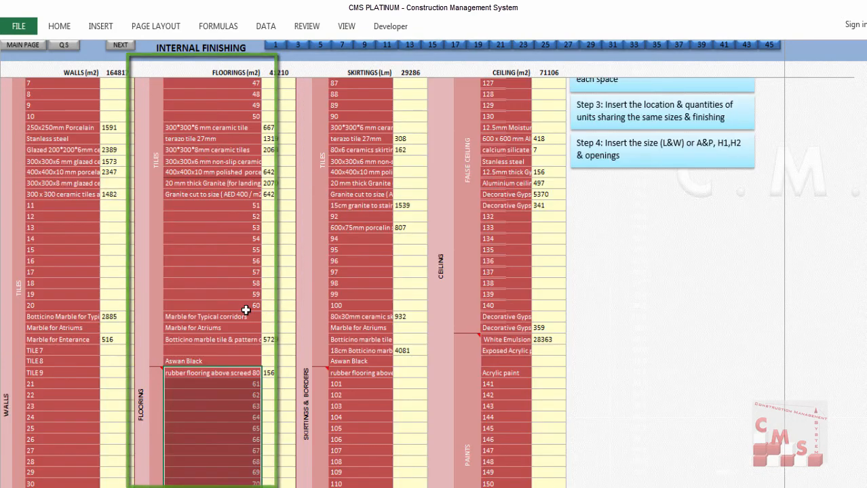
# Review the skirting tile types, selecting the entries from 20 mm thick Granite to Aswan Black.
pyautogui.scroll(4, 271, 299)
pyautogui.click(307, 322)
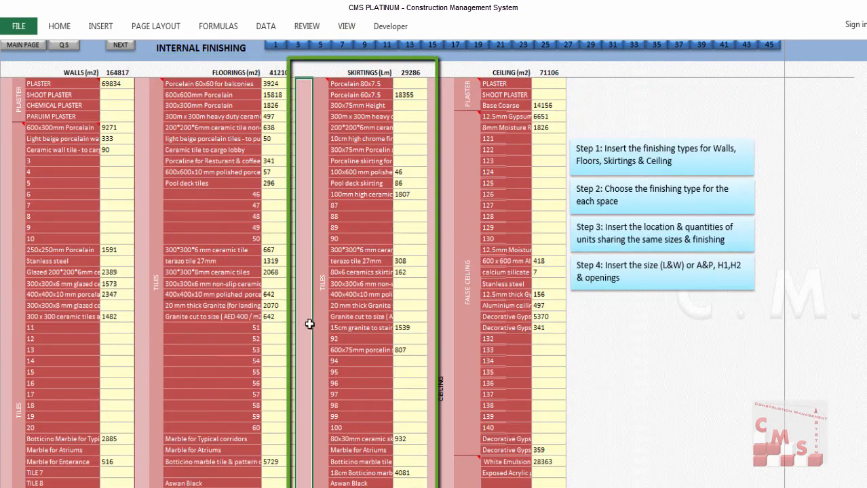
pyautogui.click(319, 292)
pyautogui.scroll(-3, 362, 221)
pyautogui.moveTo(365, 102); pyautogui.dragTo(366, 383)
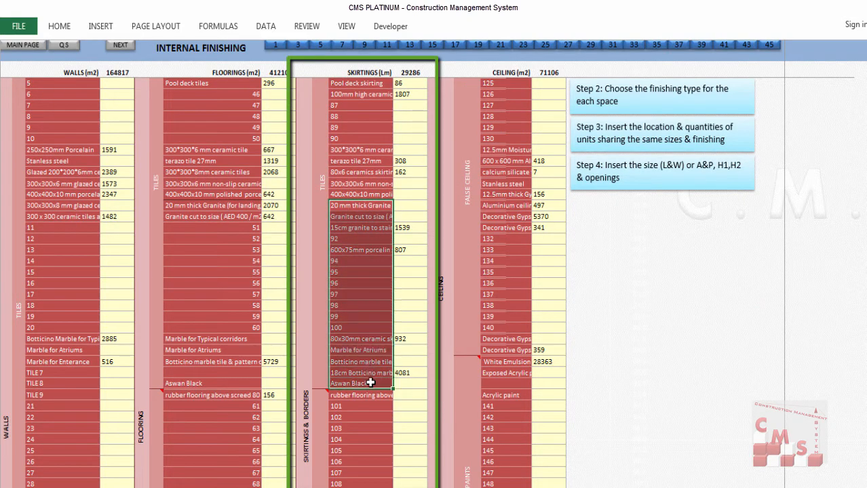
# Review the skirting fine finishes, selecting the entries from the rubber flooring down to M.
pyautogui.scroll(-3, 362, 353)
pyautogui.scroll(-1, 349, 296)
pyautogui.moveTo(346, 263); pyautogui.dragTo(346, 444)
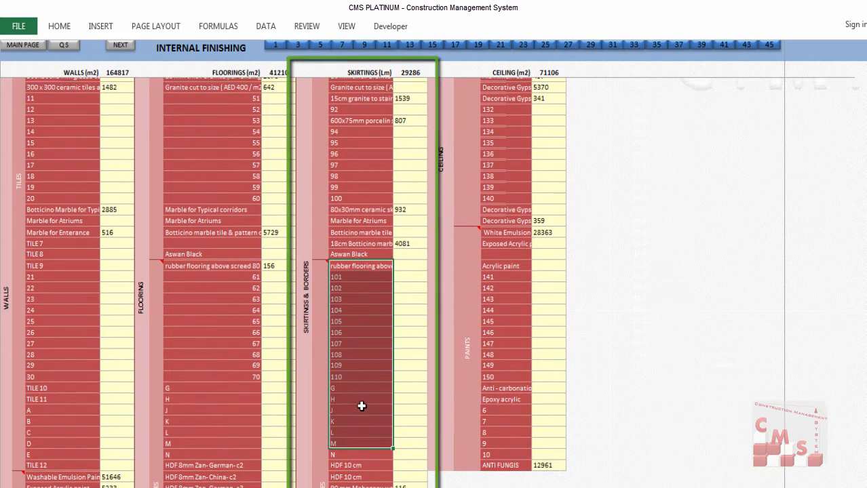
# Review the ceiling plaster types, selecting PLASTER, SHOOT PLASTER and Base Coarse, ending on the PLASTER group.
pyautogui.scroll(7, 359, 407)
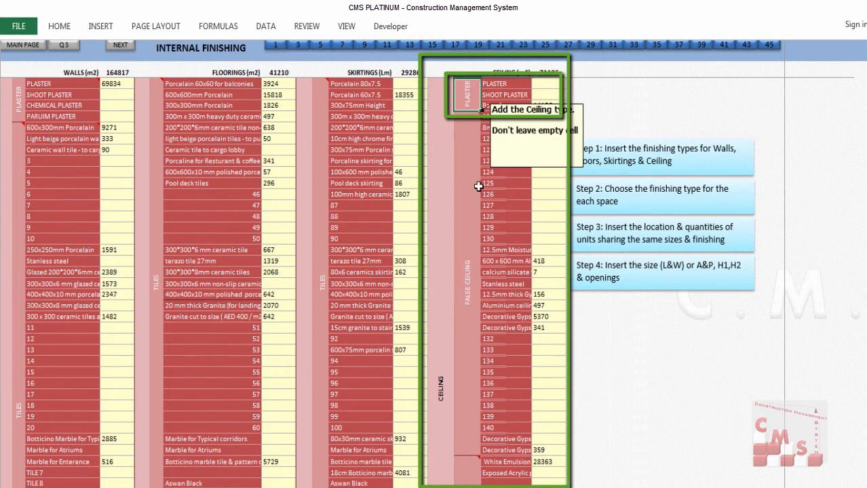
pyautogui.click(494, 82)
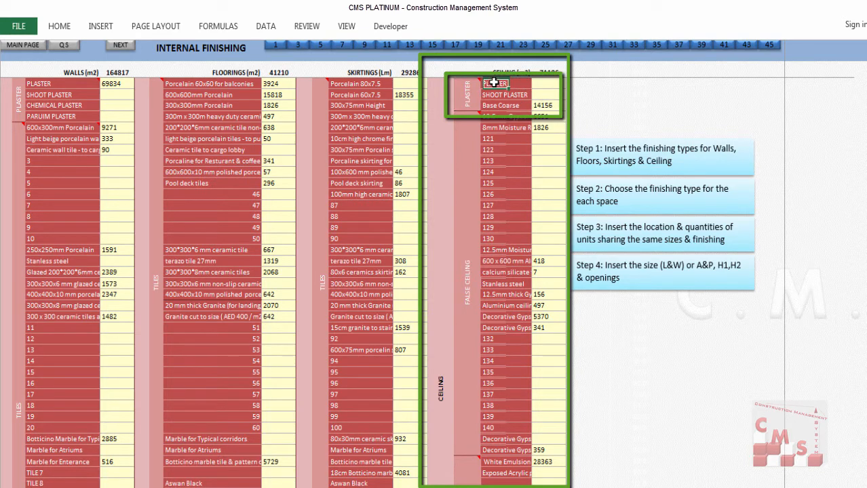
pyautogui.click(490, 95)
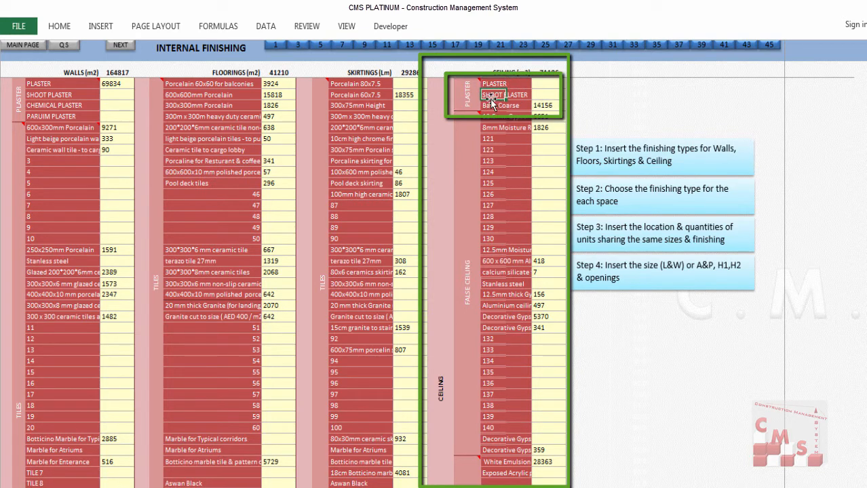
pyautogui.click(487, 106)
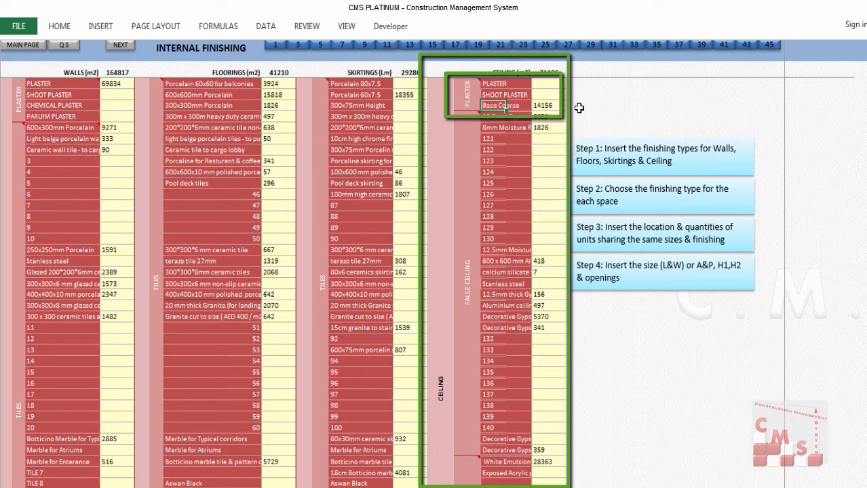
pyautogui.click(468, 94)
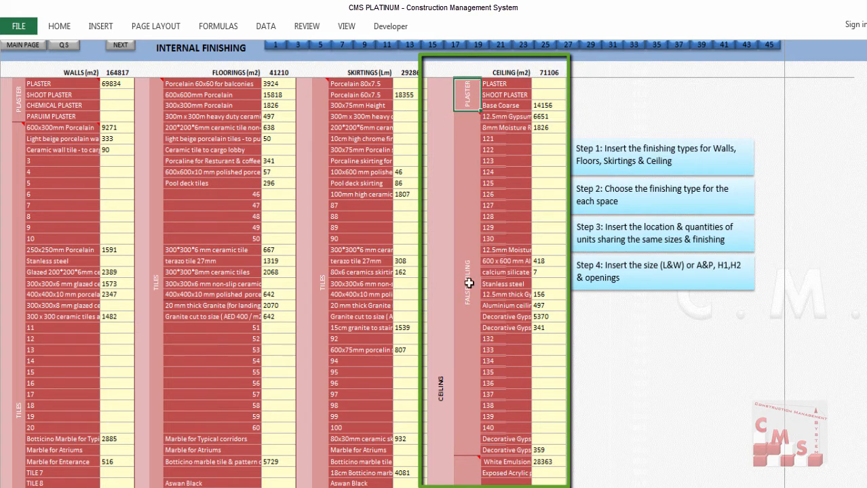
# Review the false ceiling types from 12.5mm Gypsum to the Decorative Gypsum entries and the ceiling paints from White Emulsion to ANTI FUNGIS.
pyautogui.click(468, 274)
pyautogui.moveTo(494, 118); pyautogui.dragTo(489, 448)
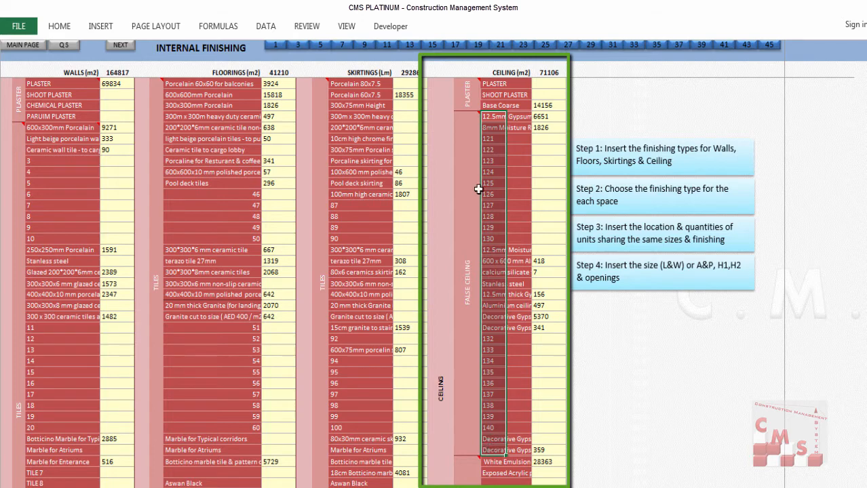
pyautogui.scroll(-9, 494, 175)
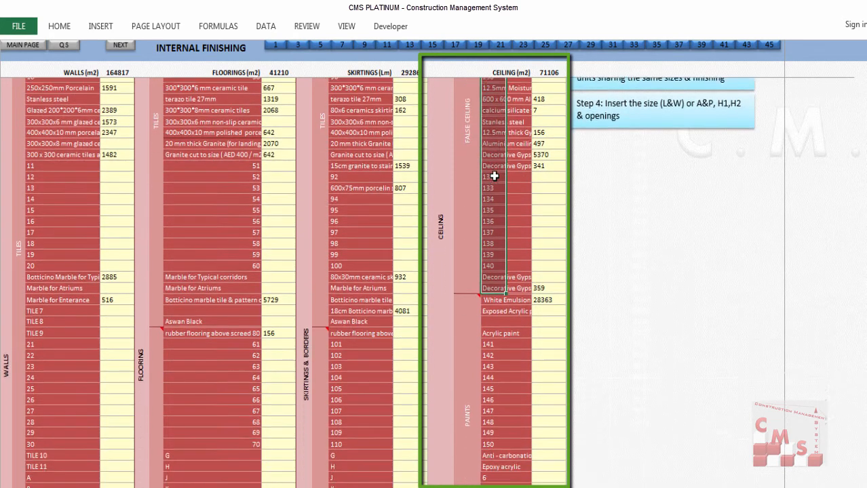
pyautogui.moveTo(494, 163); pyautogui.dragTo(486, 379)
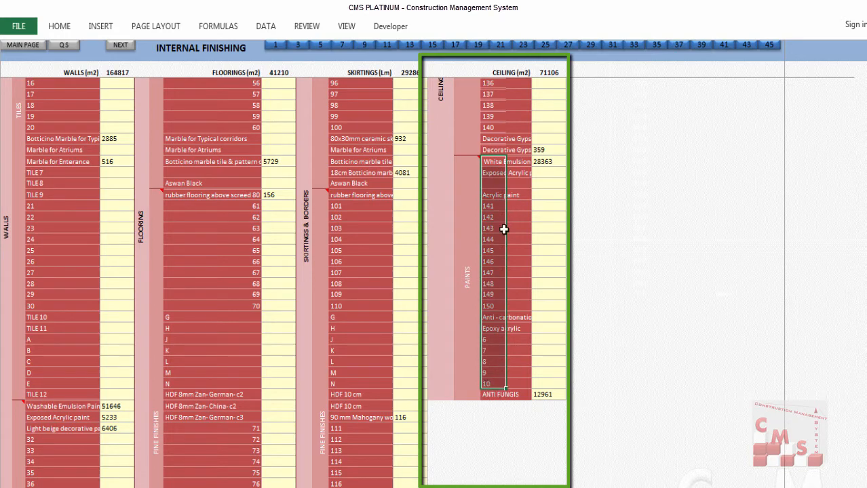
pyautogui.scroll(-4, 503, 230)
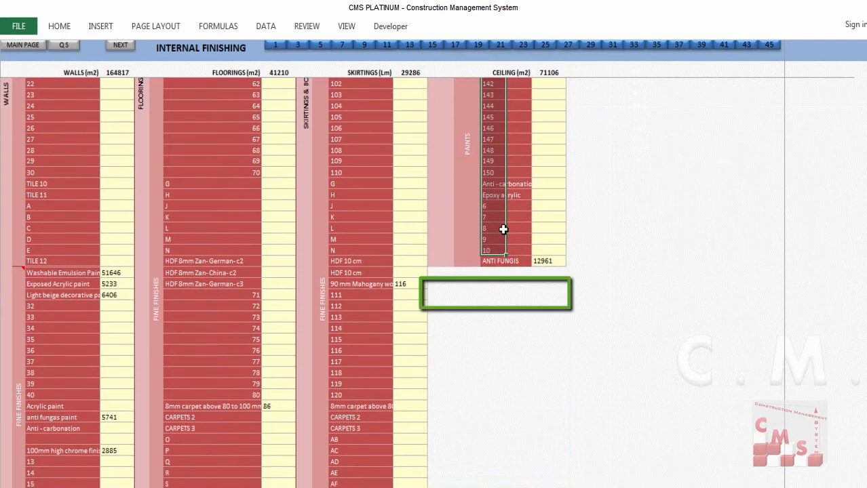
pyautogui.scroll(1, 502, 318)
pyautogui.click(488, 295)
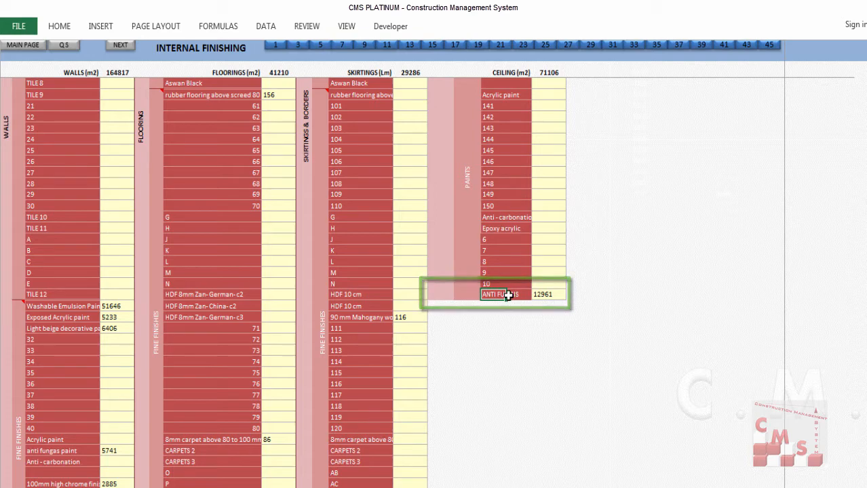
# Review the end of the flooring list, selecting FAIR FACE and the range of entries from R up to H.
pyautogui.scroll(-1, 515, 295)
pyautogui.scroll(-4, 516, 295)
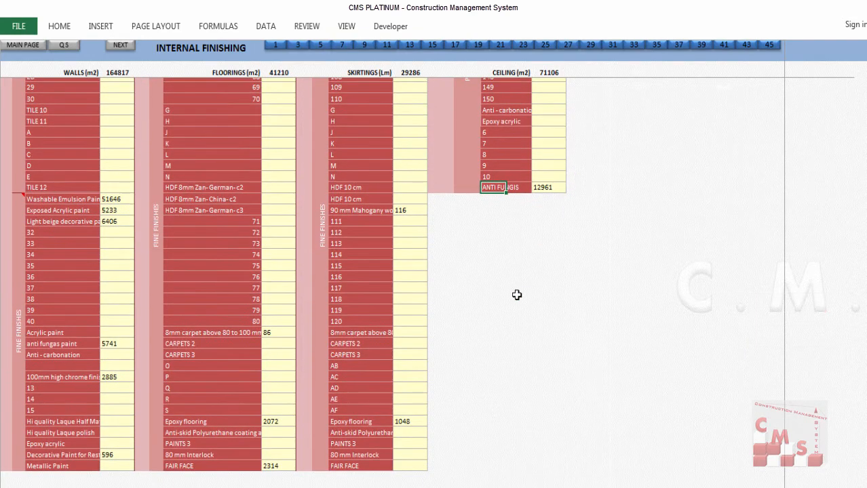
pyautogui.click(203, 406)
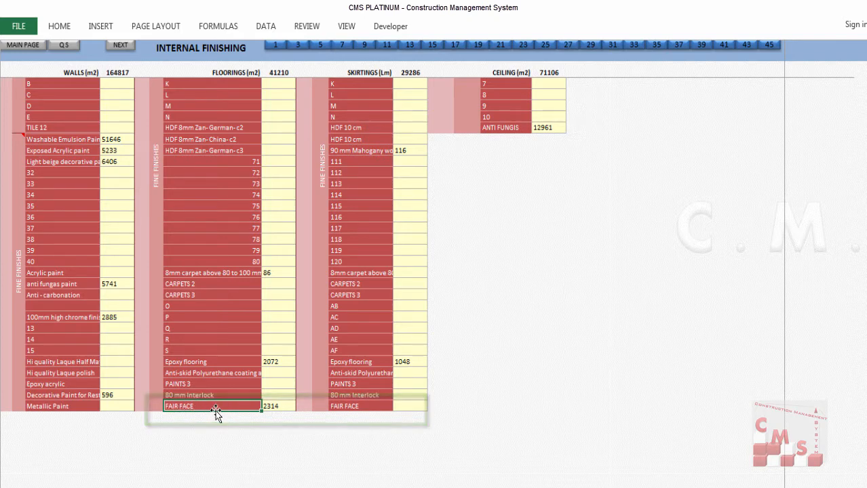
pyautogui.scroll(2, 216, 410)
pyautogui.moveTo(215, 410); pyautogui.dragTo(220, 164)
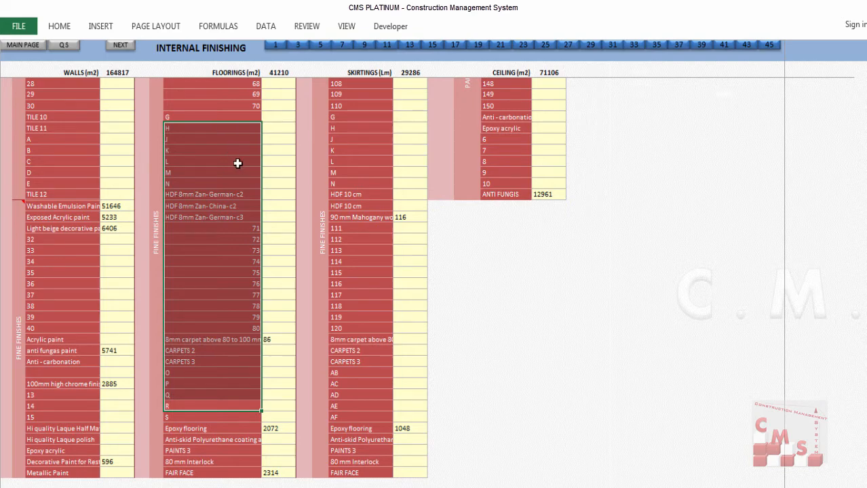
# Follow the Step 1 link to the wall finishing list and the Step 2 link to the Finishing Type 1 table.
pyautogui.scroll(15, 237, 163)
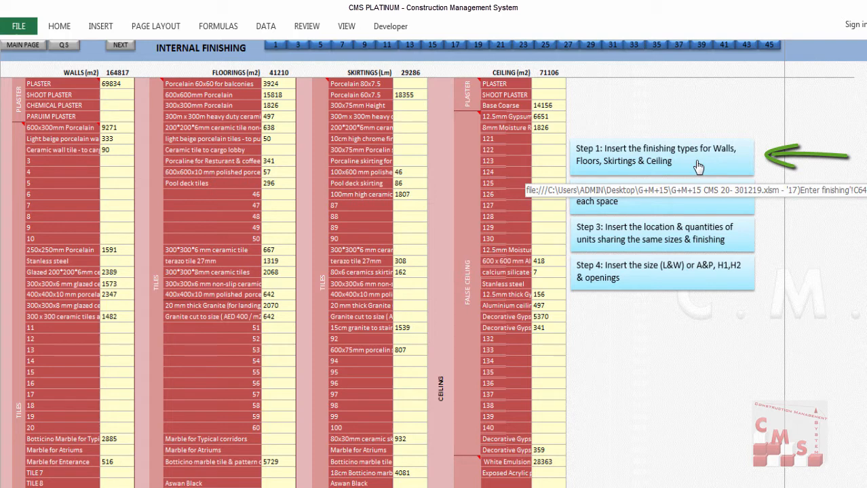
pyautogui.click(695, 161)
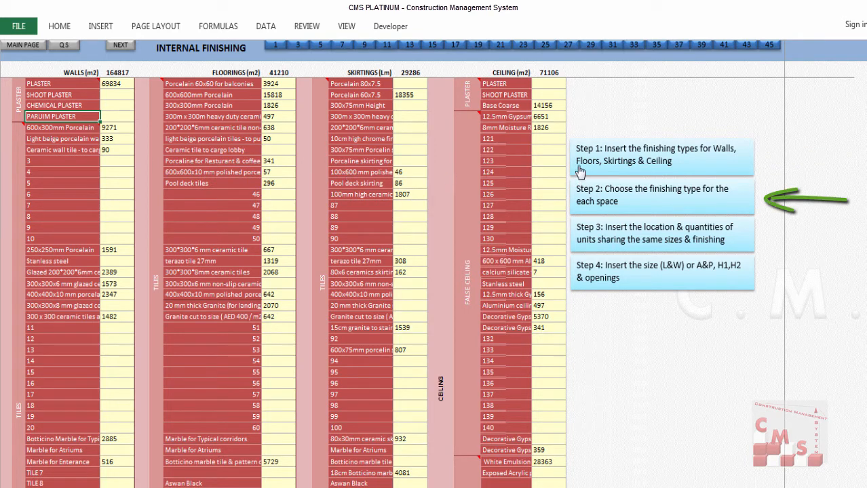
pyautogui.click(644, 200)
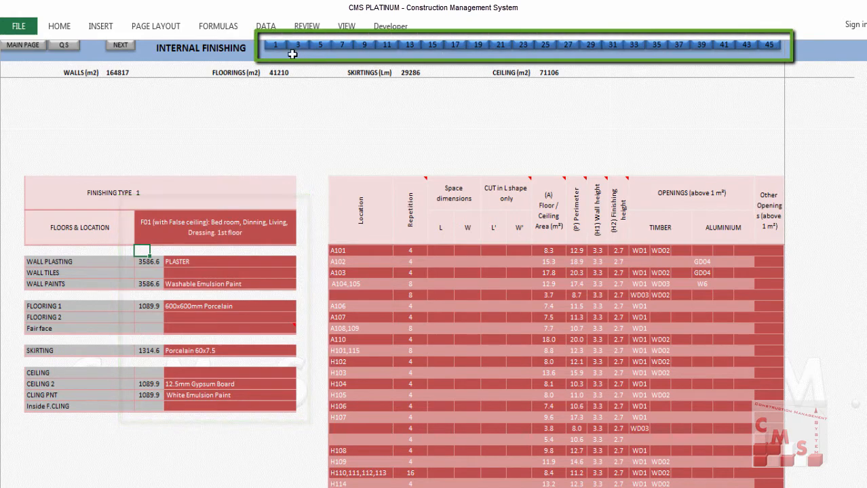
pyautogui.scroll(-5, 432, 105)
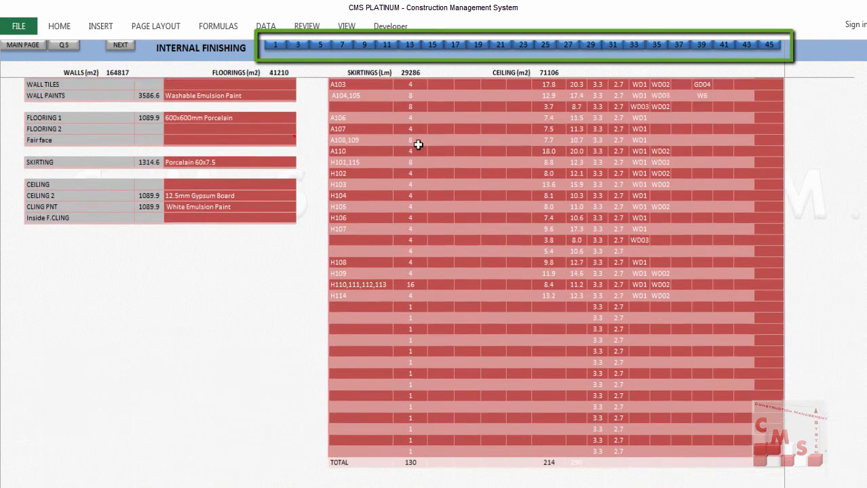
pyautogui.scroll(2, 407, 238)
pyautogui.scroll(5, 353, 203)
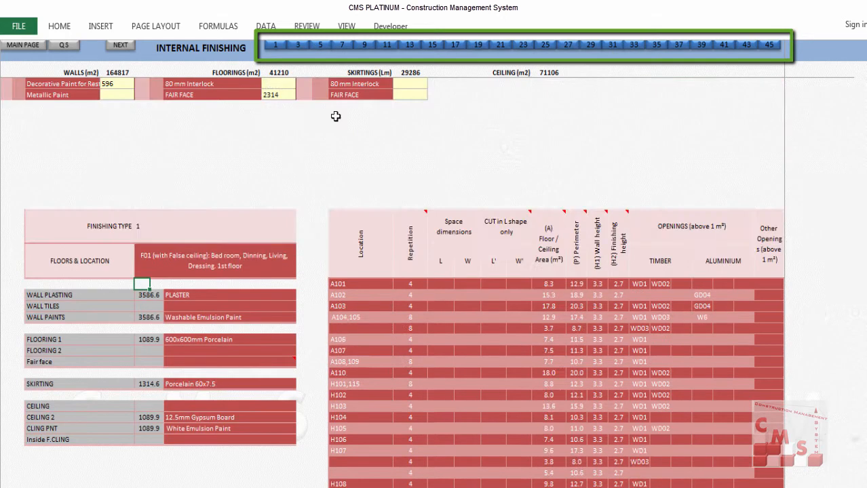
# Jump through the finishing type tables 3, 13, 17 and 23, and return to Finishing Type 1.
pyautogui.click(297, 46)
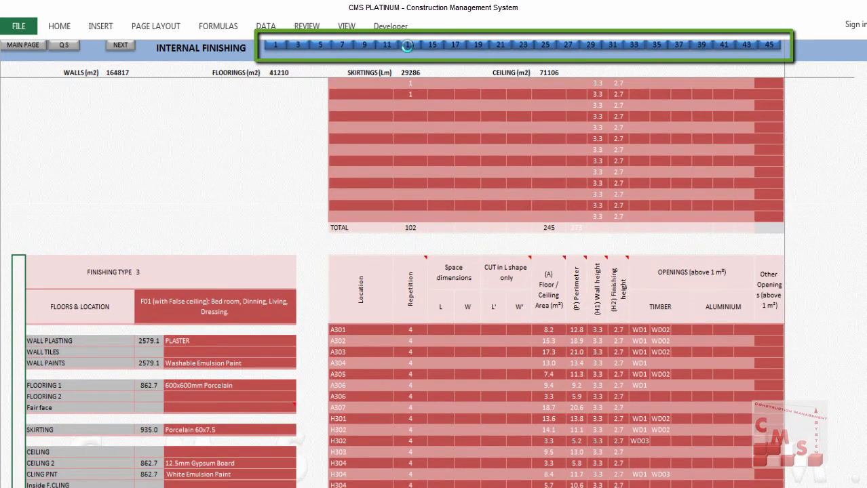
pyautogui.click(407, 45)
pyautogui.click(455, 47)
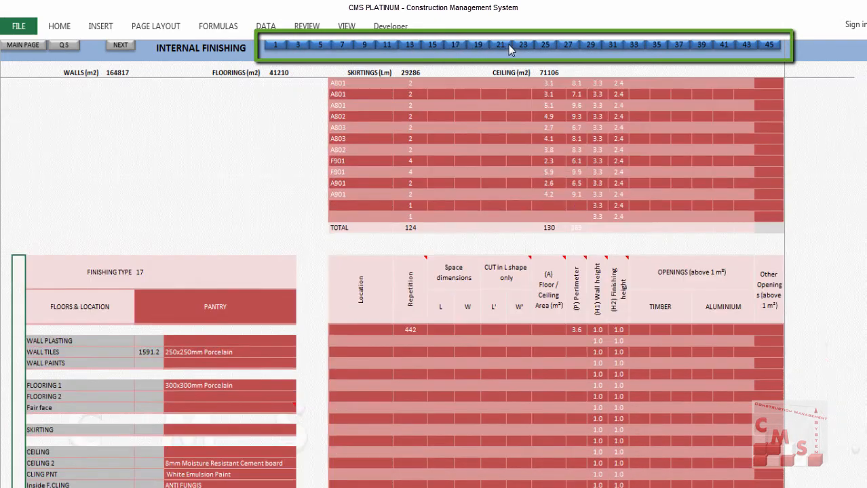
pyautogui.click(523, 46)
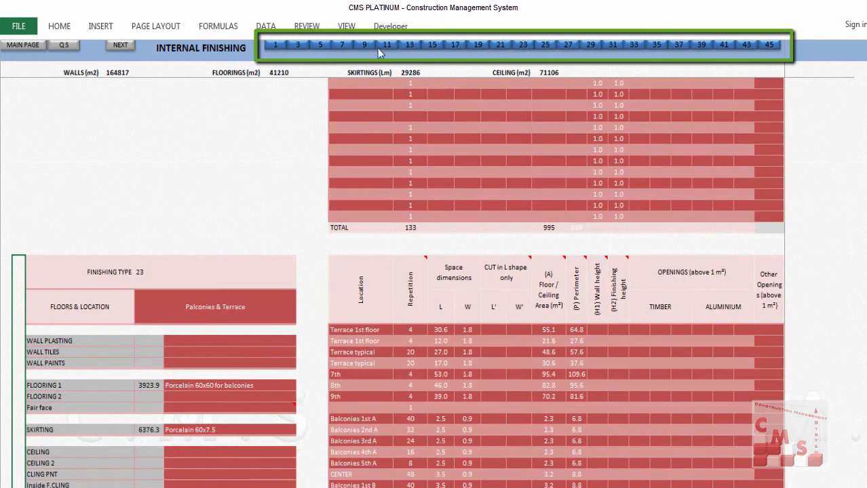
pyautogui.click(280, 46)
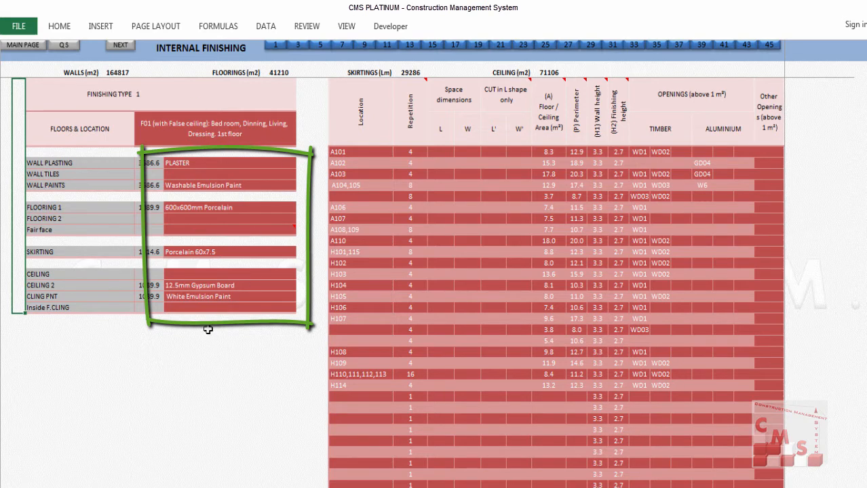
# Switch to the G+M+15 Arch drawing in AutoCAD and examine the finish tag of the living room.
pyautogui.click(253, 487)
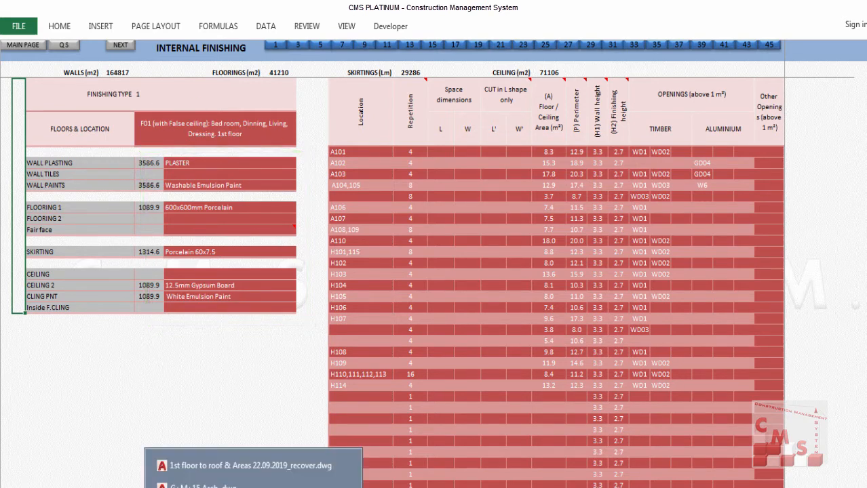
pyautogui.click(224, 486)
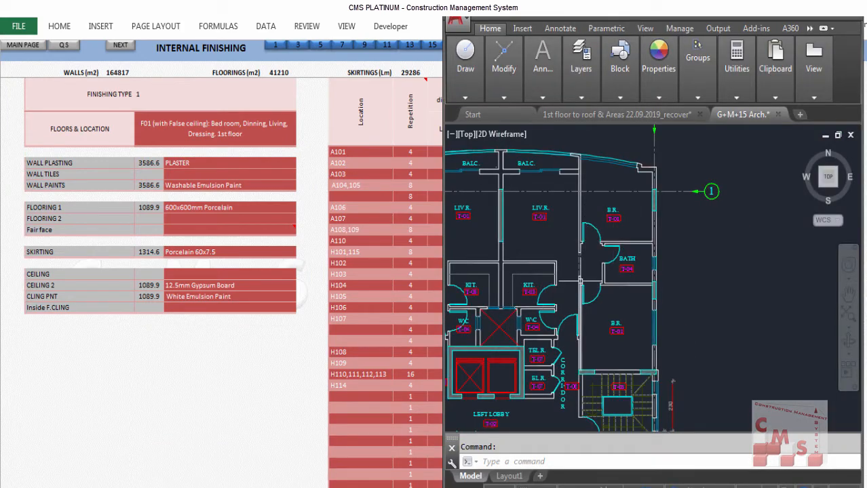
pyautogui.scroll(2, 610, 224)
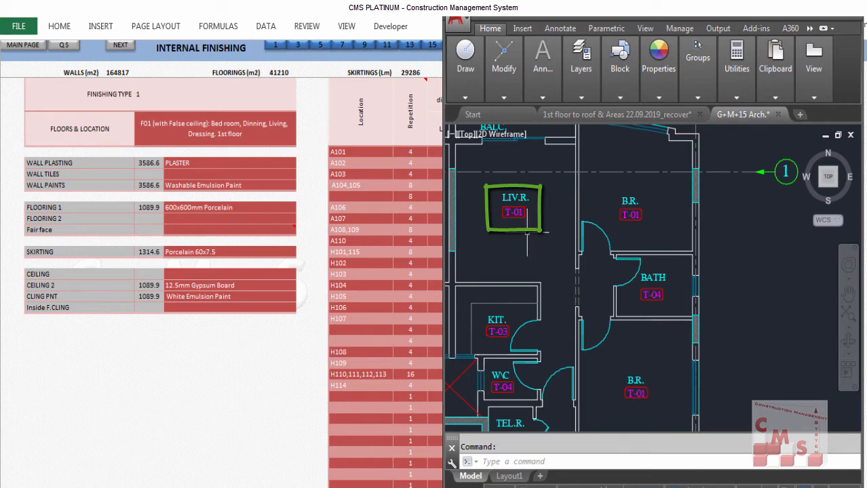
# Locate the room finishing schedule in the drawing and examine its Typical Floor Plan section.
pyautogui.scroll(-2, 515, 233)
pyautogui.scroll(-2, 515, 234)
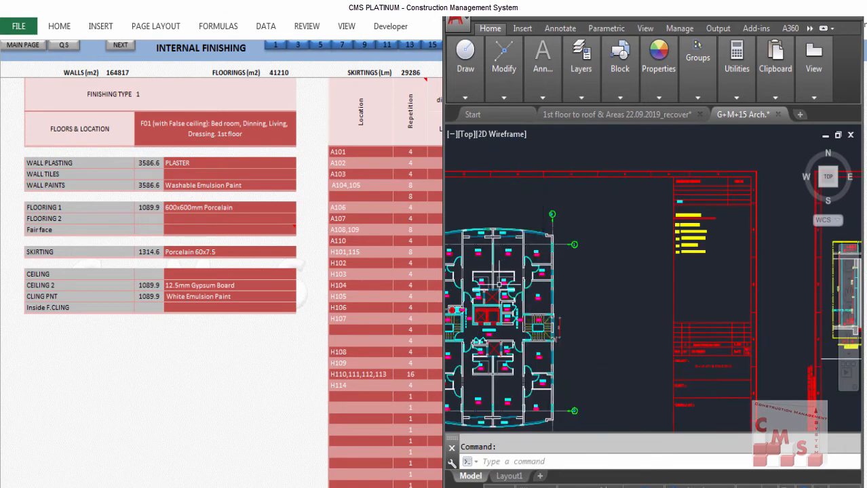
pyautogui.scroll(-2, 500, 285)
pyautogui.scroll(-2, 498, 283)
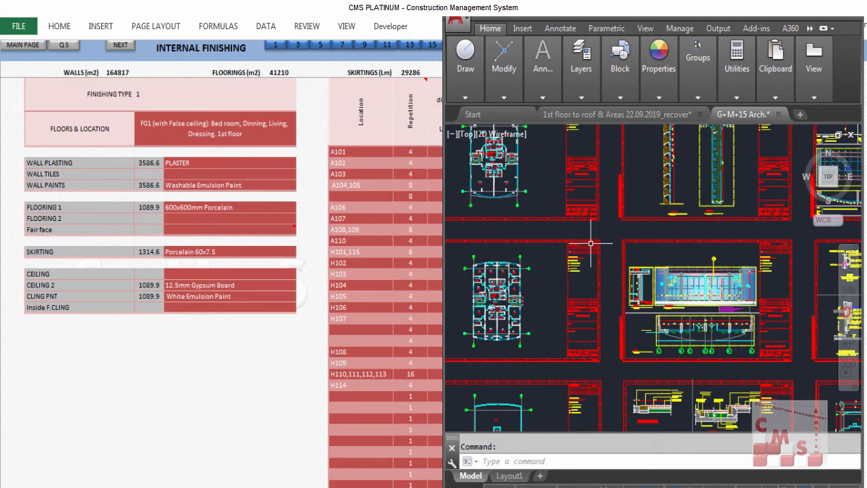
pyautogui.moveTo(590, 243); pyautogui.dragTo(507, 295)
pyautogui.scroll(6, 610, 284)
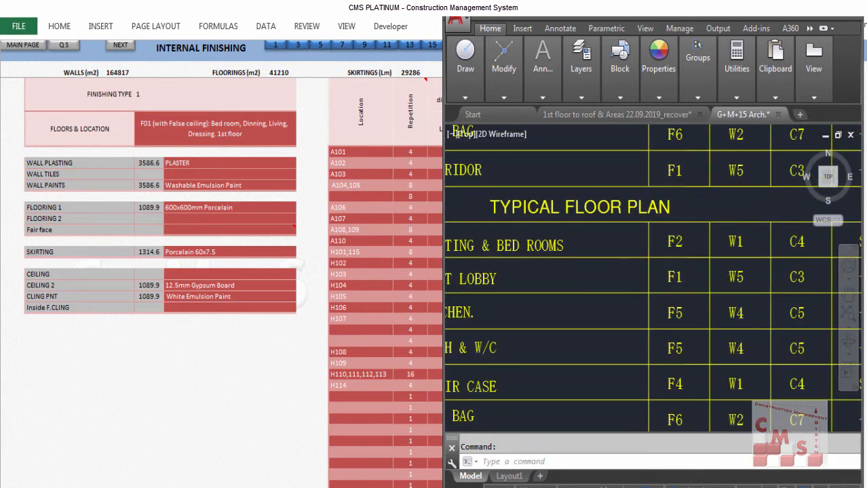
pyautogui.scroll(-1, 645, 275)
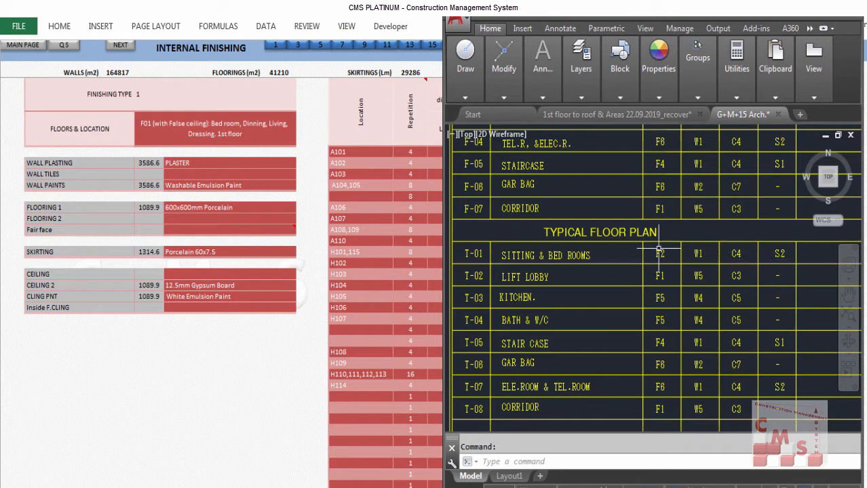
# Examine the wall finish code descriptions and compare them with the room codes in the finishing schedule.
pyautogui.scroll(-5, 772, 262)
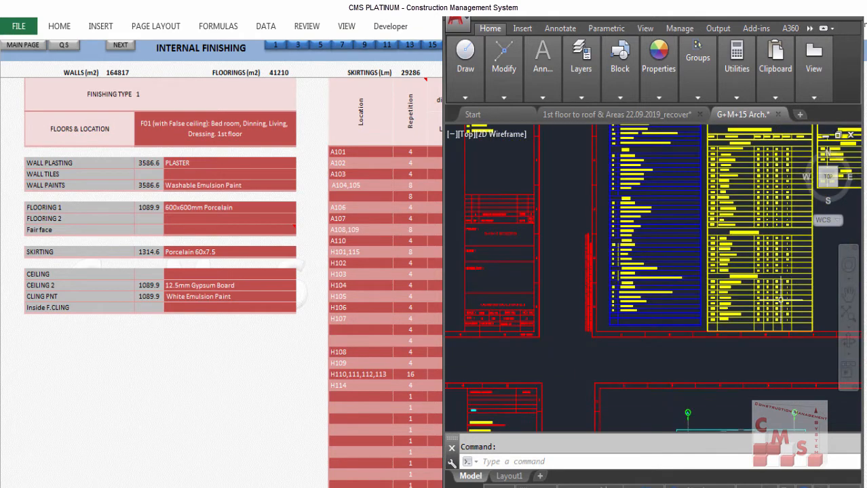
pyautogui.scroll(5, 634, 139)
pyautogui.scroll(-3, 605, 305)
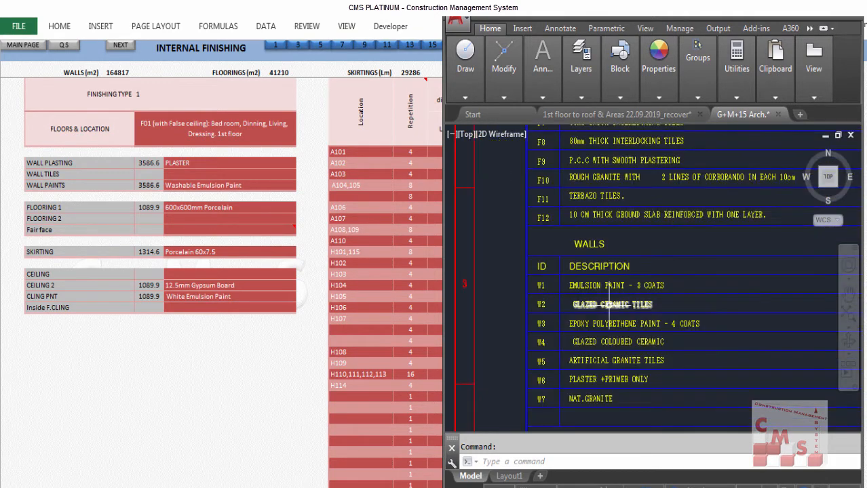
pyautogui.scroll(-2, 610, 298)
pyautogui.scroll(4, 597, 190)
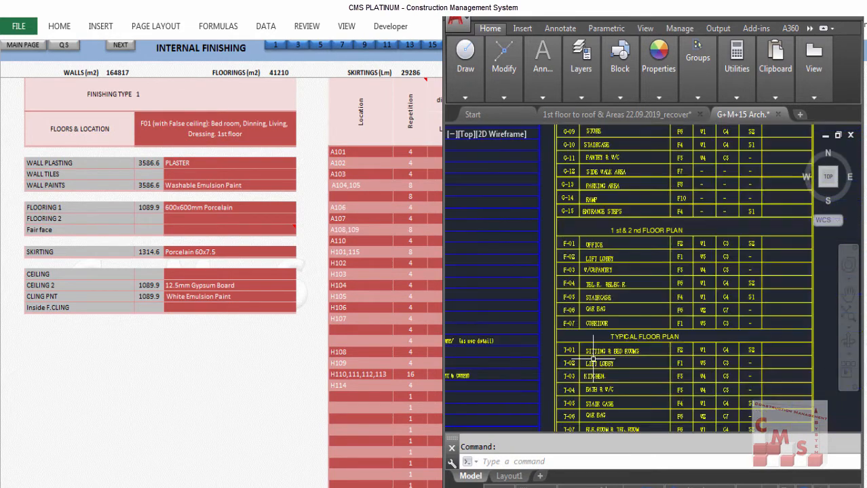
# Locate the FLOORS table of the external and internal finishes in the drawing and read the F2 floor code description.
pyautogui.scroll(-5, 687, 381)
pyautogui.scroll(6, 548, 164)
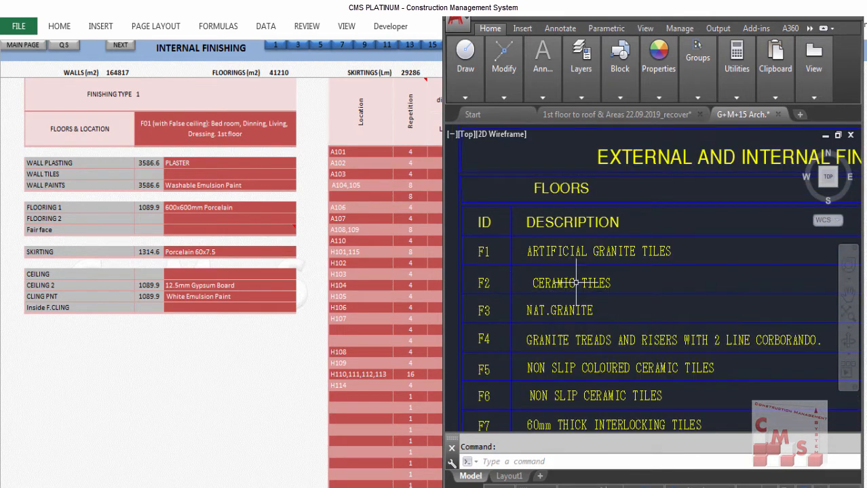
pyautogui.scroll(-5, 563, 288)
pyautogui.moveTo(616, 308); pyautogui.dragTo(610, 269)
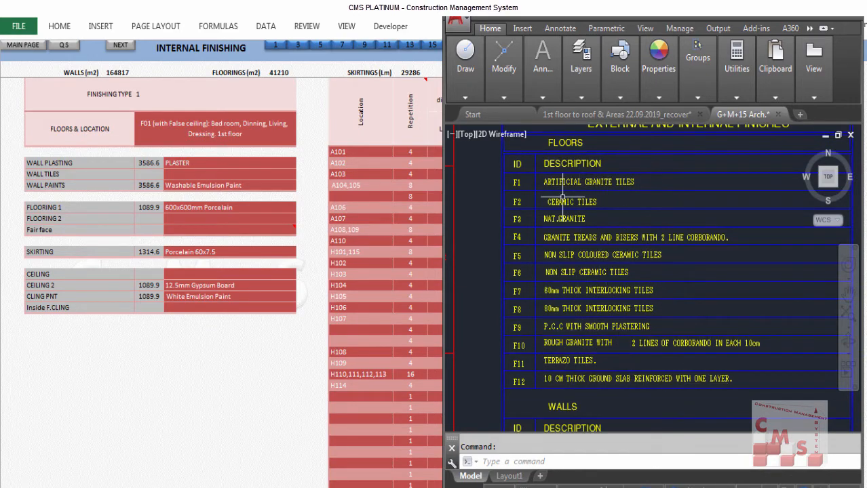
# Return to the Internal Finishing sheet, review its lists of finishing types, and go back to the Finishing Type 1 table.
pyautogui.click(248, 388)
pyautogui.scroll(10, 152, 244)
pyautogui.scroll(5, 139, 193)
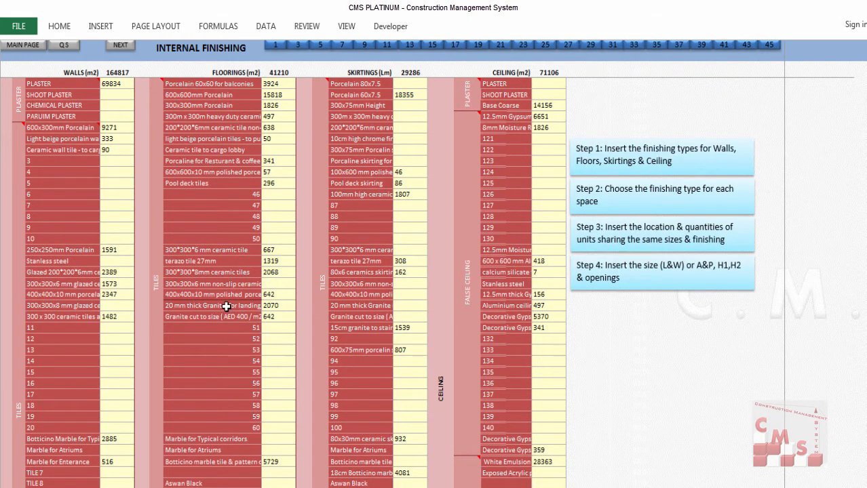
pyautogui.scroll(-14, 227, 305)
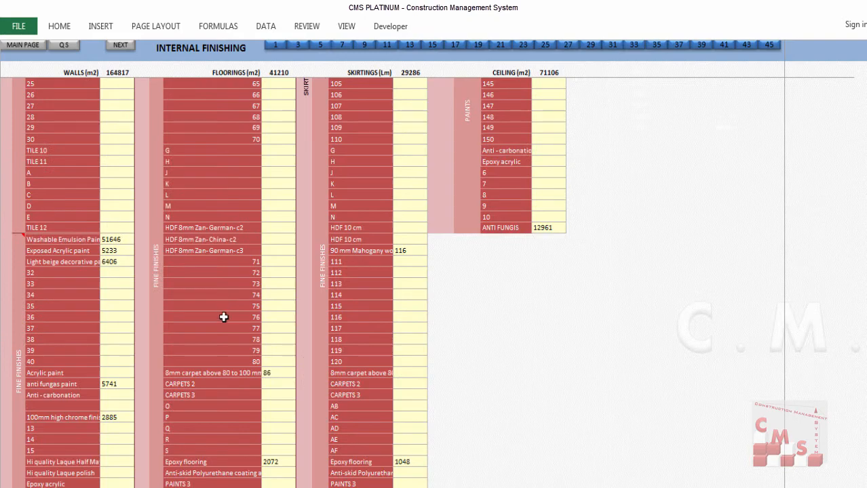
pyautogui.scroll(-15, 224, 317)
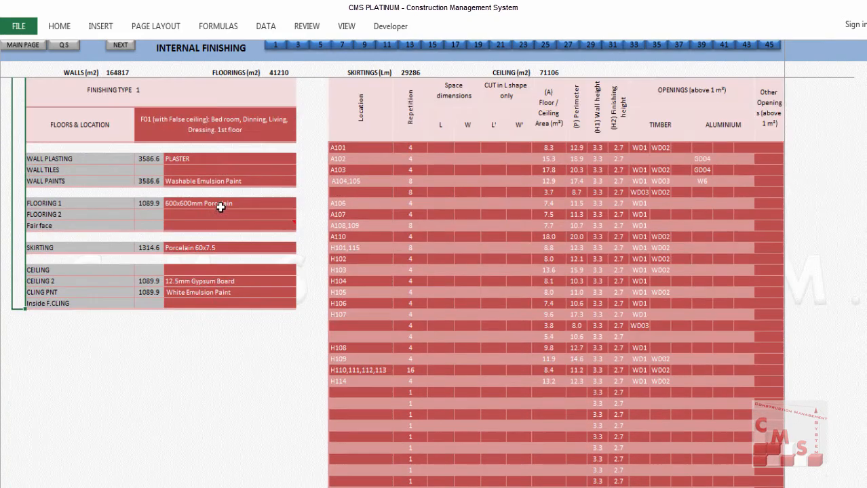
pyautogui.scroll(2, 220, 207)
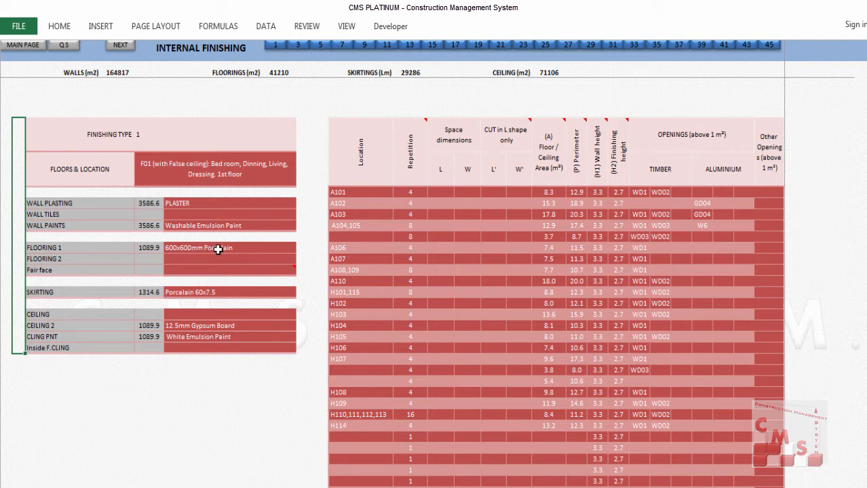
# Go through the Flooring 1, Flooring 2, Fair face and Skirting entries of Finishing Type 1.
pyautogui.click(249, 248)
pyautogui.click(86, 259)
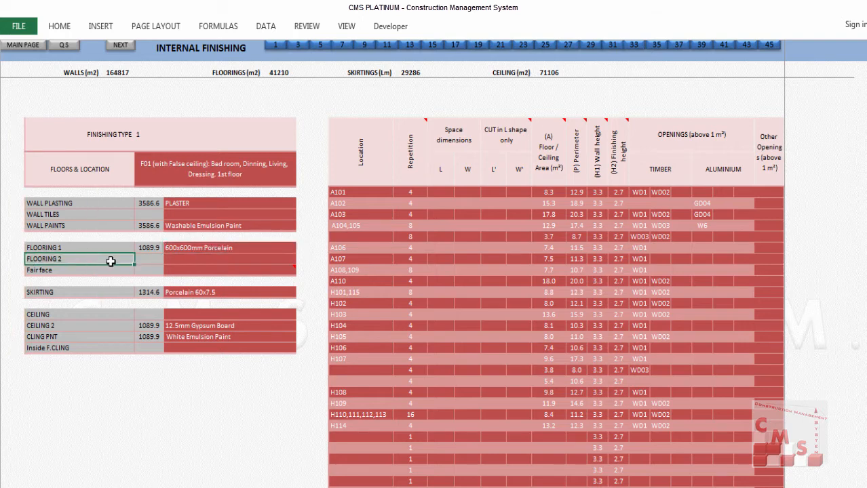
pyautogui.click(224, 261)
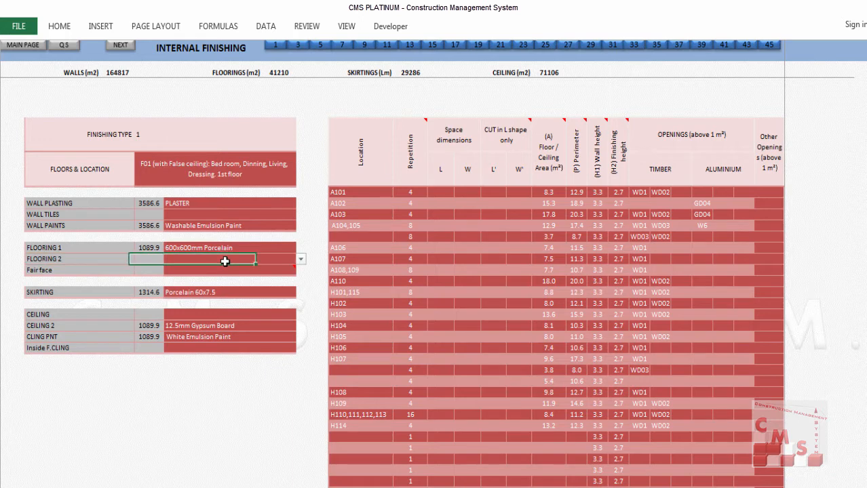
pyautogui.click(96, 270)
pyautogui.click(189, 271)
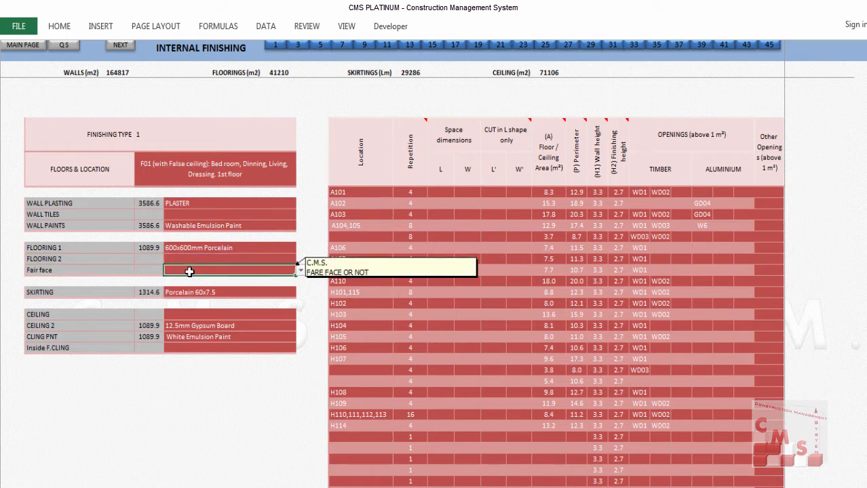
pyautogui.click(108, 291)
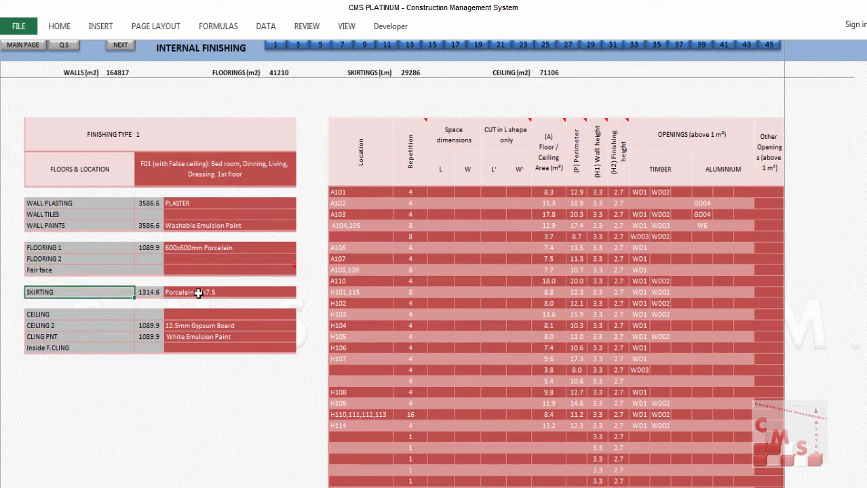
pyautogui.click(198, 293)
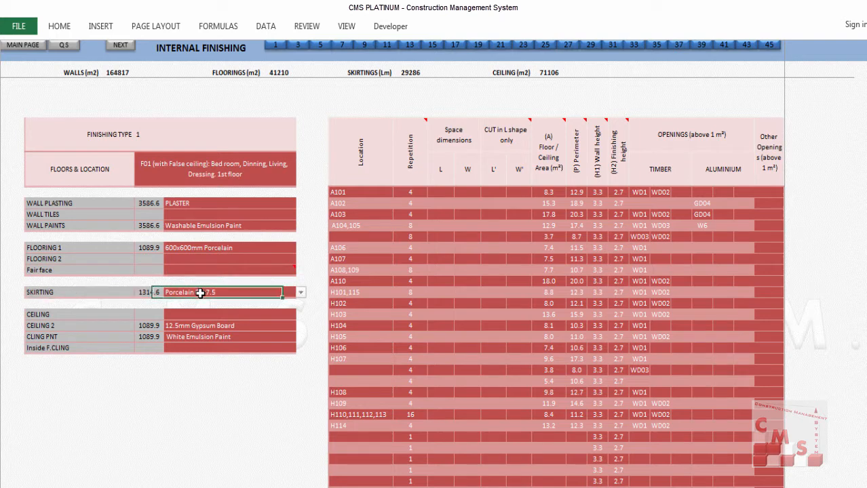
# Go through the Ceiling, Ceiling 2, ceiling paint and Inside F.CLING entries of Finishing Type 1.
pyautogui.click(114, 316)
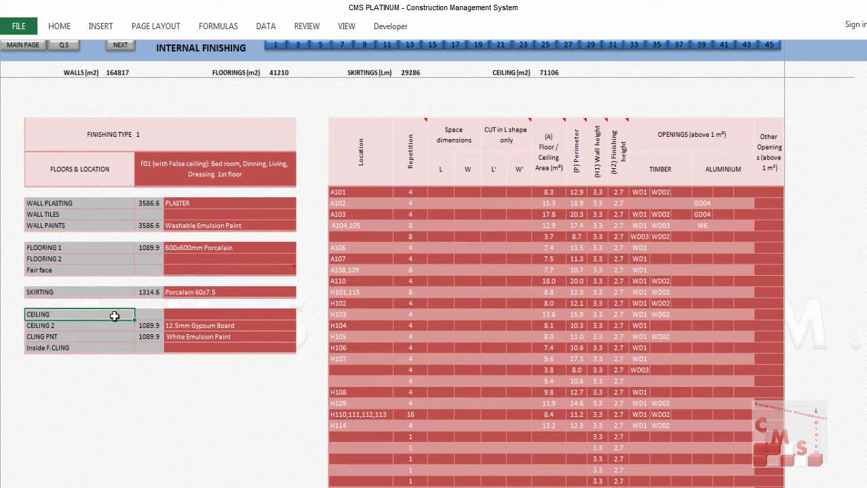
pyautogui.click(199, 317)
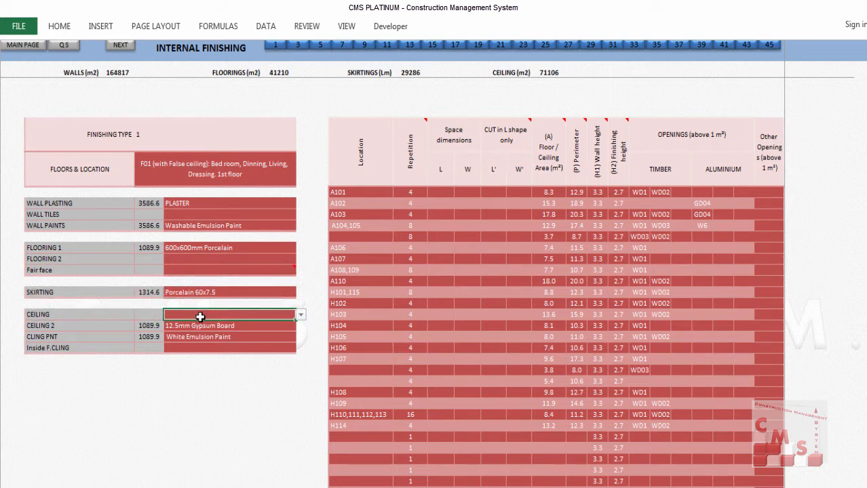
pyautogui.click(100, 325)
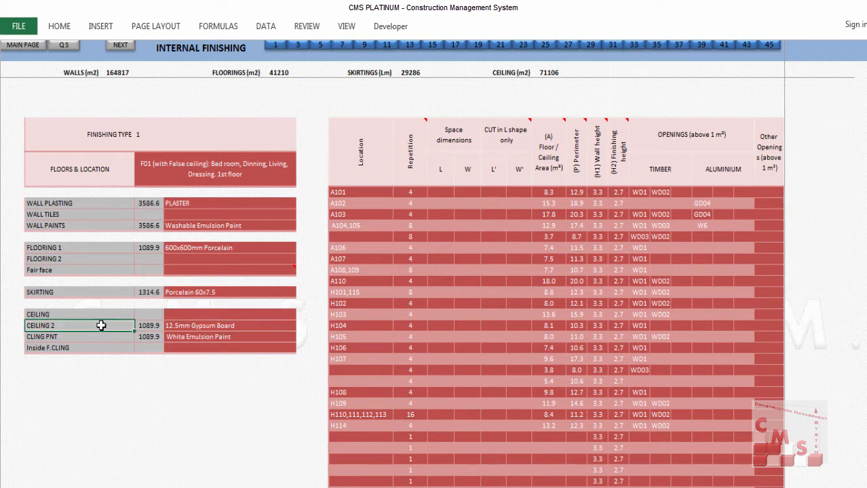
pyautogui.click(265, 327)
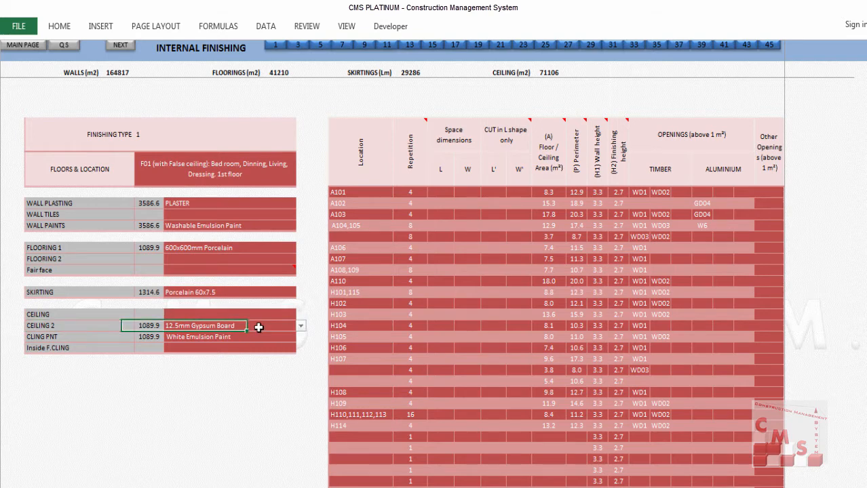
pyautogui.click(94, 338)
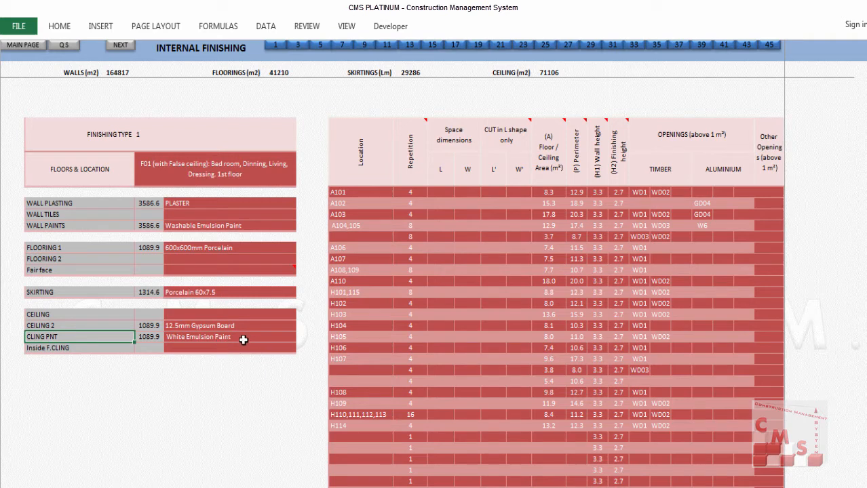
pyautogui.click(76, 349)
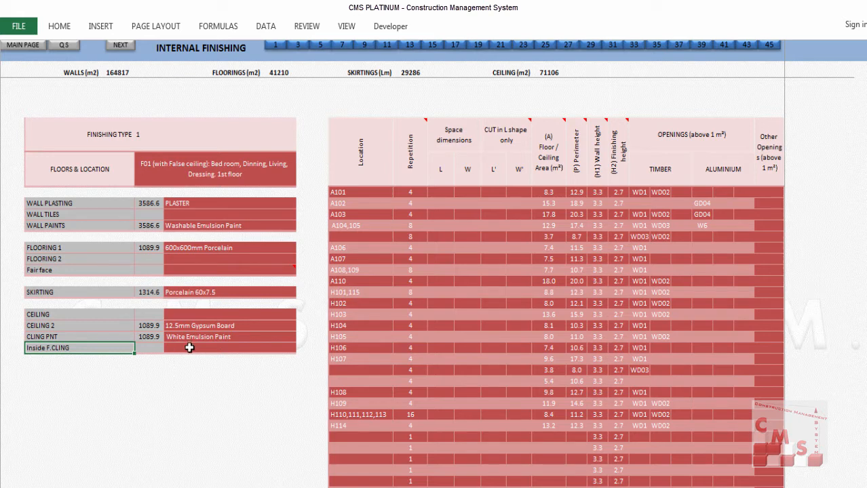
# Switch to the G+M+15 Arch drawing in AutoCAD and check the description of floor code F2.
pyautogui.click(248, 487)
pyautogui.click(304, 481)
pyautogui.scroll(-2, 509, 304)
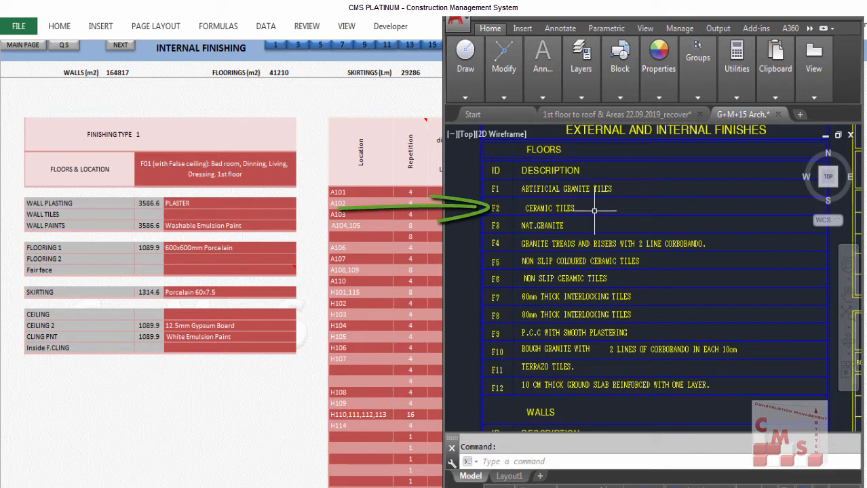
# Back in the Internal Finishing sheet, set Flooring 1 of Finishing Type 1 to 300*300*8mm ceramic tiles.
pyautogui.click(282, 252)
pyautogui.click(300, 249)
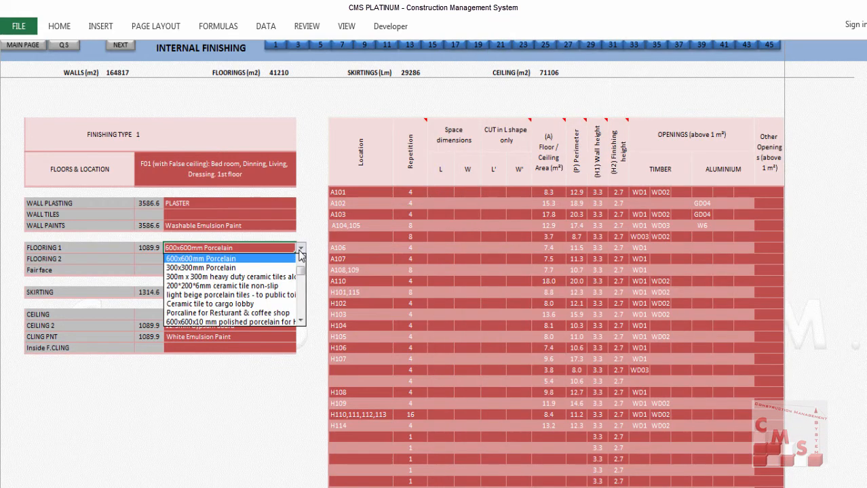
pyautogui.moveTo(302, 272); pyautogui.dragTo(301, 256)
pyautogui.scroll(-3, 255, 270)
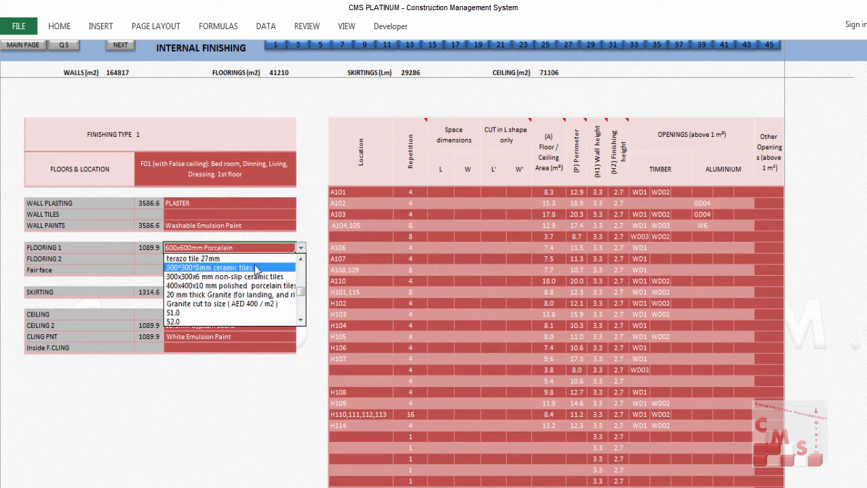
pyautogui.click(255, 270)
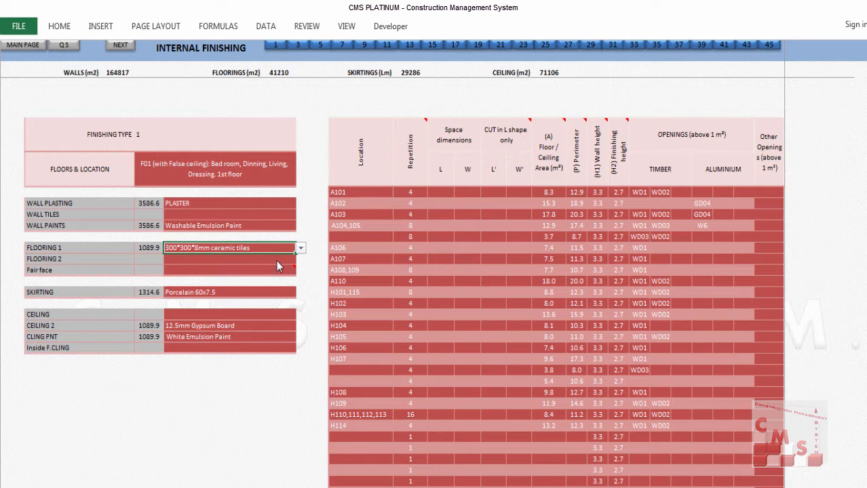
# Browse the available Flooring 2 finishes of Finishing Type 1 and leave the entry blank.
pyautogui.click(276, 261)
pyautogui.click(301, 259)
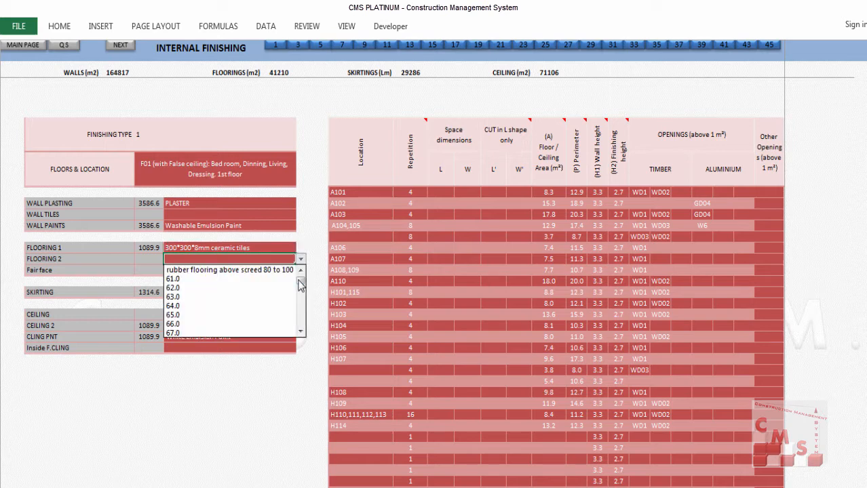
pyautogui.moveTo(300, 285)
pyautogui.mouseDown()
pyautogui.moveTo(300, 320)
pyautogui.moveTo(300, 282)
pyautogui.mouseUp()
pyautogui.click(259, 386)
# Set the Fair face entry of Finishing Type 1 to FAIR FACE and clear it again.
pyautogui.click(260, 270)
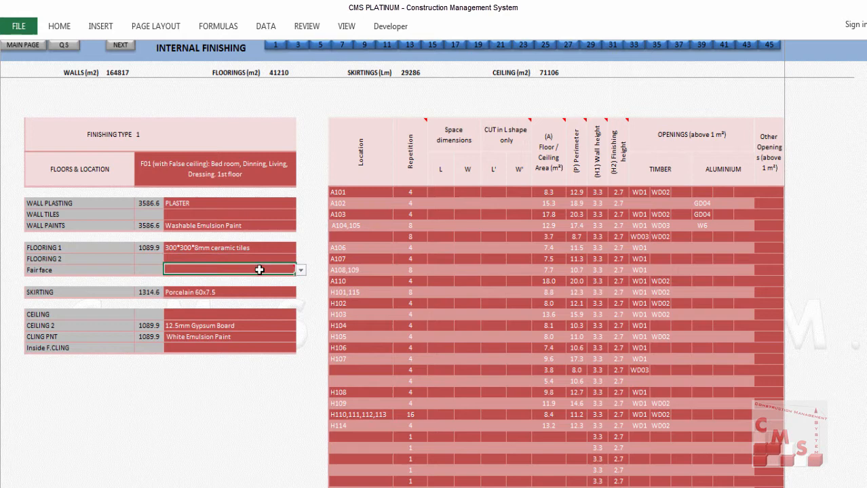
pyautogui.click(300, 270)
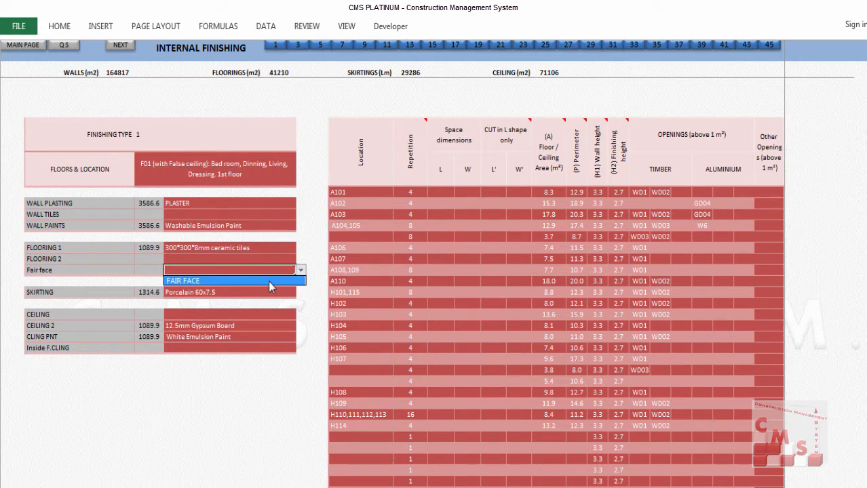
pyautogui.click(268, 281)
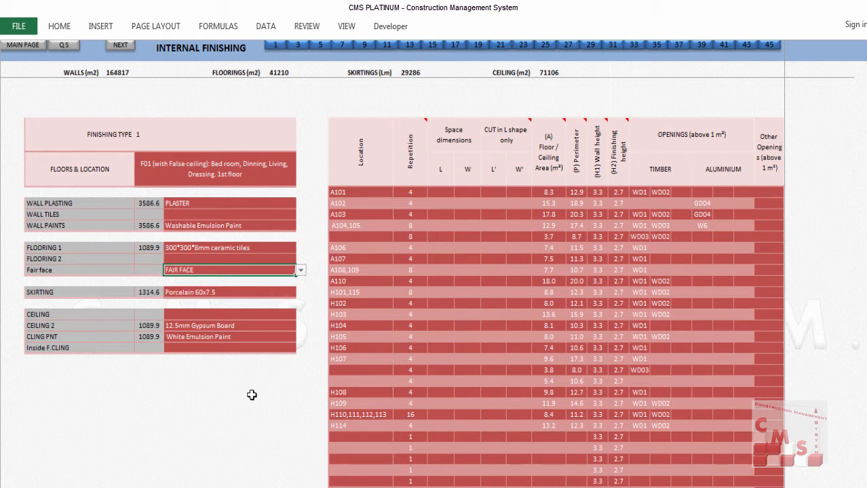
pyautogui.click(301, 271)
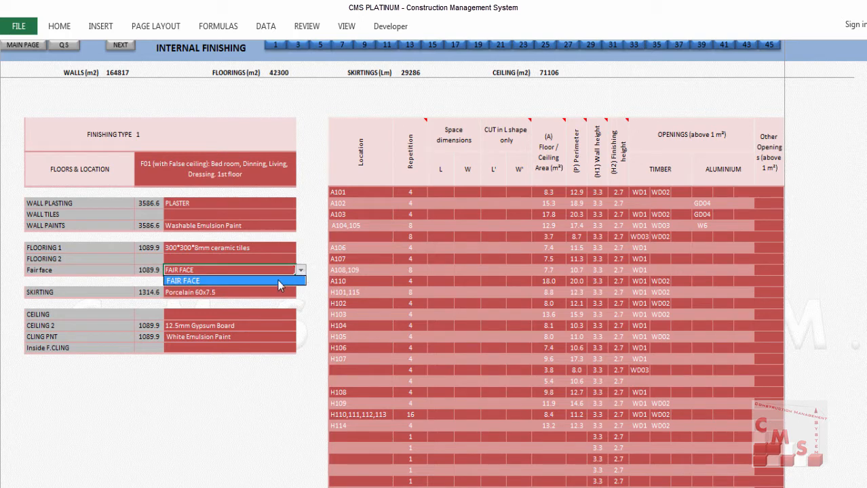
pyautogui.click(210, 361)
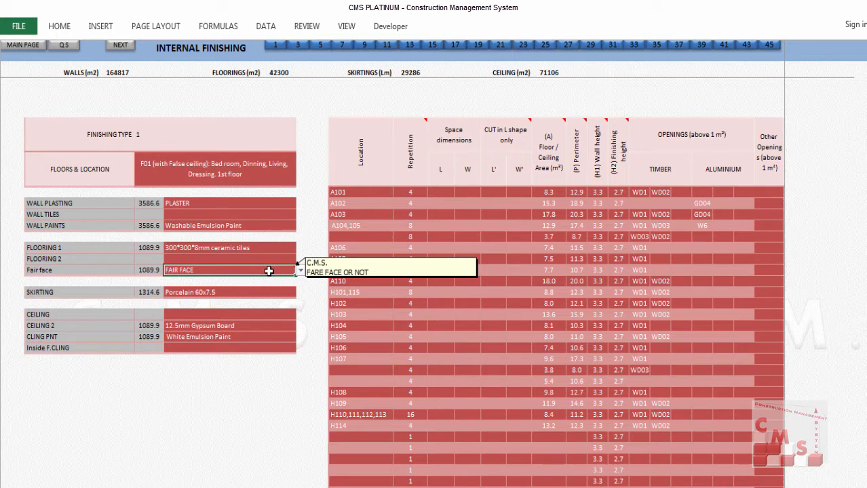
pyautogui.press('Delete')
pyautogui.press('Return')
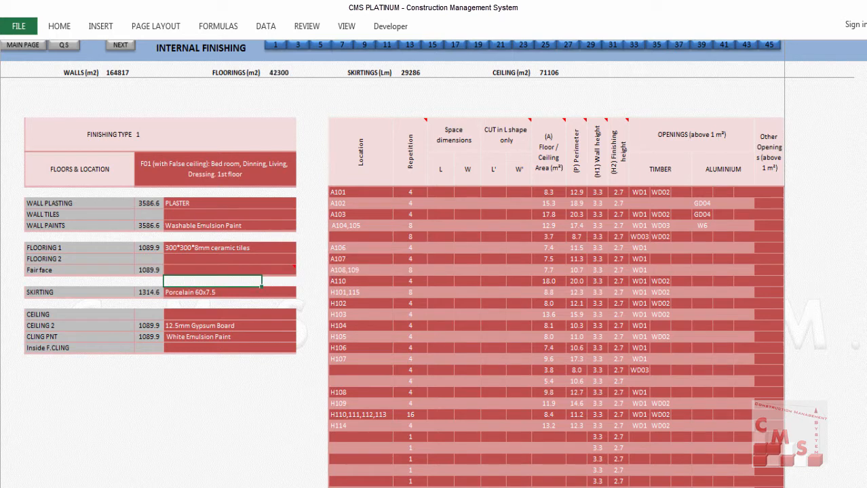
# Switch to the G+M+15 Arch drawing in AutoCAD and check the WALLS table description of wall code W1.
pyautogui.click(253, 487)
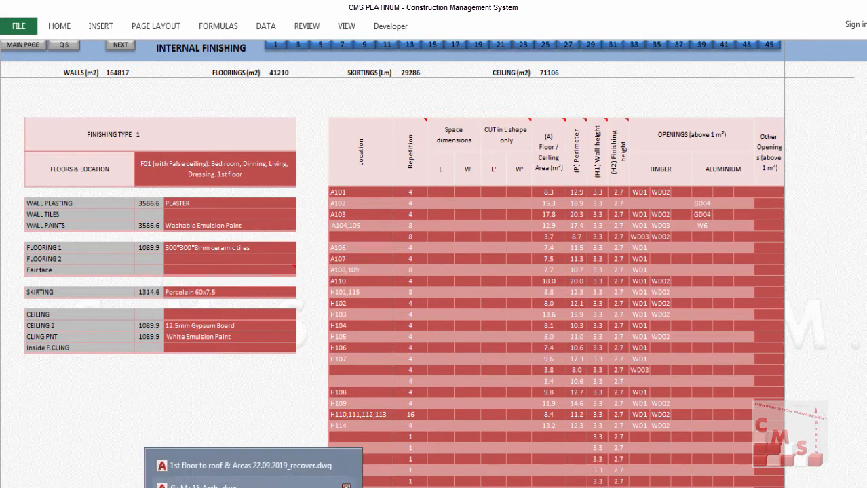
pyautogui.click(271, 483)
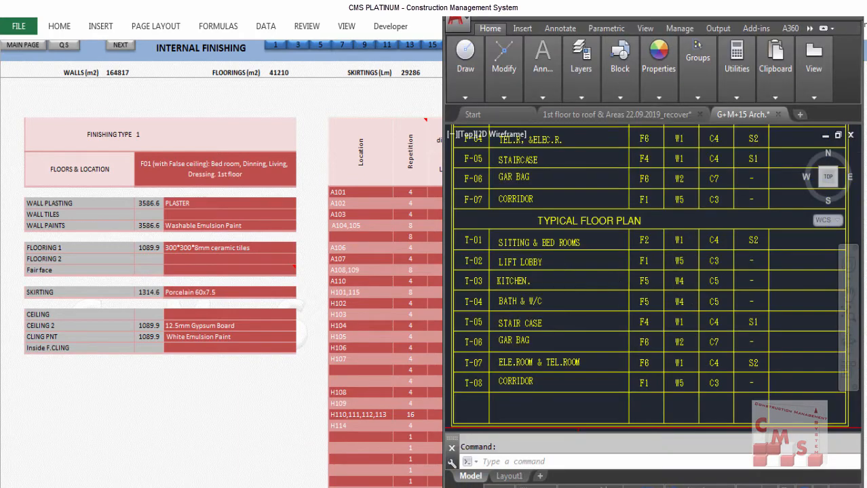
pyautogui.scroll(-6, 691, 341)
pyautogui.scroll(8, 563, 203)
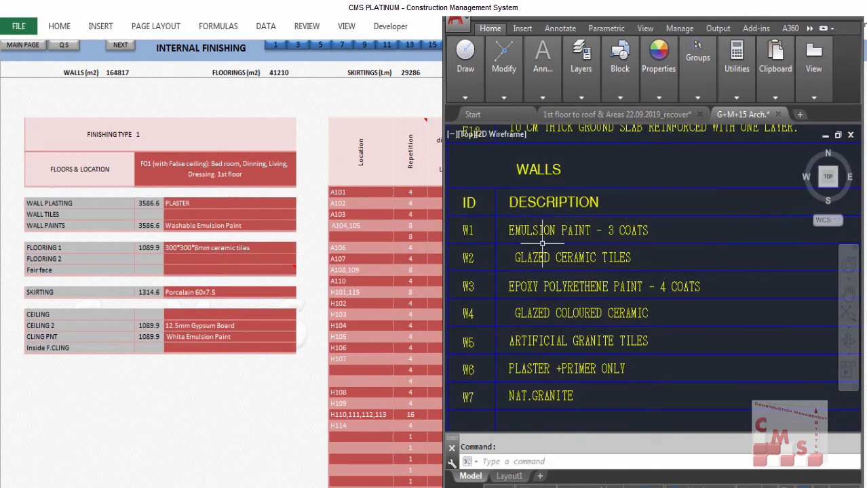
# Back in the Internal Finishing sheet, browse the Wall Paints options of Finishing Type 1 and keep Washable Emulsion Paint.
pyautogui.click(269, 228)
pyautogui.click(267, 226)
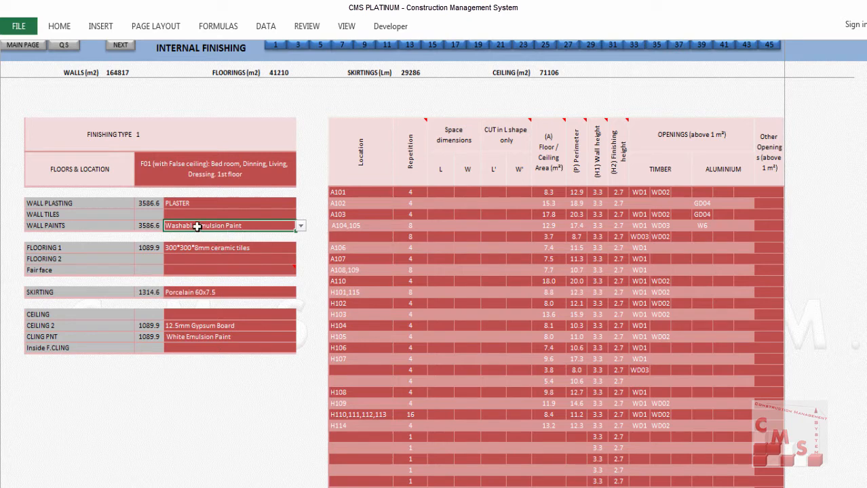
pyautogui.click(300, 226)
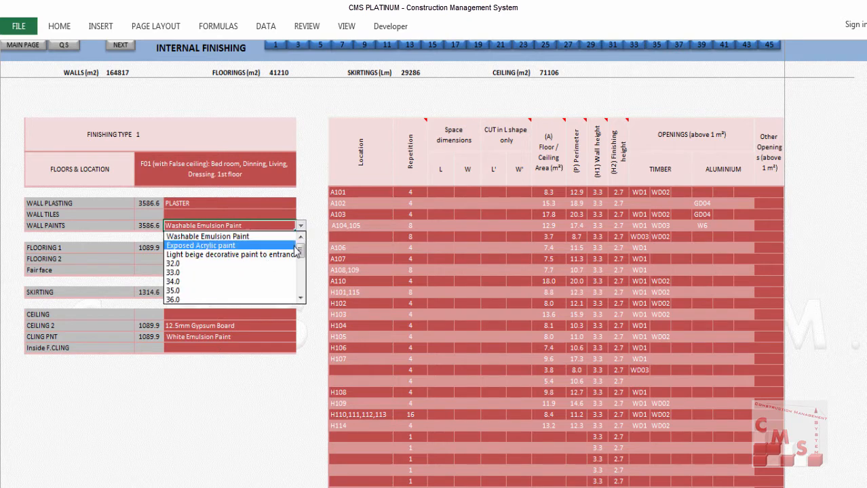
pyautogui.moveTo(301, 252); pyautogui.dragTo(289, 355)
pyautogui.click(287, 381)
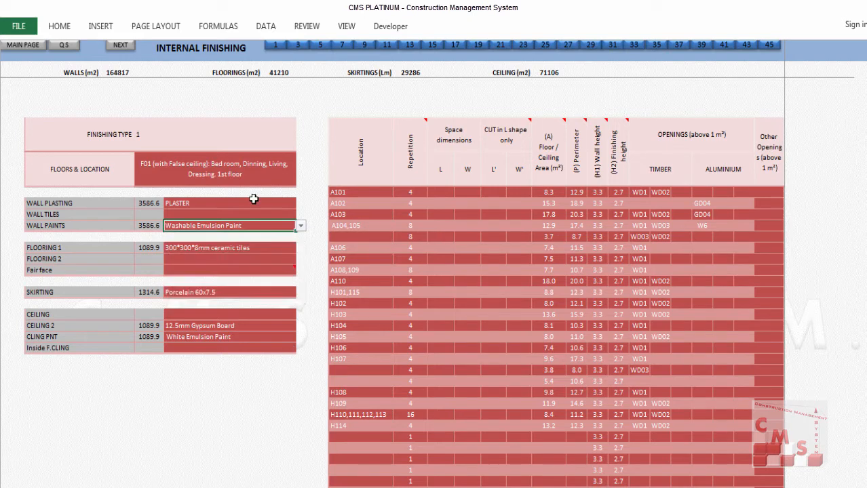
# Switch the Wall Plasting entry of Finishing Type 1 to SHOOT PLASTER and set it back to PLASTER.
pyautogui.click(253, 201)
pyautogui.click(300, 204)
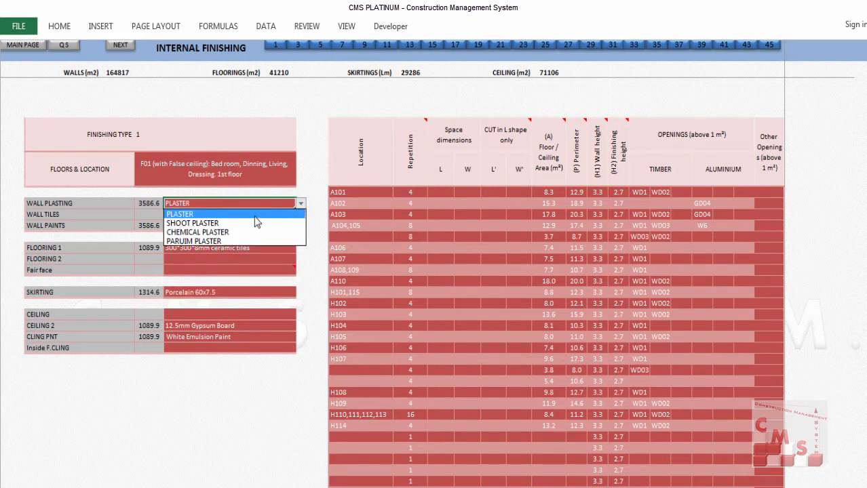
pyautogui.click(242, 231)
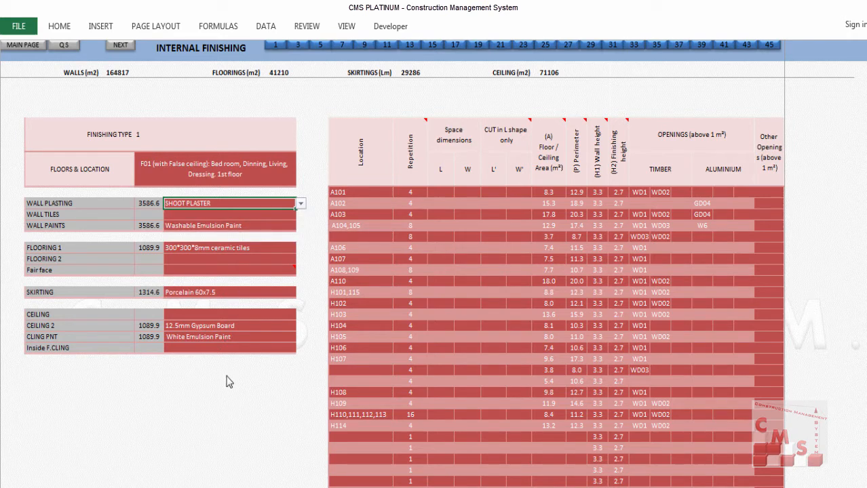
pyautogui.click(300, 203)
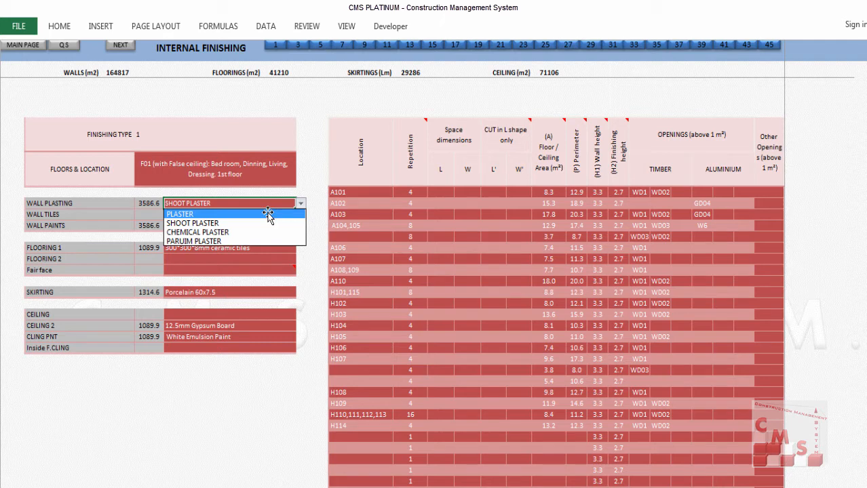
pyautogui.click(218, 214)
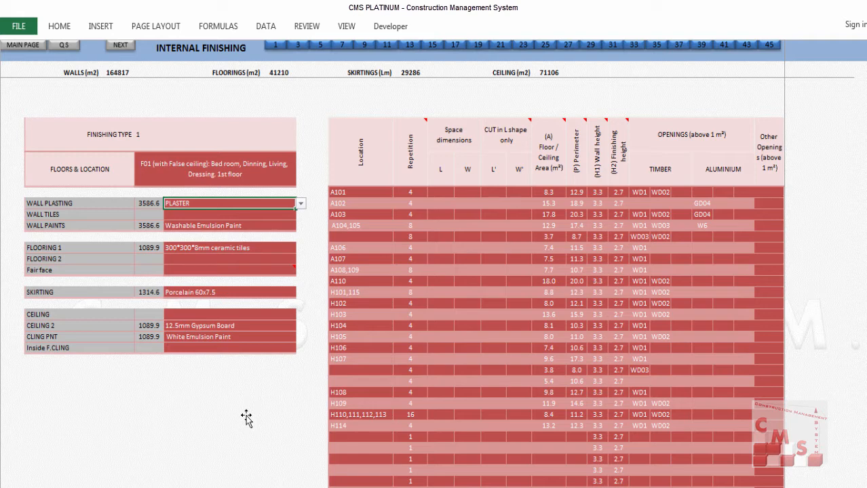
# For the Skirting entry, switch to the G+M+15 Arch drawing in AutoCAD and examine the SKIRTING table descriptions.
pyautogui.click(227, 293)
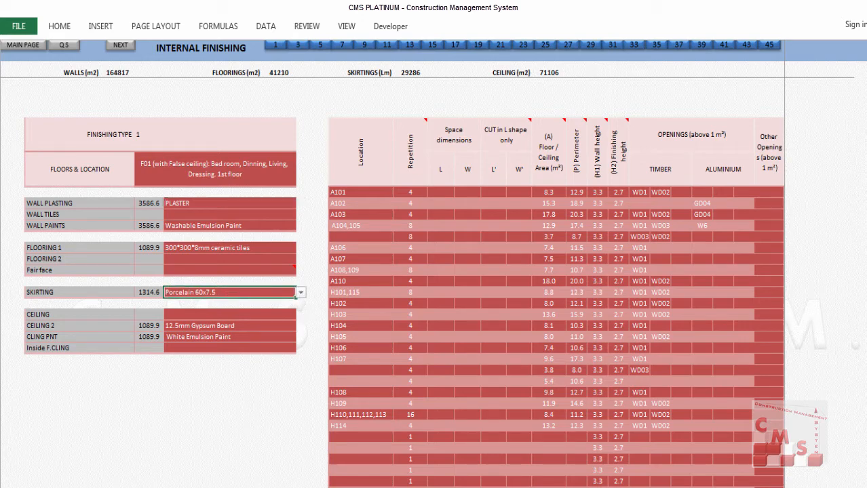
pyautogui.click(253, 487)
pyautogui.click(253, 484)
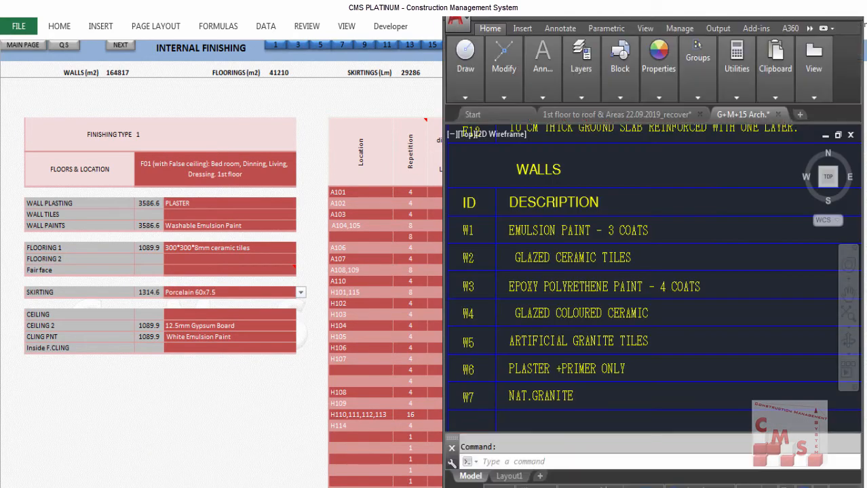
pyautogui.scroll(-6, 528, 331)
pyautogui.scroll(6, 528, 402)
pyautogui.scroll(-2, 509, 347)
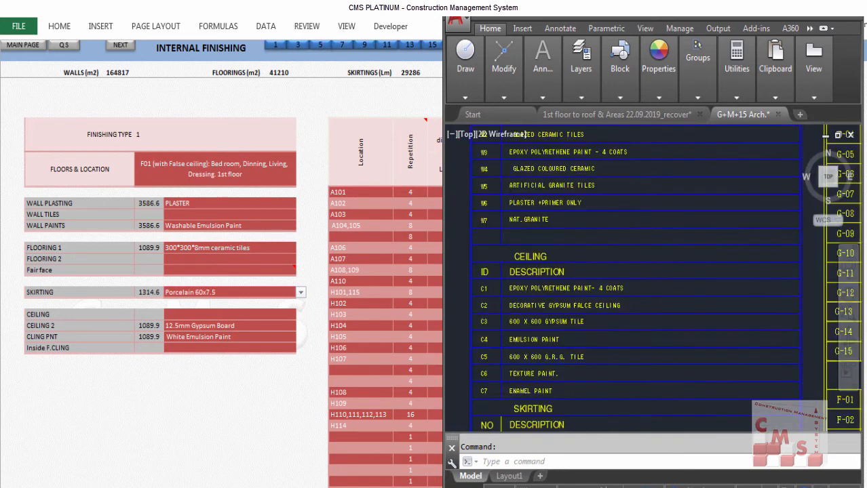
pyautogui.scroll(-3, 508, 407)
pyautogui.scroll(5, 508, 411)
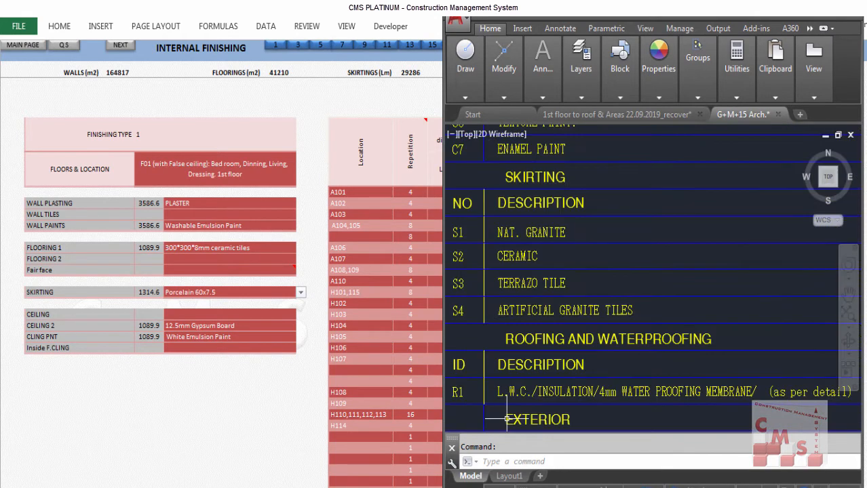
pyautogui.click(590, 352)
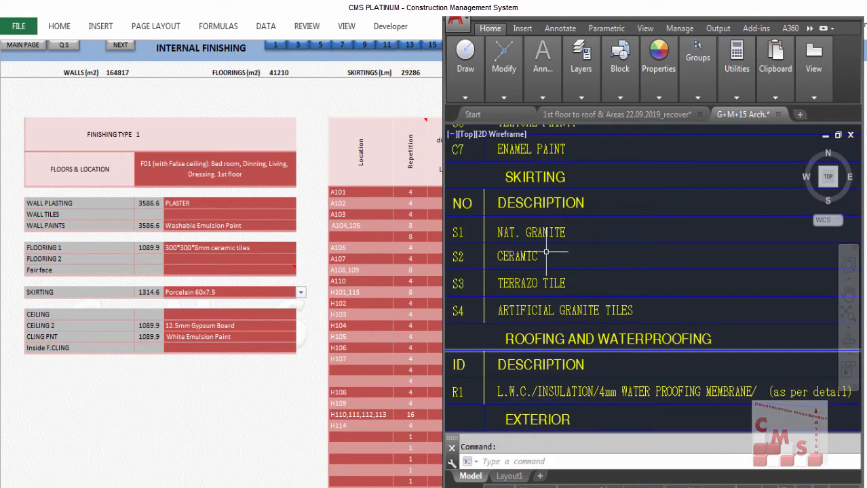
# Examine the TYPICAL FLOOR PLAN finishing schedule and the descriptions in the CEILING table.
pyautogui.scroll(-2, 543, 356)
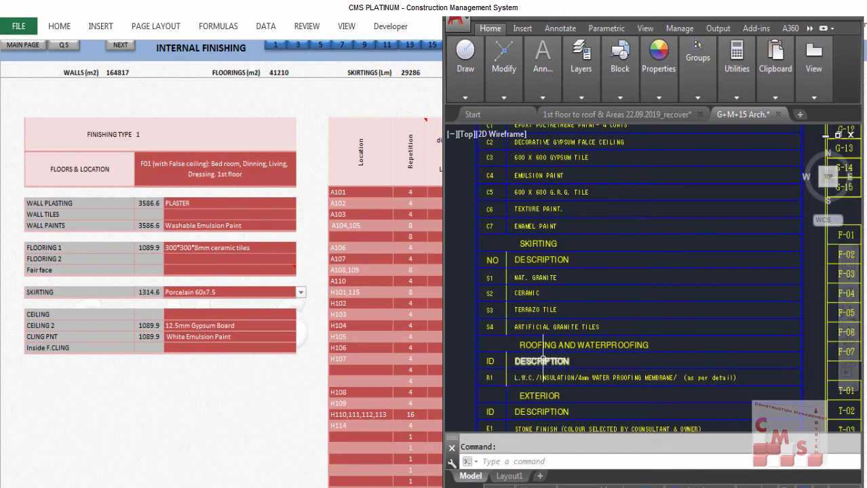
pyautogui.scroll(-4, 546, 285)
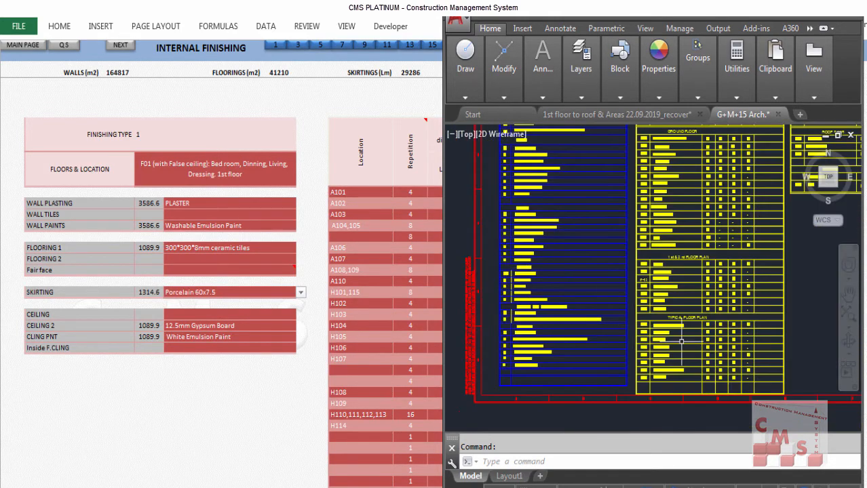
pyautogui.scroll(4, 763, 338)
pyautogui.scroll(3, 762, 338)
pyautogui.scroll(-6, 705, 332)
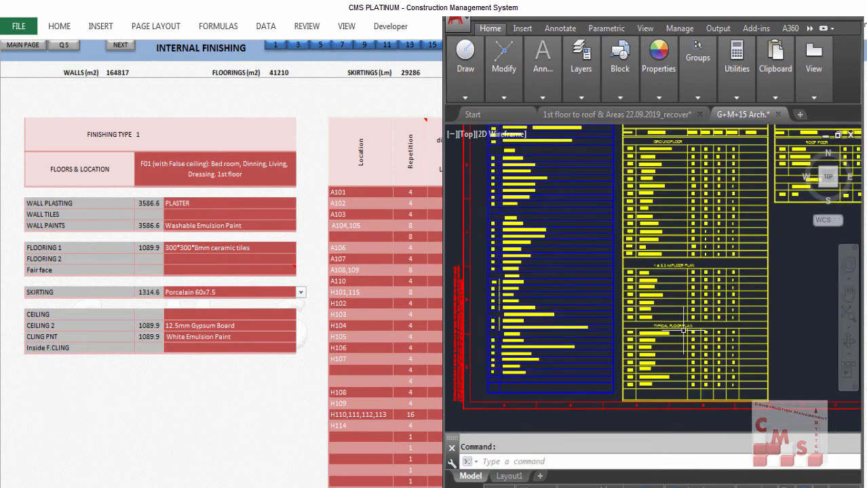
pyautogui.scroll(5, 505, 268)
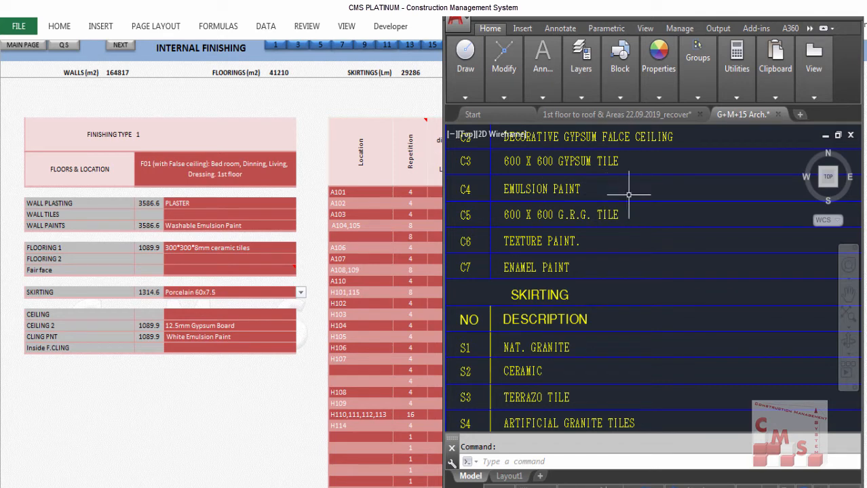
# Back in the Internal Finishing sheet, clear the Ceiling 2 entry of Finishing Type 1 and set Ceiling to PLASTER.
pyautogui.click(201, 361)
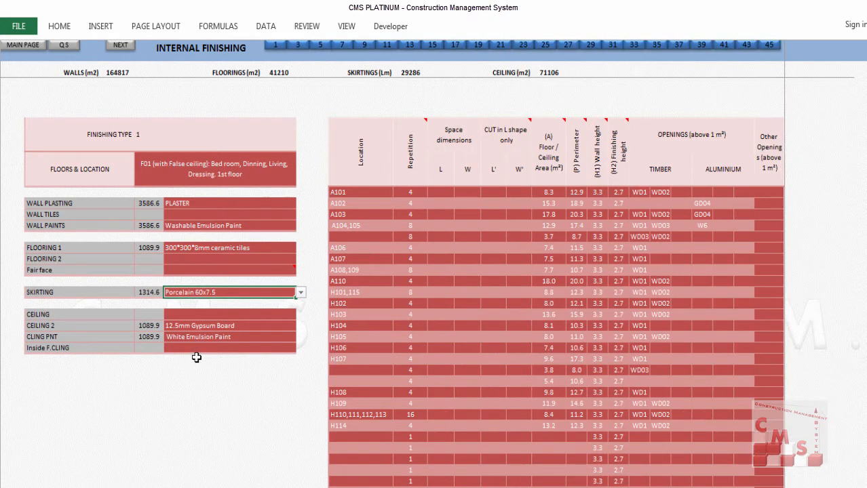
pyautogui.click(245, 328)
pyautogui.press('Delete')
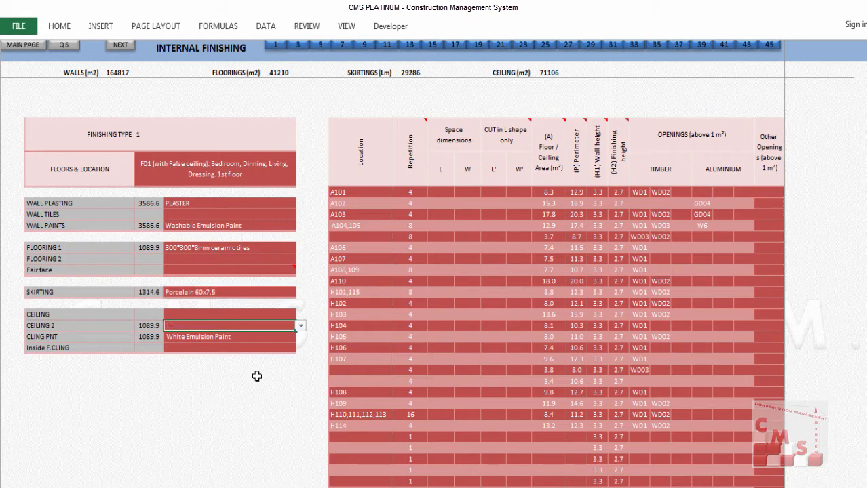
pyautogui.click(273, 314)
pyautogui.click(300, 315)
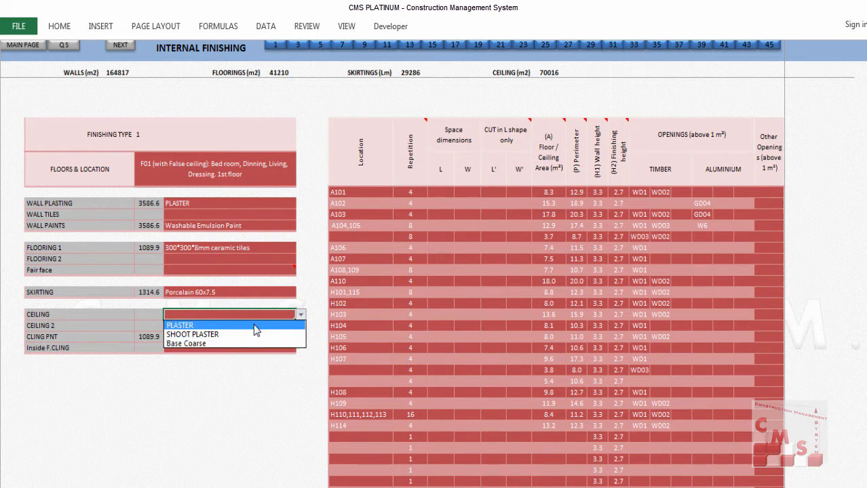
pyautogui.click(256, 326)
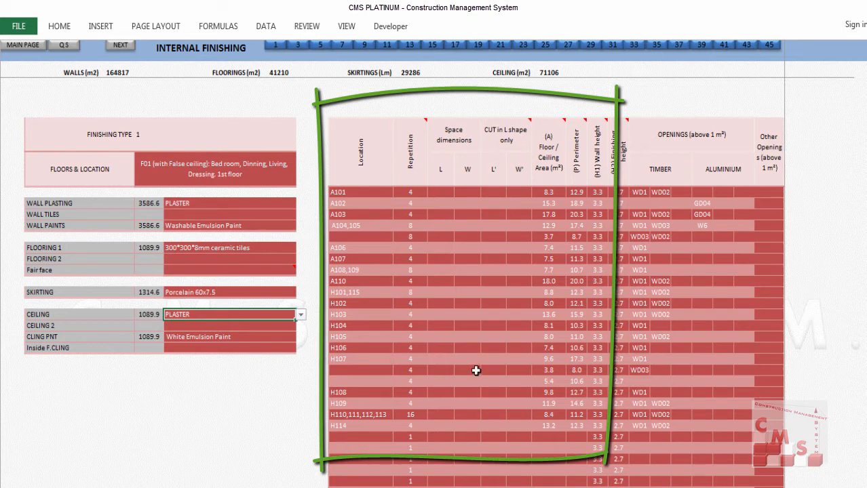
# Examine the room layout of the floor plan in AutoCAD, and return to the Space dimensions heading in the Internal Finishing sheet.
pyautogui.click(254, 487)
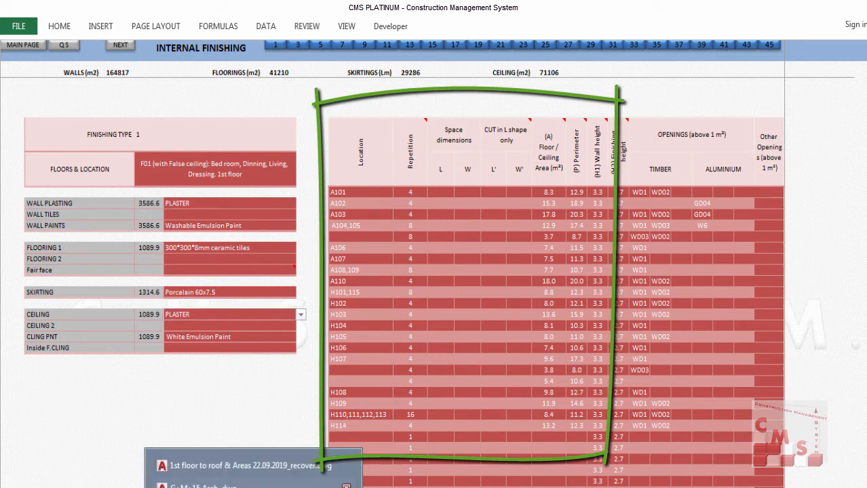
pyautogui.click(254, 484)
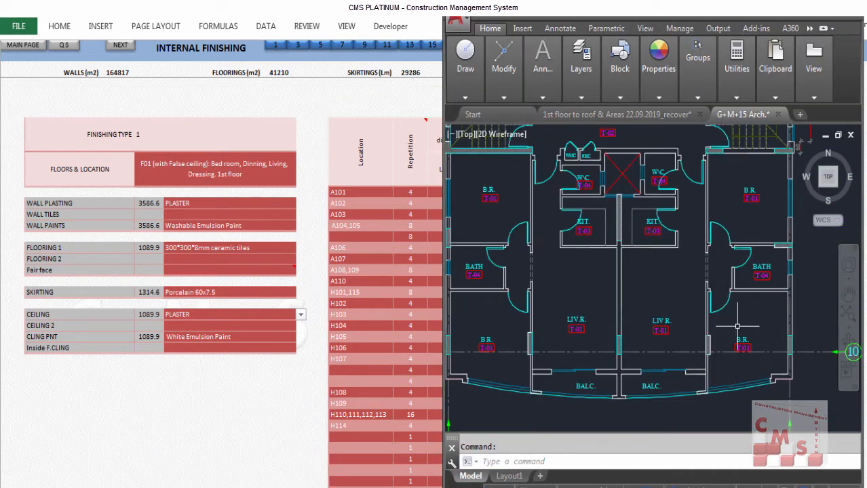
pyautogui.scroll(2, 756, 195)
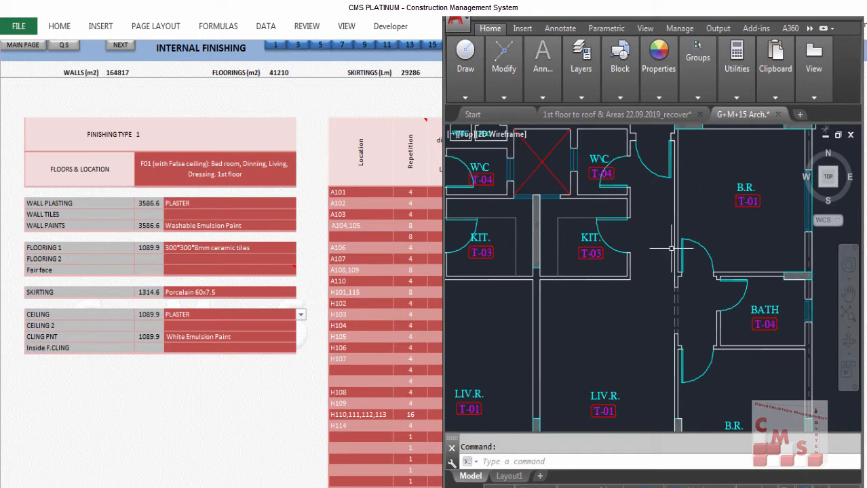
pyautogui.scroll(-2, 641, 303)
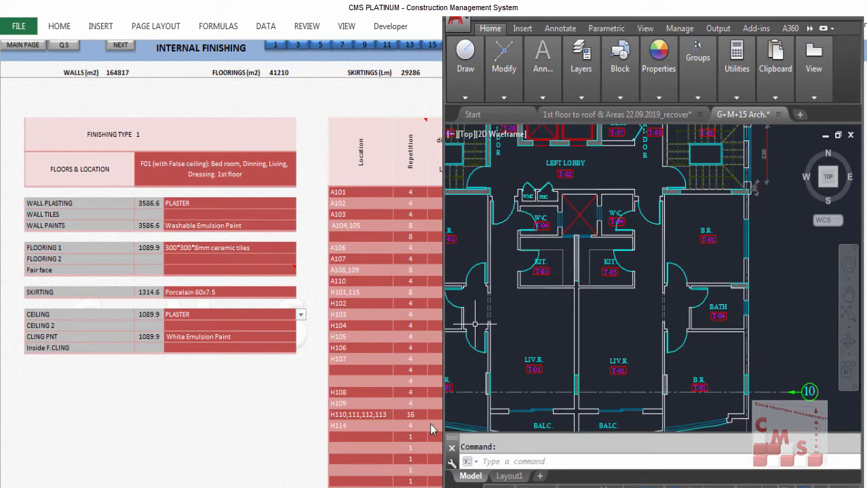
pyautogui.moveTo(618, 345); pyautogui.dragTo(608, 300)
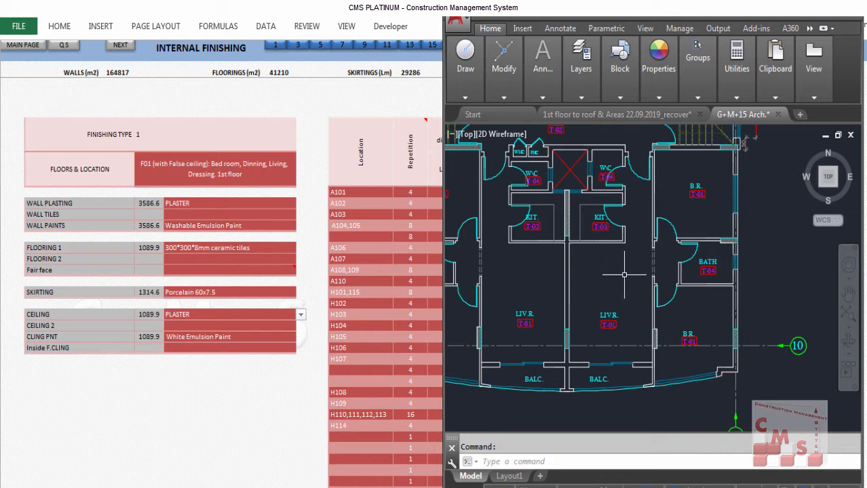
pyautogui.click(368, 300)
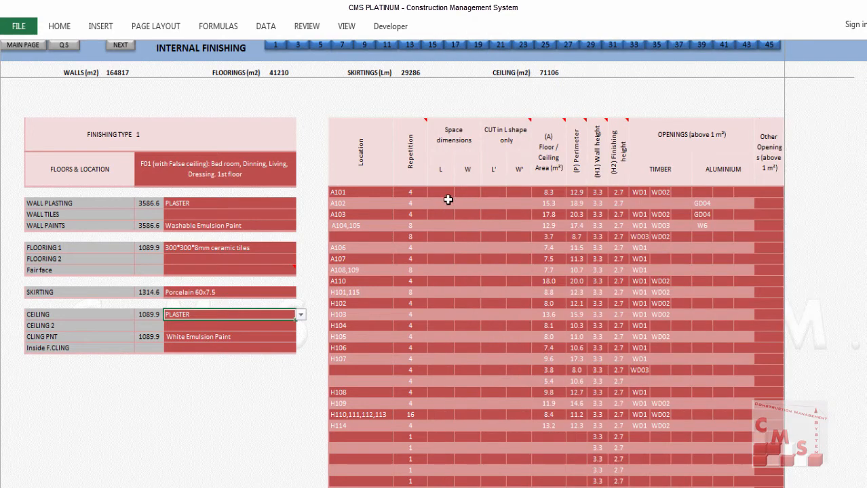
pyautogui.click(453, 139)
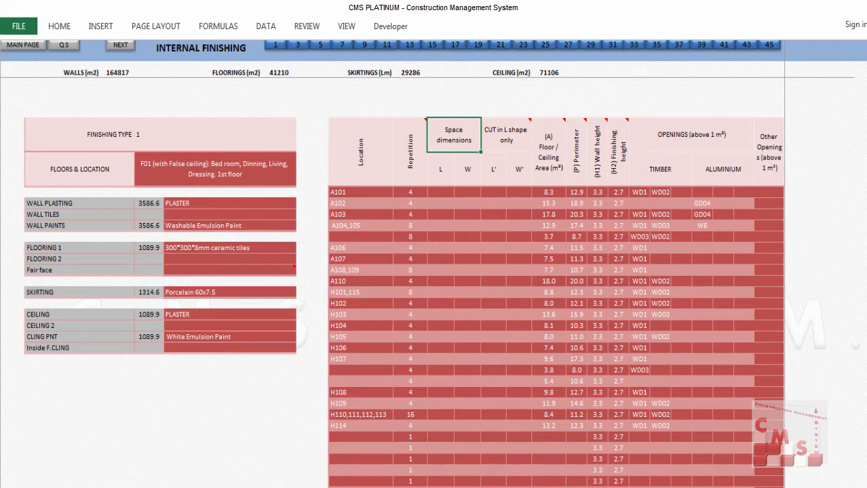
# Switch to AutoCAD and dimension the inner length of the T-01 bedroom above the bath along its outer wall.
pyautogui.hotkey('alt', 'Tab')
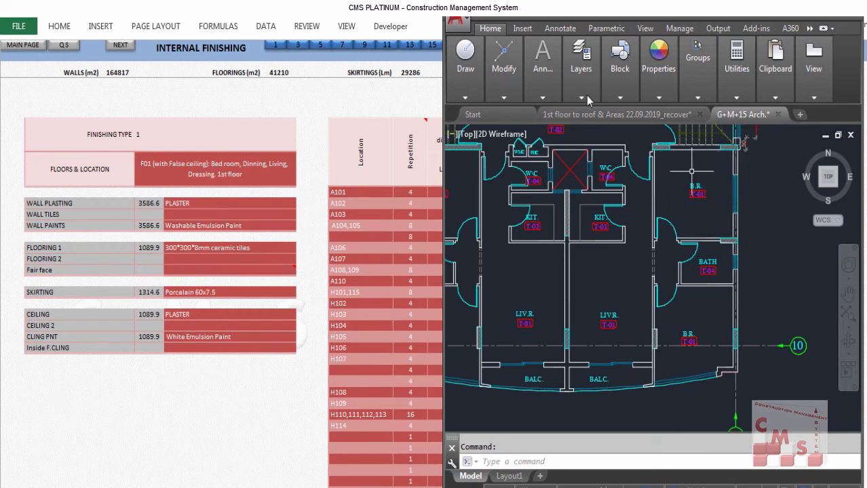
pyautogui.click(545, 91)
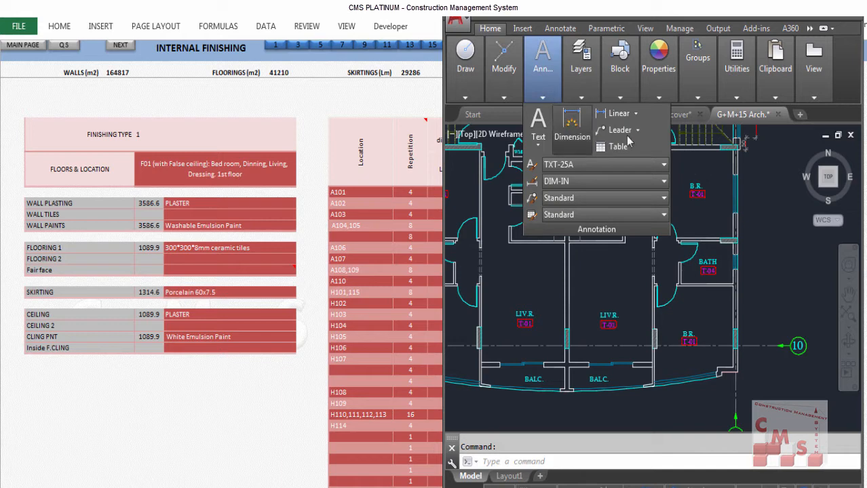
pyautogui.click(571, 125)
pyautogui.click(735, 144)
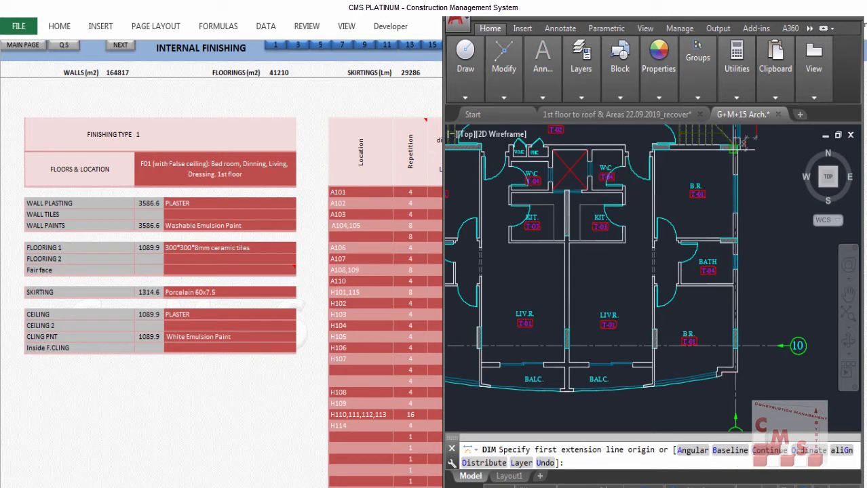
pyautogui.click(735, 238)
pyautogui.click(720, 193)
# Dimension the inner width of the same T-01 bedroom between its two upper corners.
pyautogui.scroll(2, 691, 141)
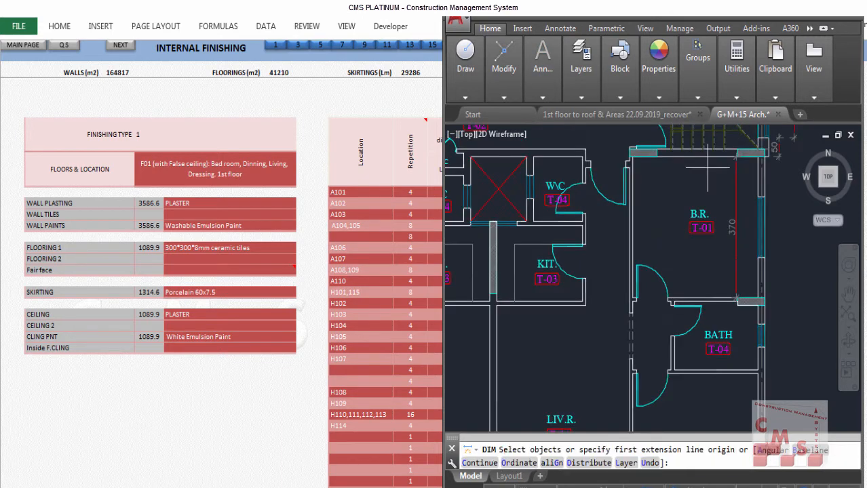
pyautogui.click(758, 157)
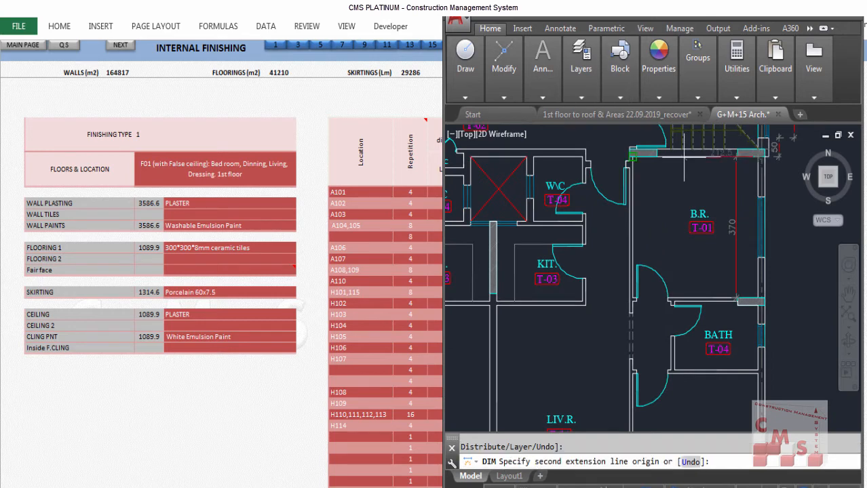
pyautogui.click(633, 157)
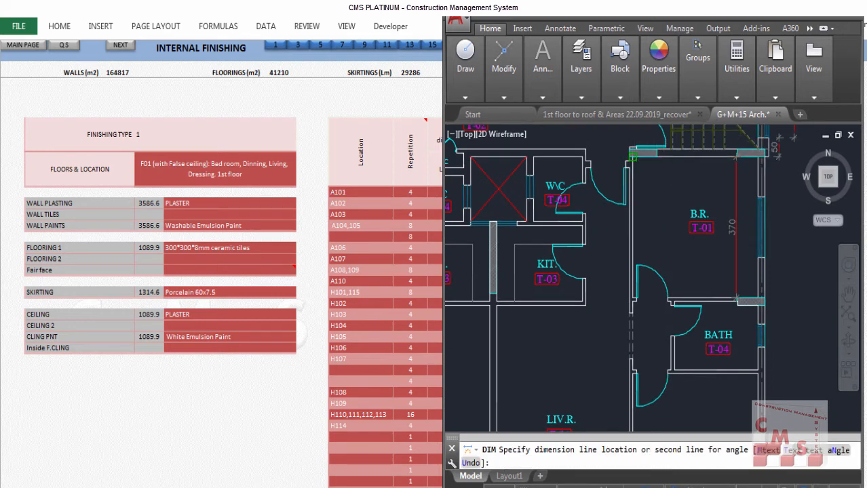
pyautogui.click(678, 179)
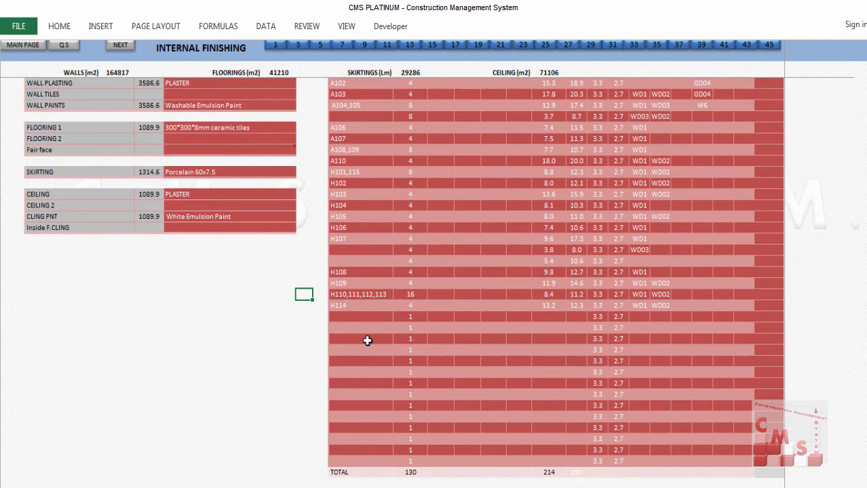
# In the Internal Finishing sheet, enter location BR1 in an empty row and set its space dimension L to 3.7.
pyautogui.click(367, 339)
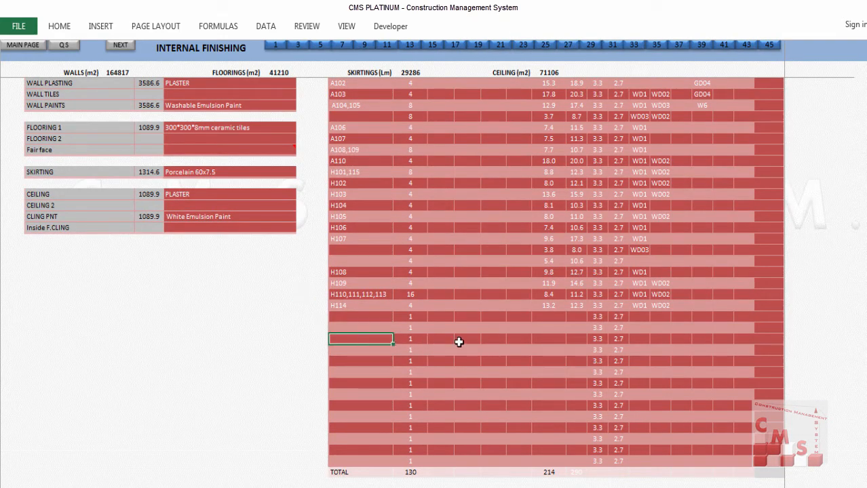
pyautogui.write('BR1')
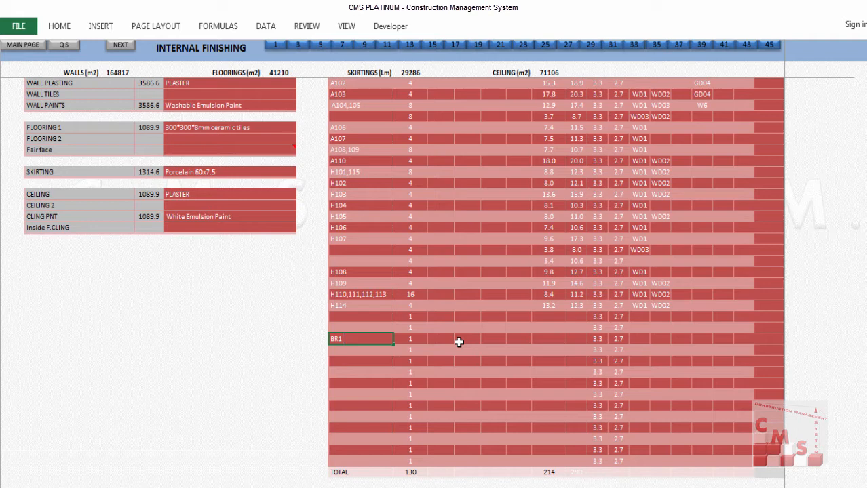
pyautogui.press('Right')
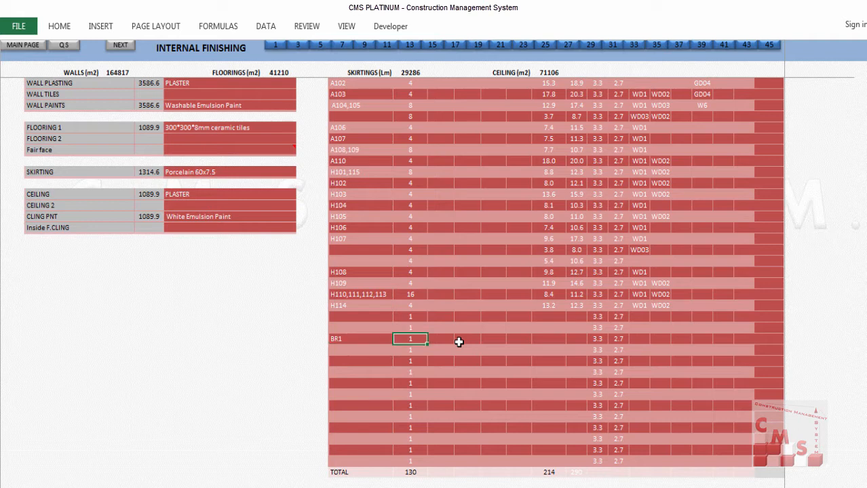
pyautogui.press('Right')
pyautogui.write('3.7')
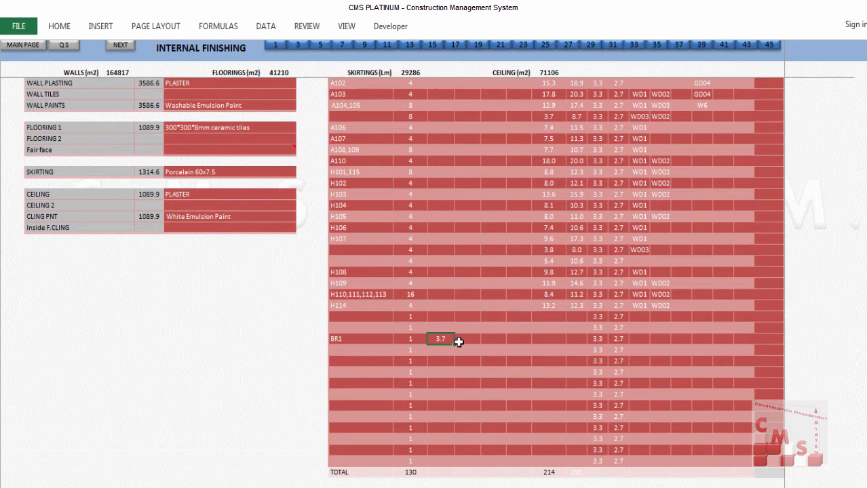
# Set the space dimension W of the BR1 row to 3.6.
pyautogui.press('Right')
pyautogui.write('3.6')
pyautogui.press('Return')
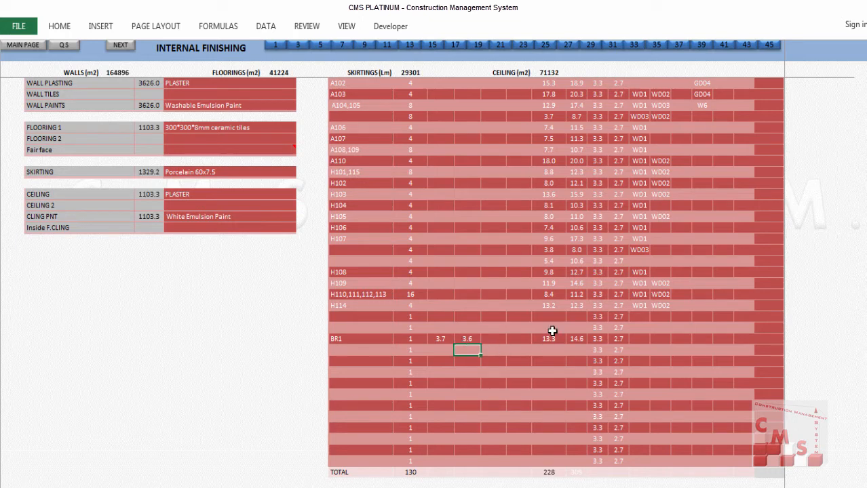
# Examine BR1's floor/ceiling area and perimeter, and the notes on the area, wall height and finishing height columns.
pyautogui.click(551, 341)
pyautogui.click(577, 342)
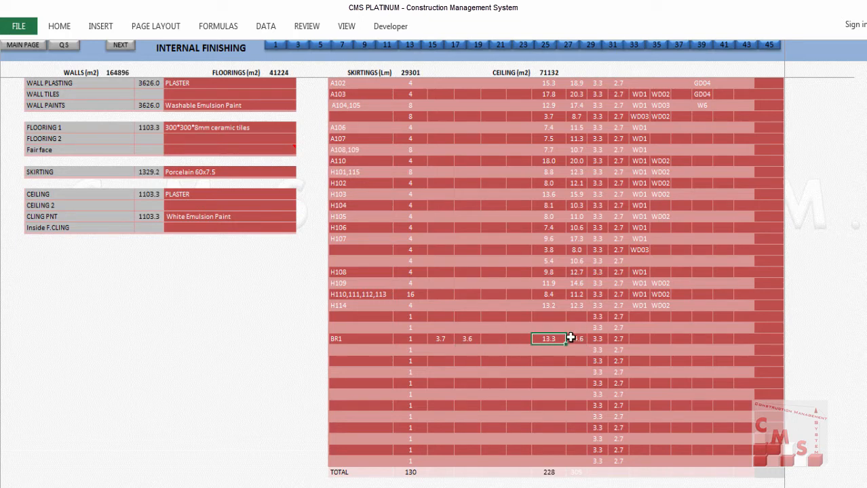
pyautogui.click(549, 339)
pyautogui.scroll(3, 547, 336)
pyautogui.scroll(1, 539, 197)
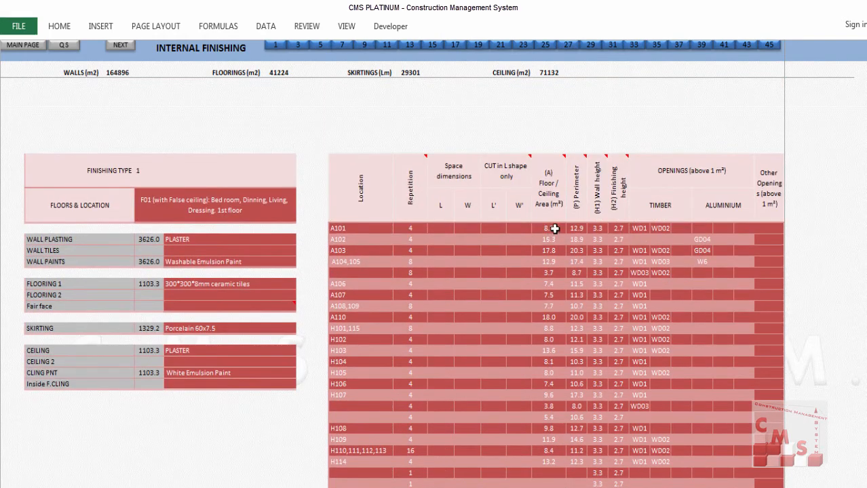
pyautogui.moveTo(541, 161)
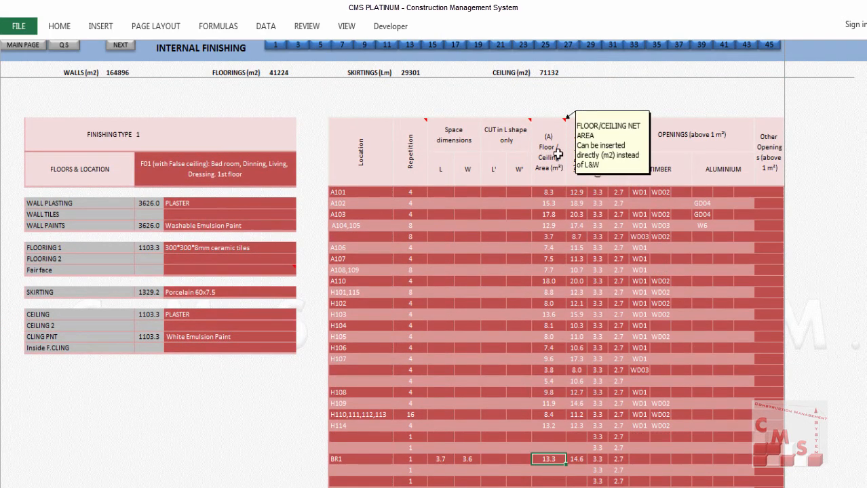
pyautogui.click(579, 460)
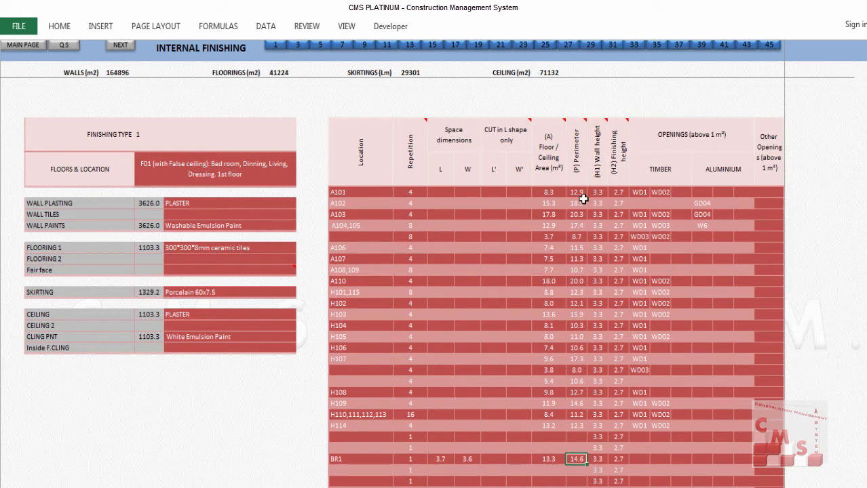
pyautogui.click(598, 184)
pyautogui.moveTo(600, 189)
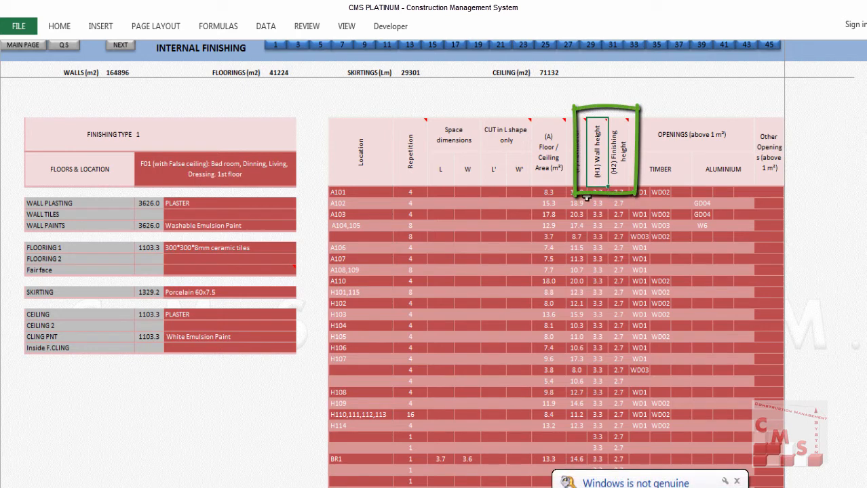
pyautogui.click(597, 193)
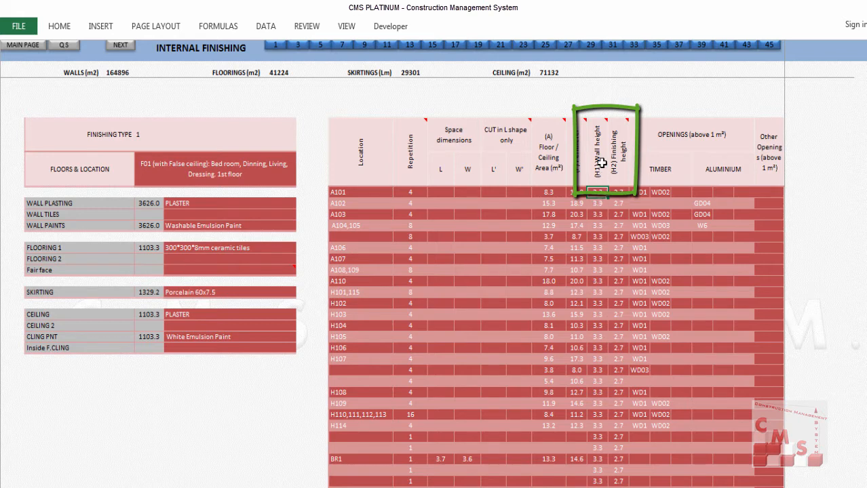
pyautogui.moveTo(602, 163)
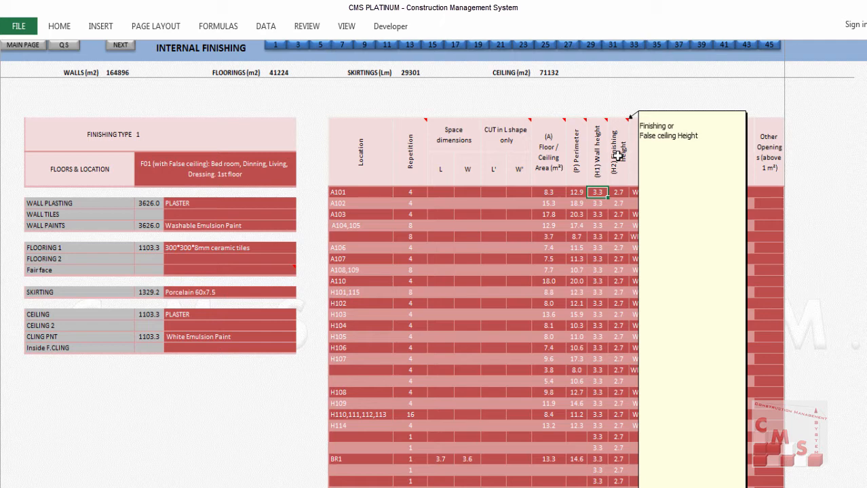
# Set the finishing height H2 of the A101 row to 3.3.
pyautogui.click(617, 194)
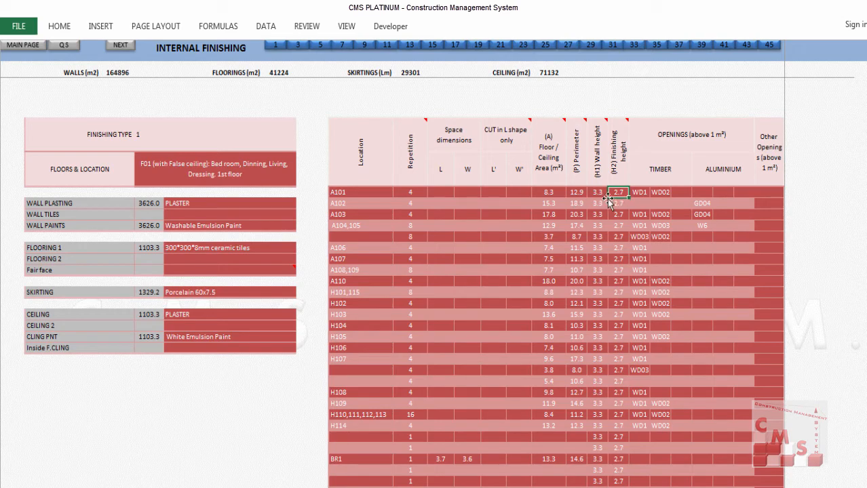
pyautogui.write('3.3')
pyautogui.press('Return')
pyautogui.scroll(-1, 300, 470)
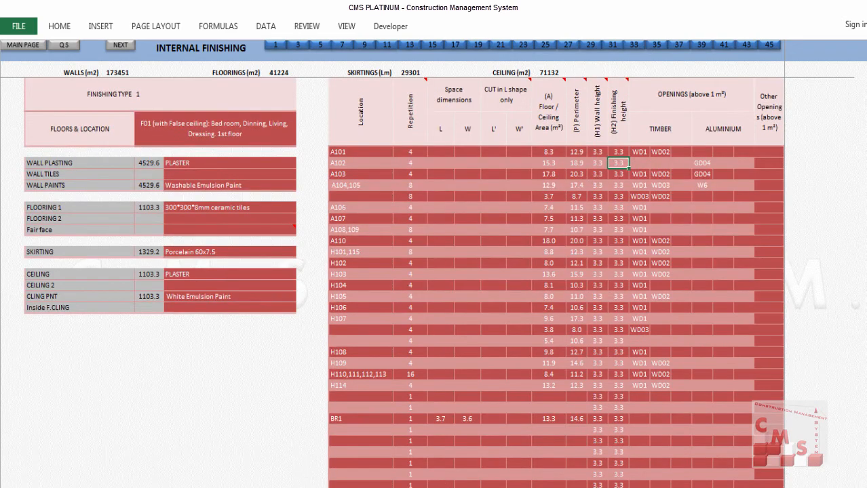
# Check the bedroom's door in the AutoCAD plan, and choose WD02 as BR1's first timber opening in the Internal Finishing sheet.
pyautogui.click(344, 485)
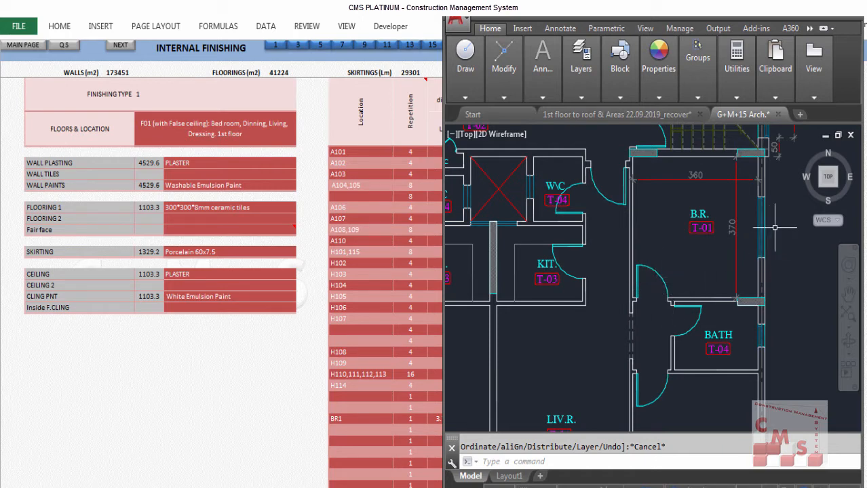
pyautogui.click(373, 409)
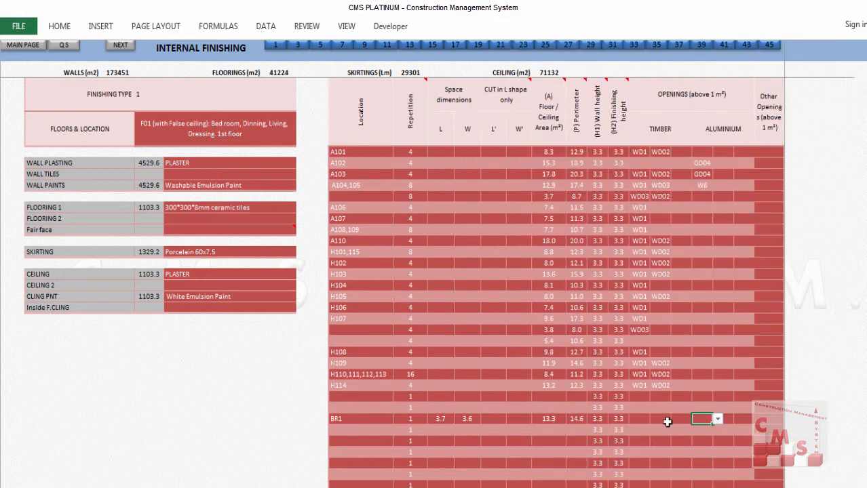
pyautogui.click(647, 421)
pyautogui.click(654, 420)
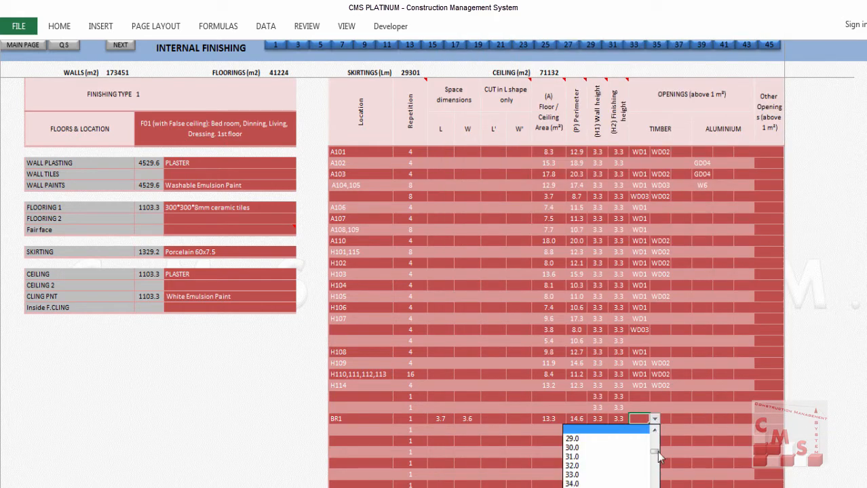
pyautogui.moveTo(656, 454); pyautogui.dragTo(654, 434)
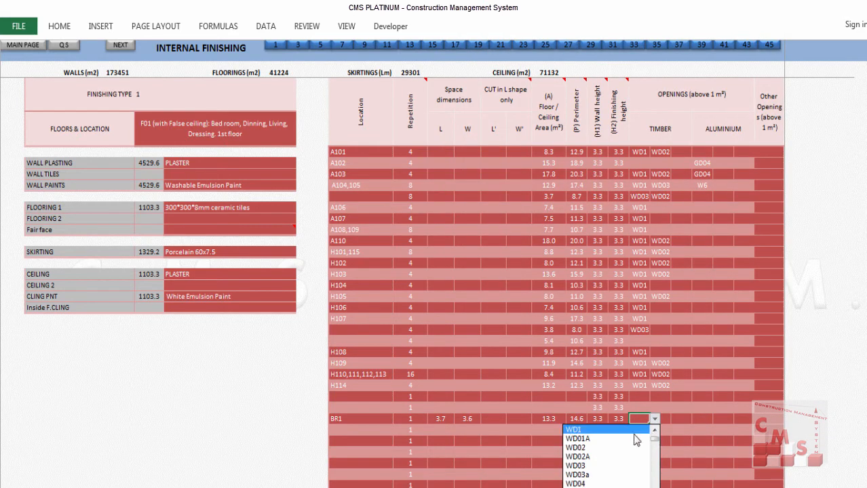
pyautogui.click(588, 449)
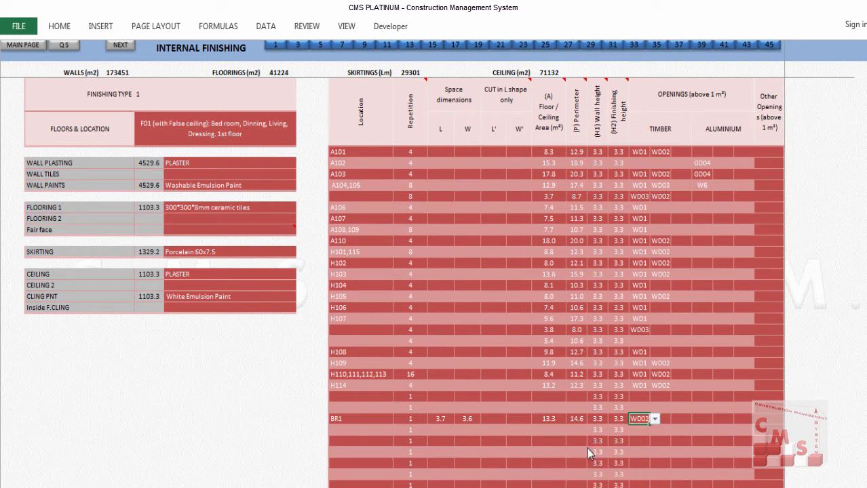
# Choose W2 as BR1's first aluminium opening, and select its Other Openings cell.
pyautogui.click(701, 419)
pyautogui.click(717, 420)
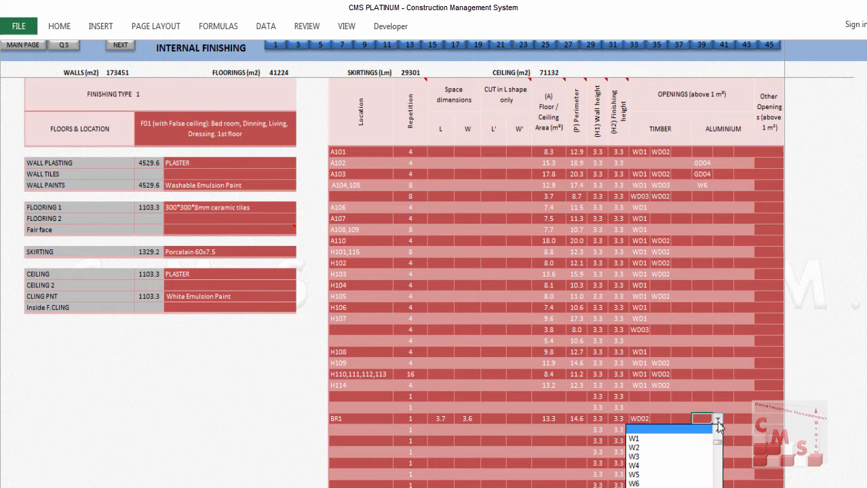
pyautogui.click(640, 449)
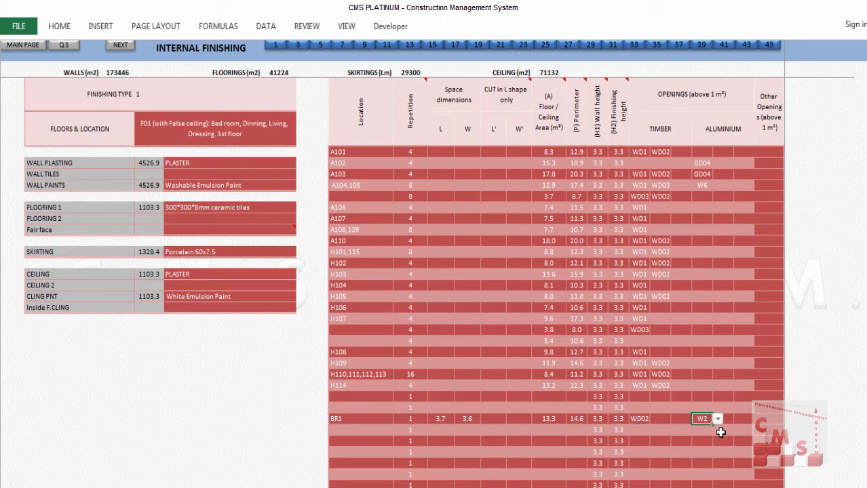
pyautogui.click(769, 420)
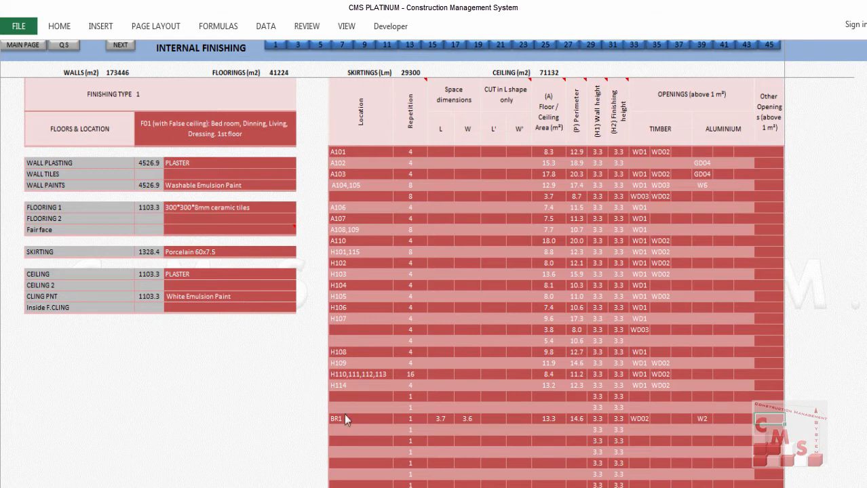
# Check the repeated bedrooms in the AutoCAD plan, and set BR1's repetition to 45 in the Internal Finishing sheet.
pyautogui.click(252, 487)
pyautogui.click(244, 483)
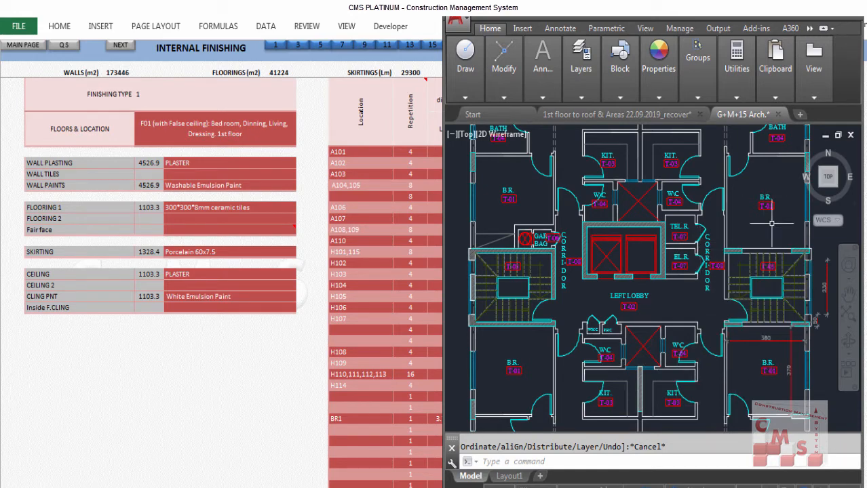
pyautogui.click(423, 421)
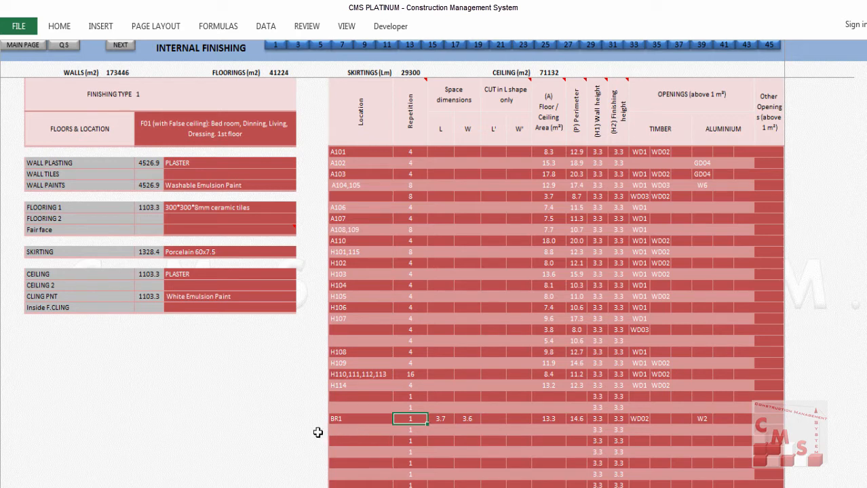
pyautogui.write('45')
pyautogui.press('Return')
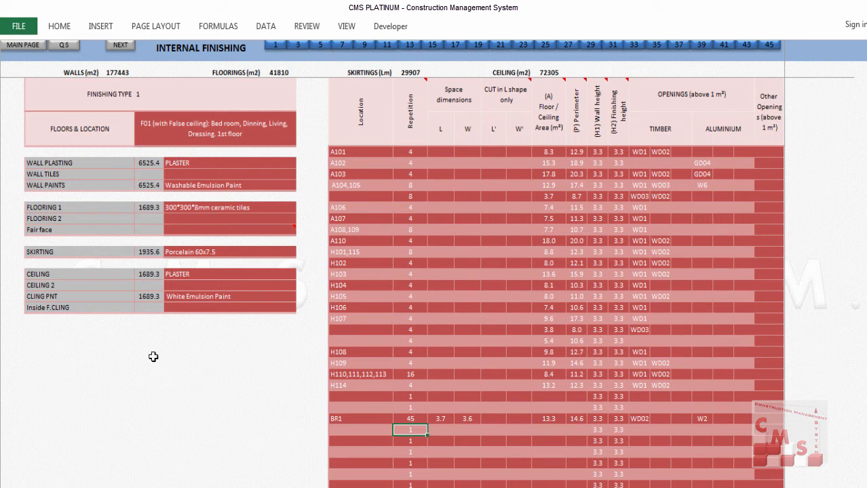
pyautogui.click(421, 419)
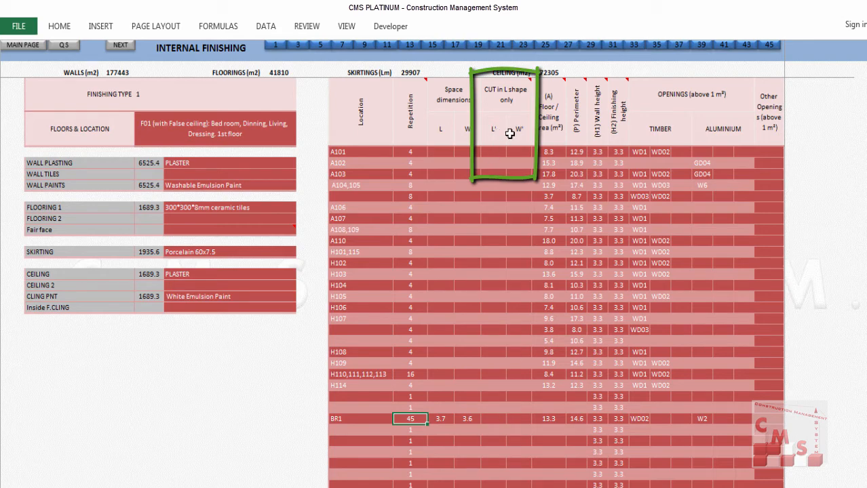
# View the living rooms in the AutoCAD plan, and enter location LIV 1 in the row below BR1 in the sheet.
pyautogui.hotkey('alt', 'Tab')
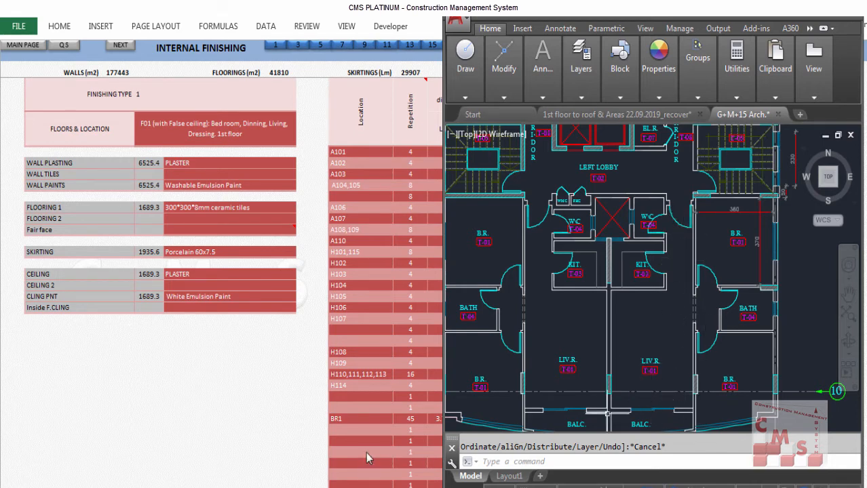
pyautogui.click(375, 433)
pyautogui.write('LIV 1')
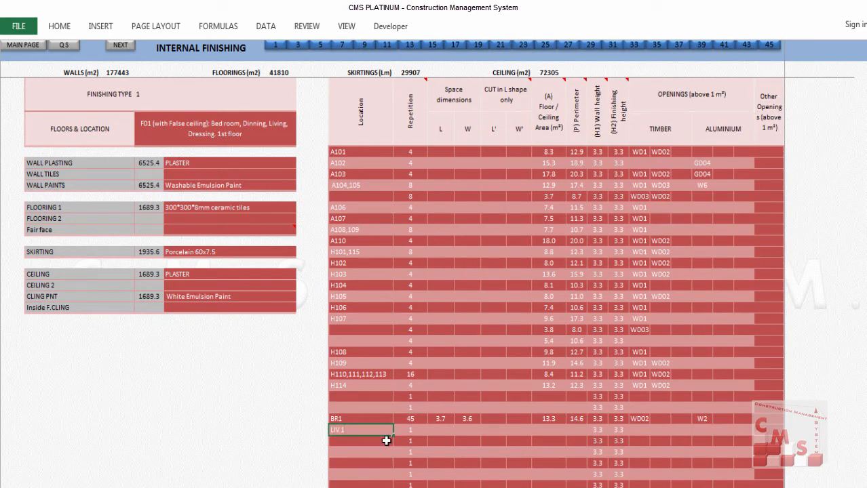
pyautogui.press('Tab')
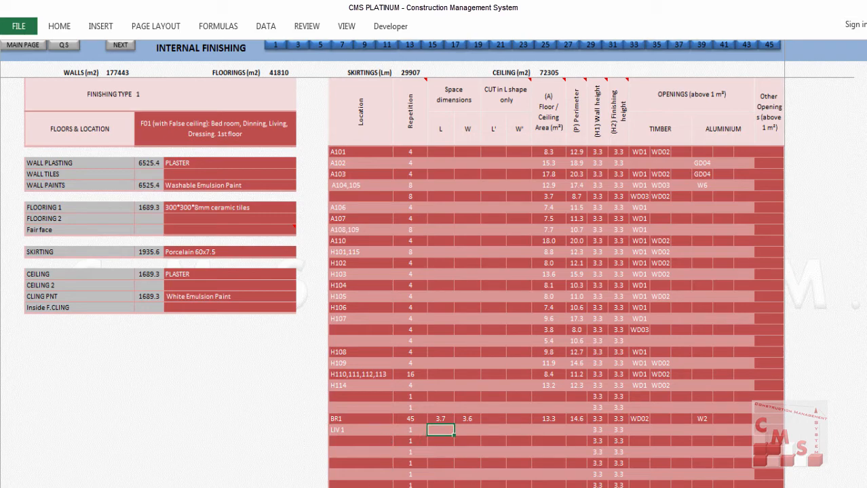
# Switch to AutoCAD and dimension the overall length and width of the T-01 living room beside the bedroom.
pyautogui.click(253, 487)
pyautogui.click(261, 486)
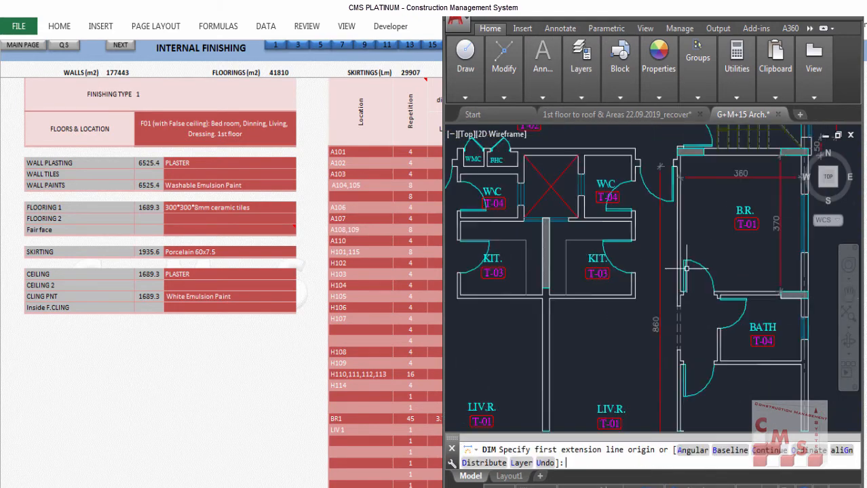
pyautogui.press('Escape')
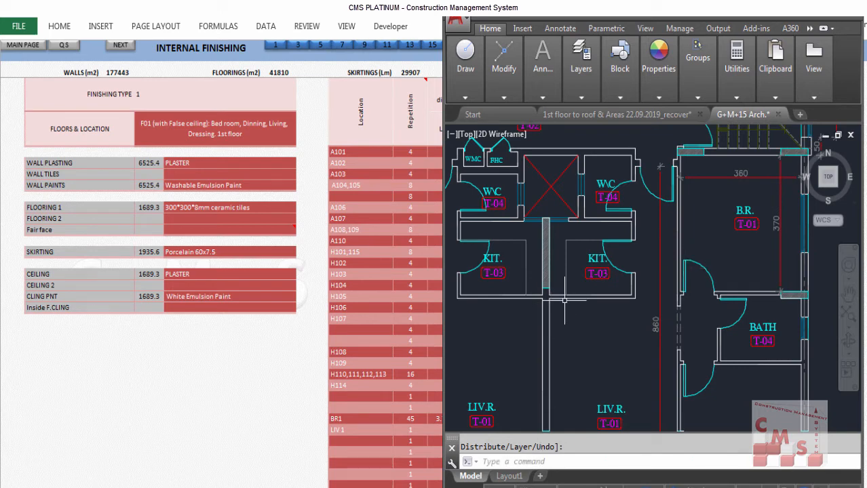
pyautogui.press('Return')
pyautogui.press('Escape')
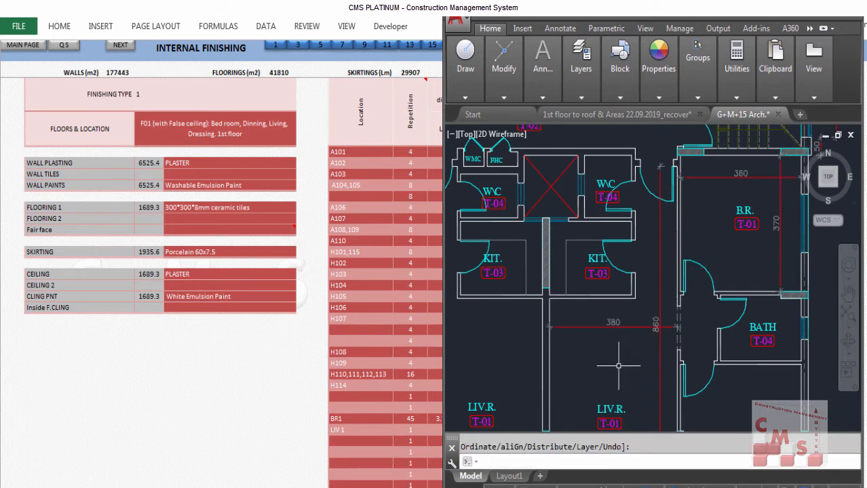
# Dimension the length and width of the L-shape cut that the W/C and kitchen take from the living room.
pyautogui.press('Return')
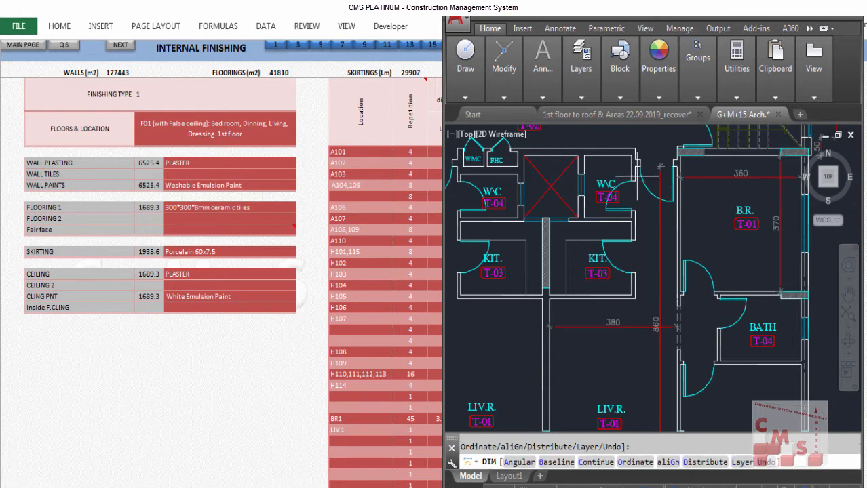
pyautogui.click(635, 166)
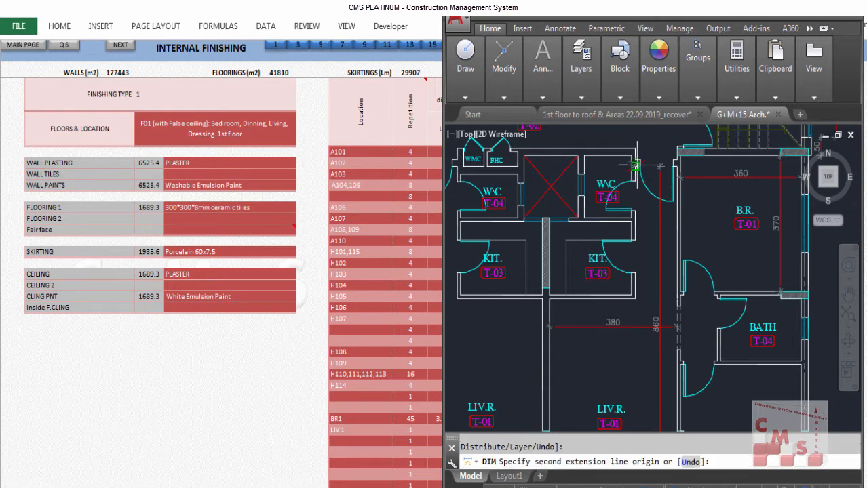
pyautogui.click(645, 298)
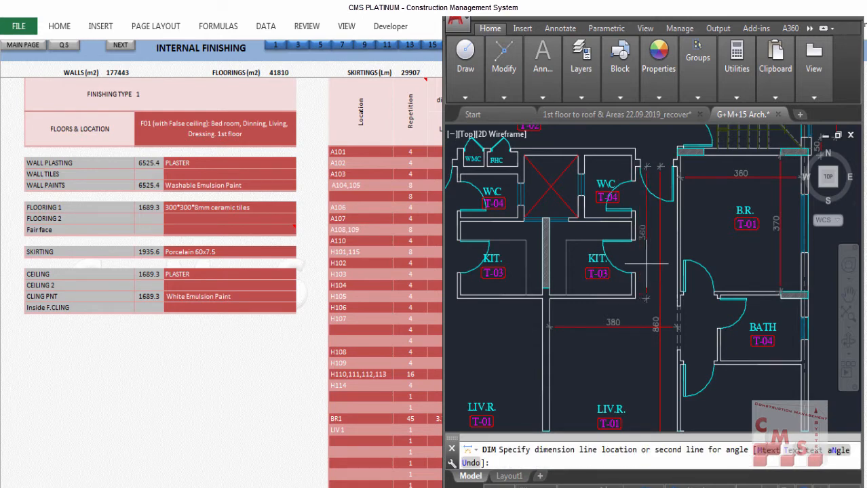
pyautogui.click(647, 263)
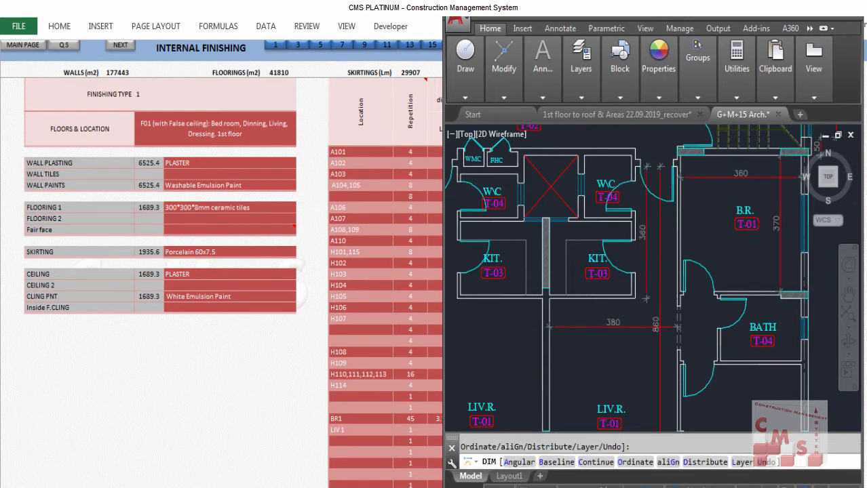
pyautogui.click(660, 259)
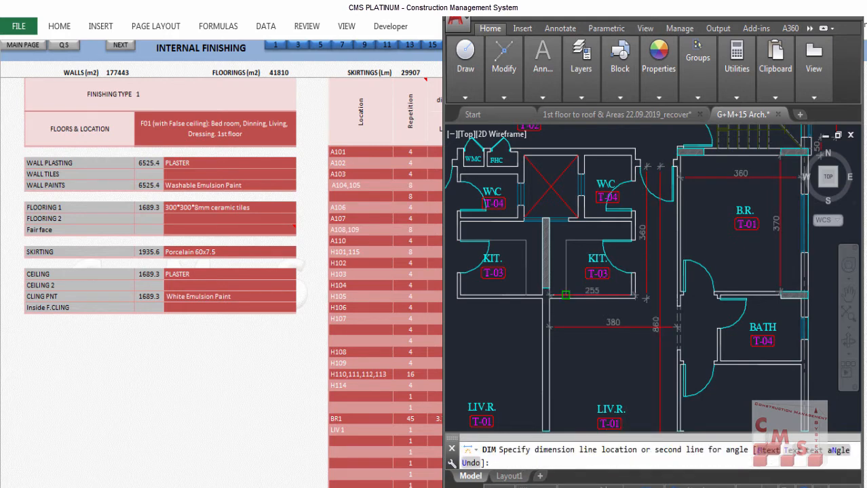
pyautogui.click(660, 261)
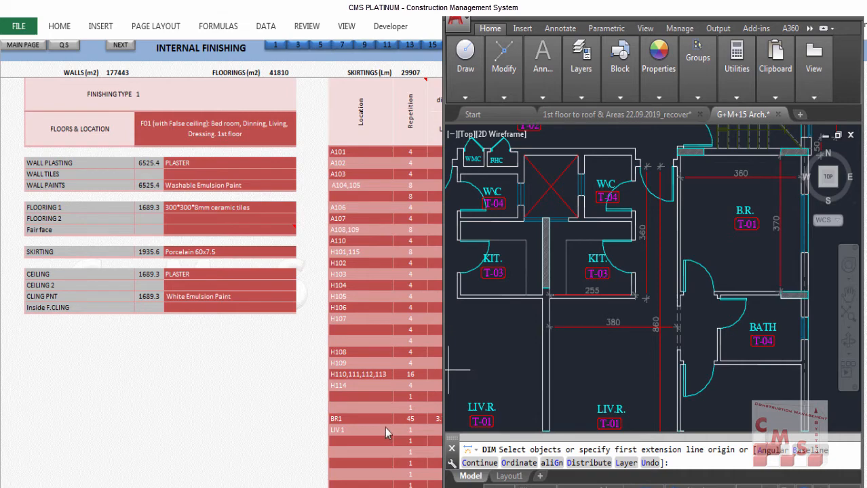
# In the Internal Finishing sheet, set LIV 1's space dimension L to 8.6.
pyautogui.click(438, 430)
pyautogui.write('8.6')
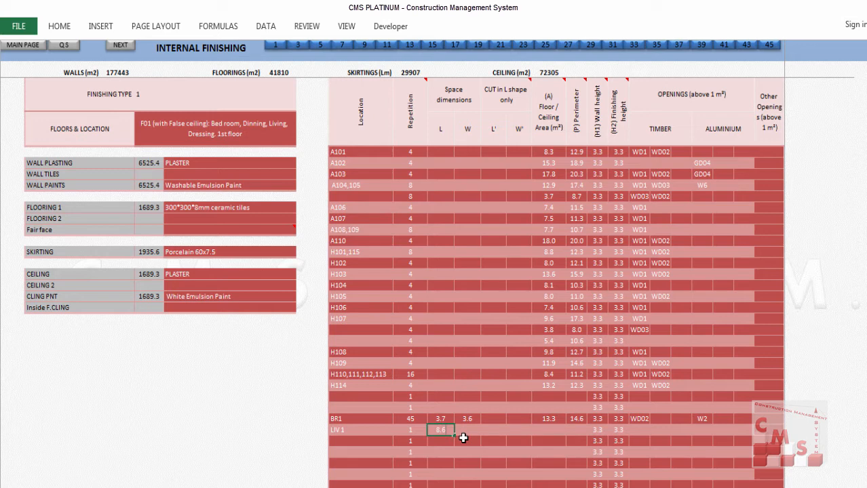
# Complete LIV 1's dimensions with W 3.8, and enter its L-shape cut as L' 3.6 and W' 2.55.
pyautogui.press('Tab')
pyautogui.write('3.3')
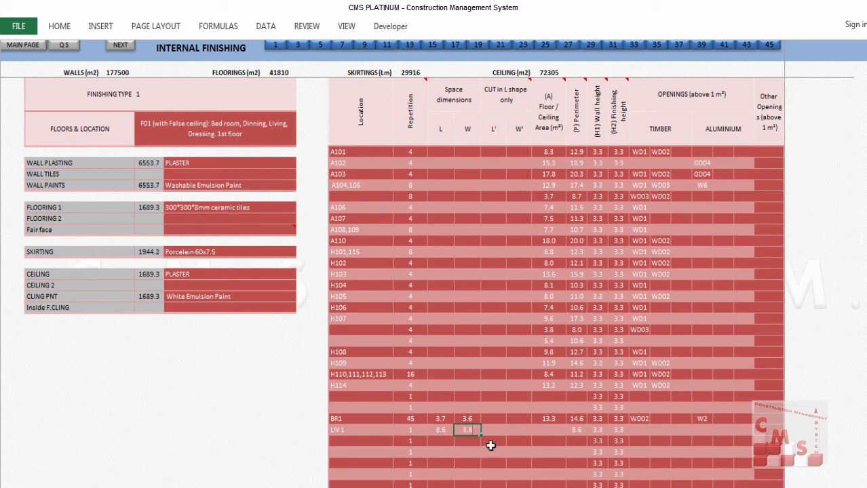
pyautogui.press('Tab')
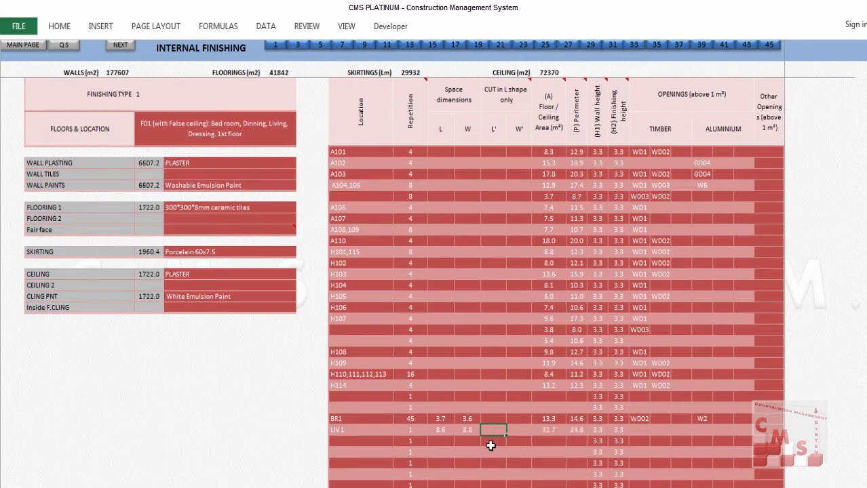
pyautogui.write('3.6')
pyautogui.press('Tab')
pyautogui.write('2.55')
pyautogui.press('Return')
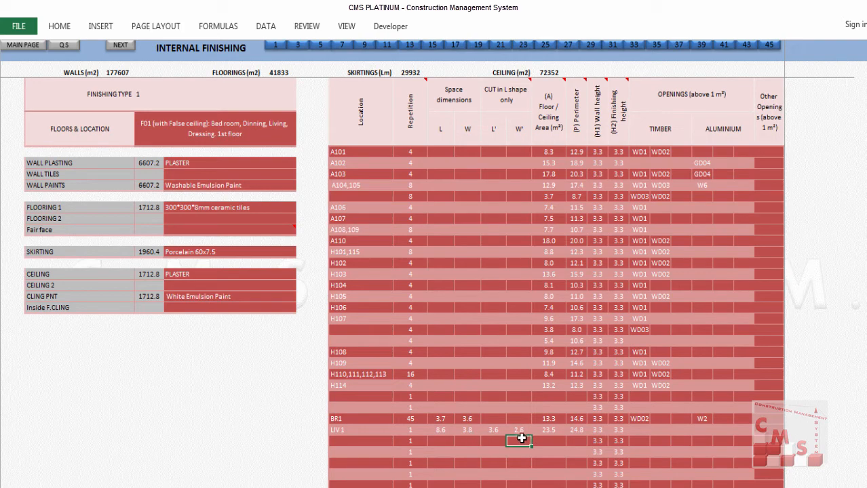
# Switch to AutoCAD and examine the doors and balcony opening around the T-01 living room, then return to the sheet.
pyautogui.hotkey('alt', 'Tab')
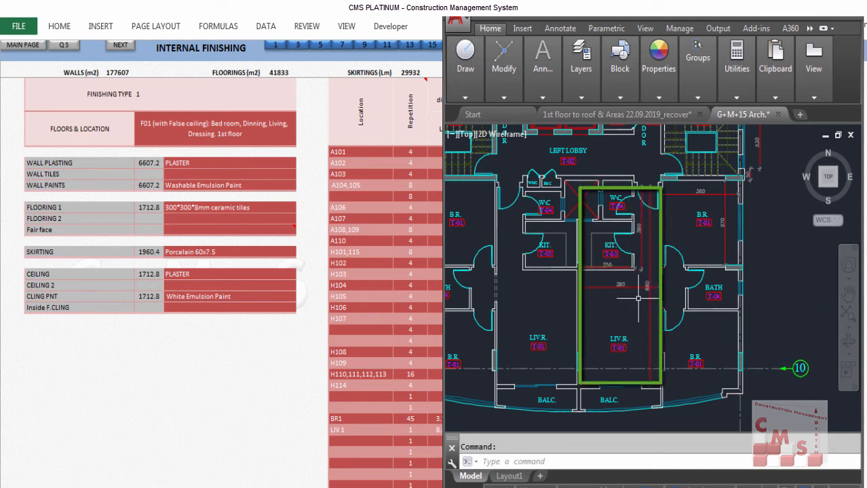
pyautogui.scroll(2, 648, 201)
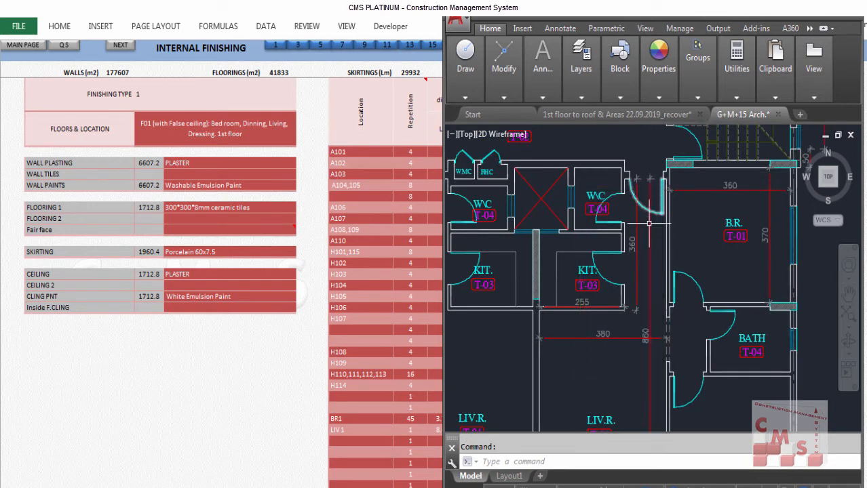
pyautogui.scroll(-2, 605, 196)
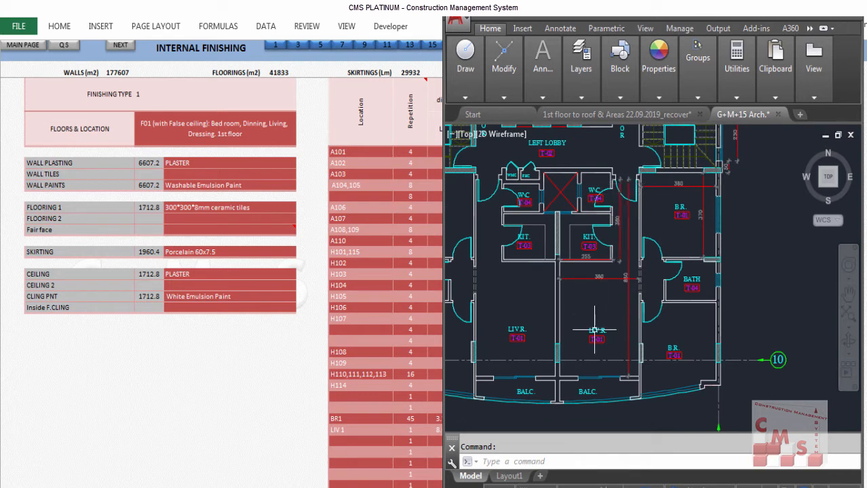
pyautogui.scroll(2, 609, 378)
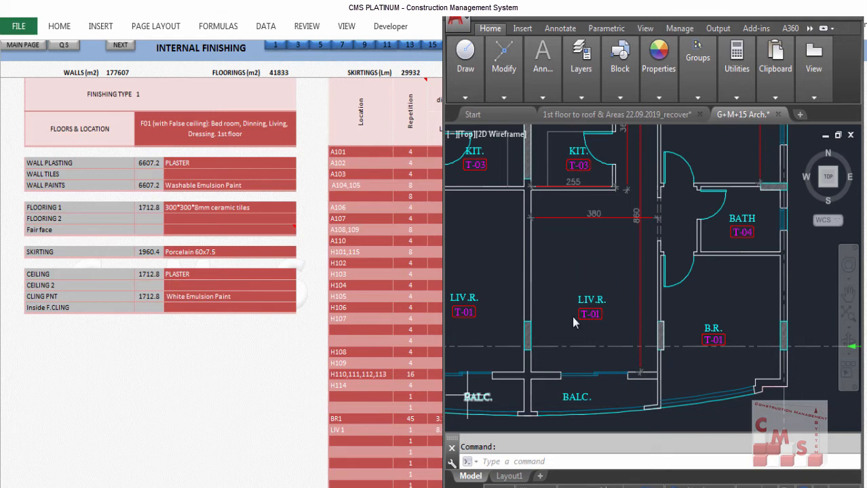
pyautogui.click(361, 418)
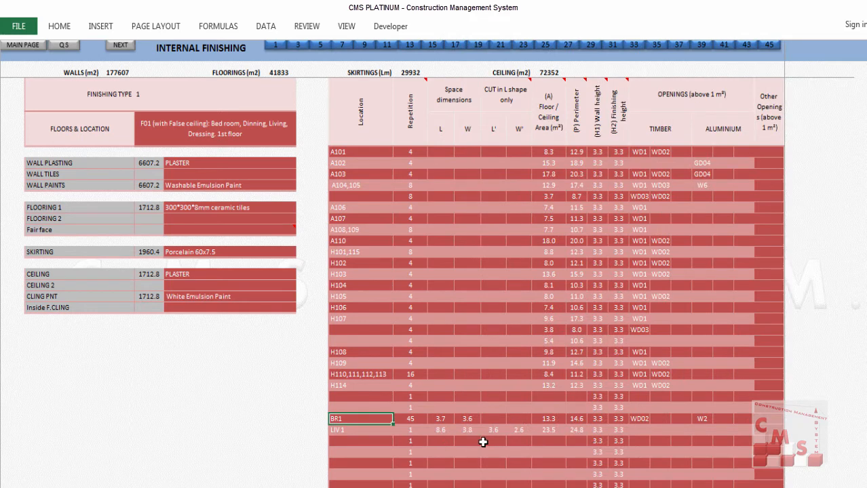
# Choose WD1, WD02 and WD03 as the timber openings for LIV 1.
pyautogui.click(641, 430)
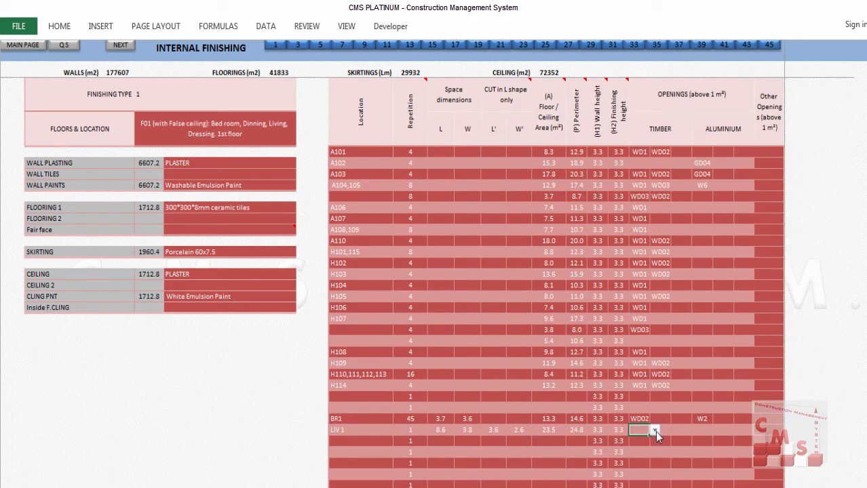
pyautogui.click(654, 431)
pyautogui.scroll(3, 648, 380)
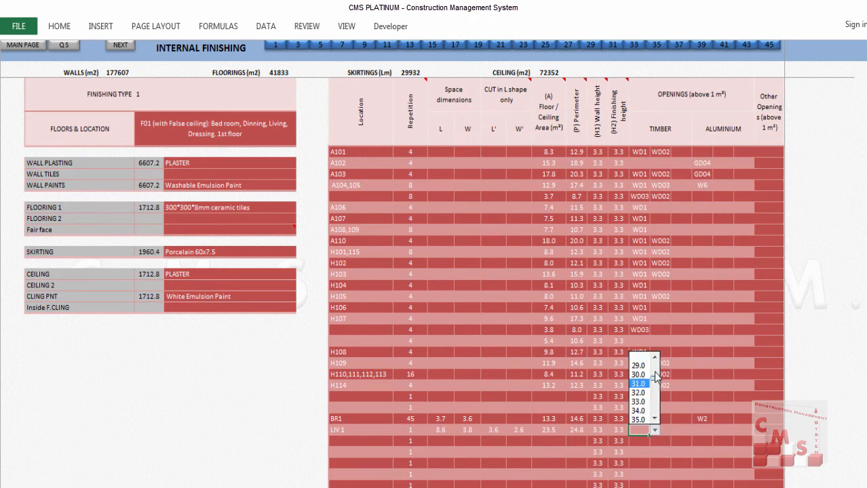
pyautogui.click(640, 357)
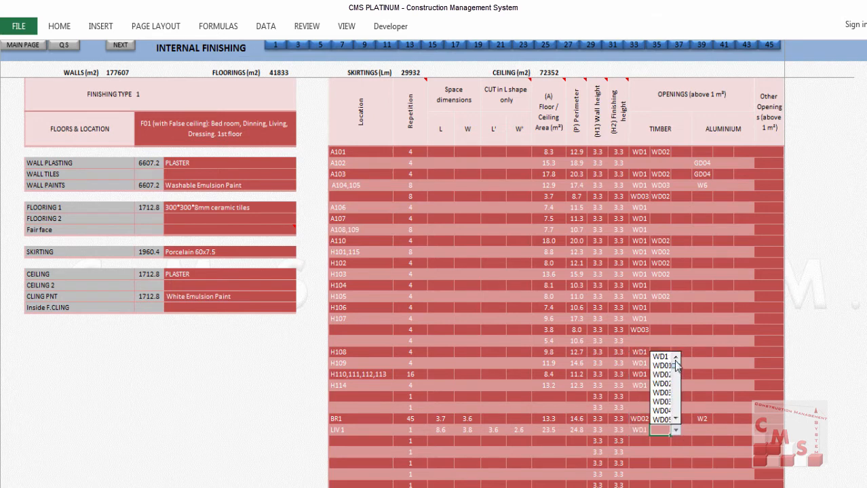
pyautogui.click(662, 374)
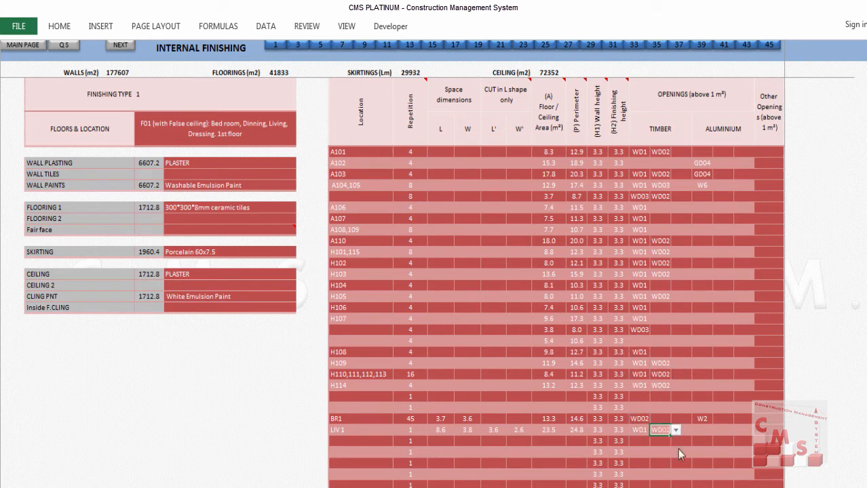
pyautogui.click(686, 431)
pyautogui.click(697, 430)
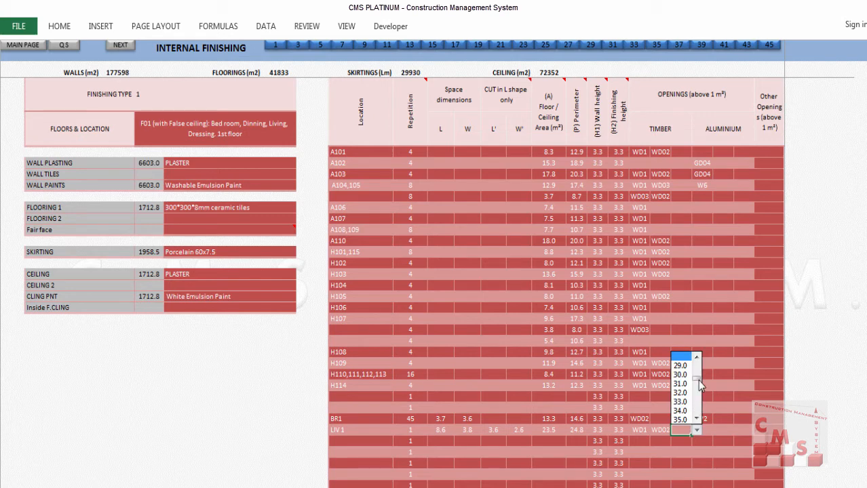
pyautogui.moveTo(698, 366); pyautogui.dragTo(697, 360)
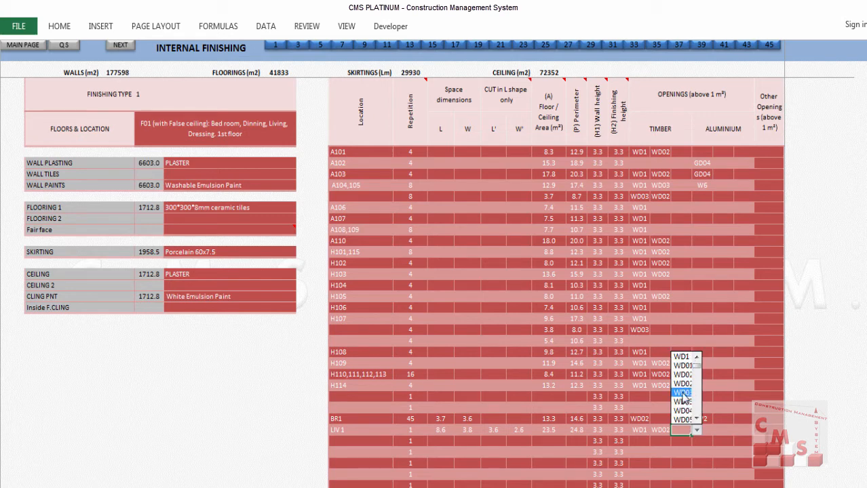
pyautogui.click(682, 393)
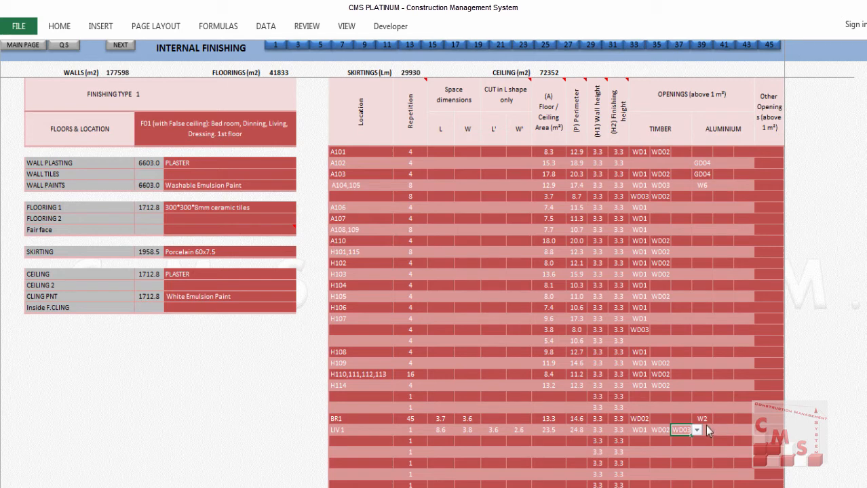
# Choose GD04 as the first aluminium opening for LIV 1.
pyautogui.click(710, 428)
pyautogui.click(717, 430)
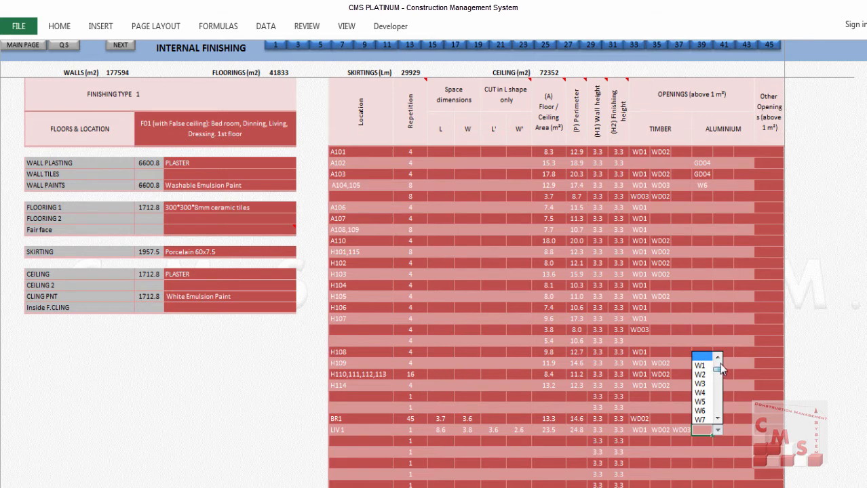
pyautogui.scroll(-3, 720, 366)
pyautogui.click(703, 384)
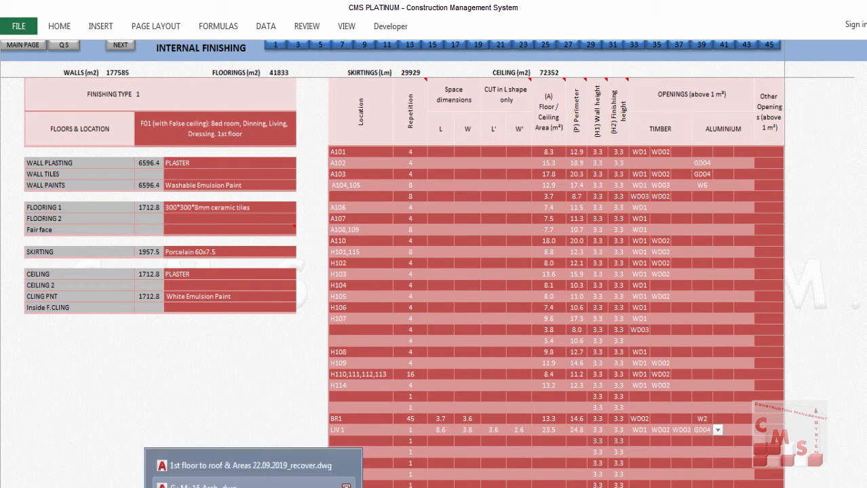
# View all the living rooms in the G+M+15 Arch plan in AutoCAD, and set LIV 1's repetition to 60 in the sheet.
pyautogui.click(271, 485)
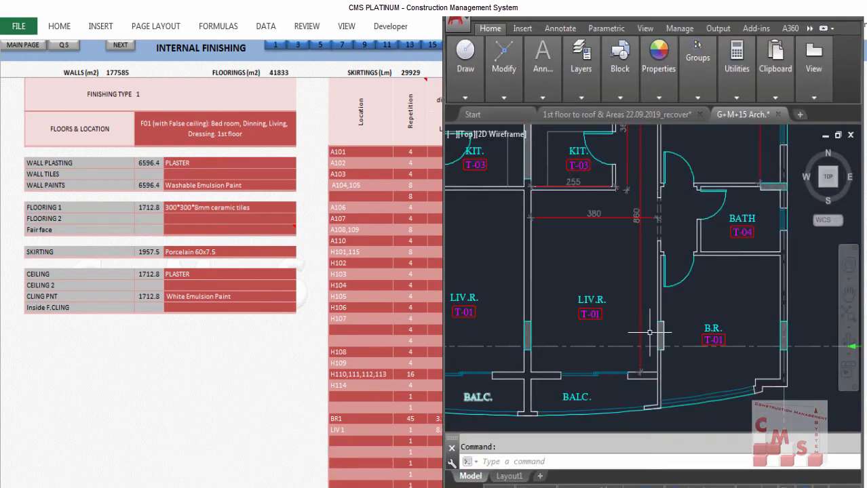
pyautogui.scroll(-2, 671, 329)
pyautogui.scroll(-3, 580, 285)
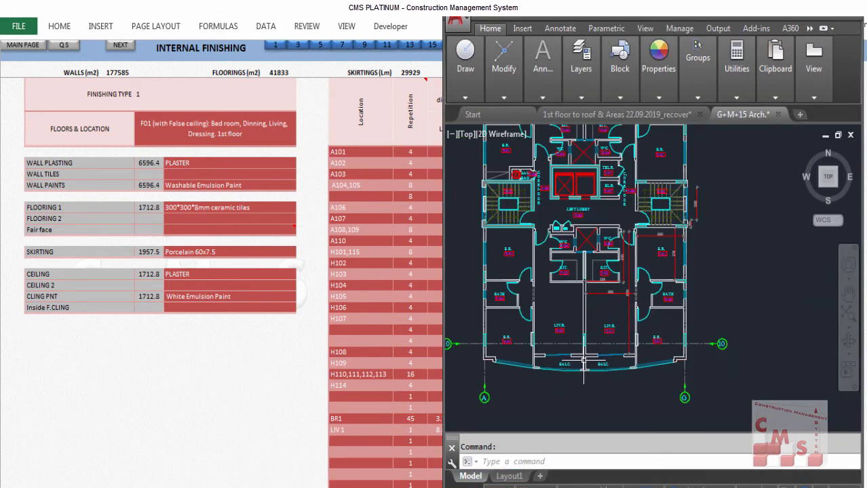
pyautogui.scroll(2, 590, 275)
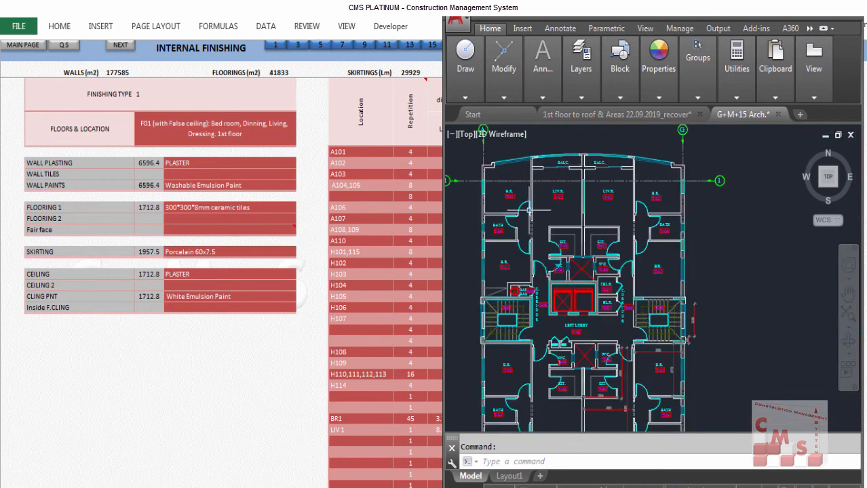
pyautogui.click(391, 437)
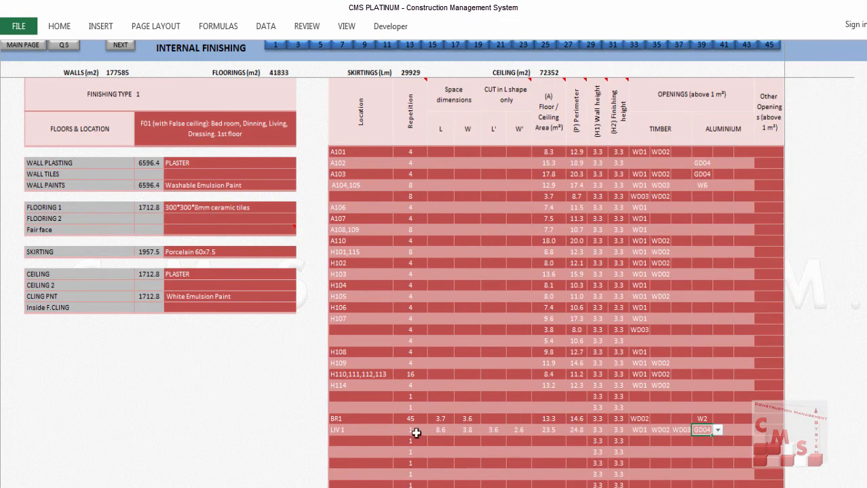
pyautogui.click(415, 432)
pyautogui.write('60')
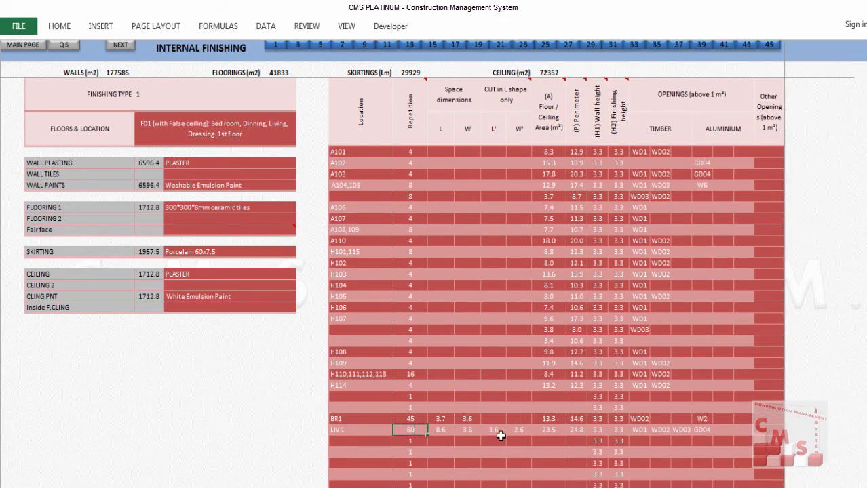
pyautogui.press('Return')
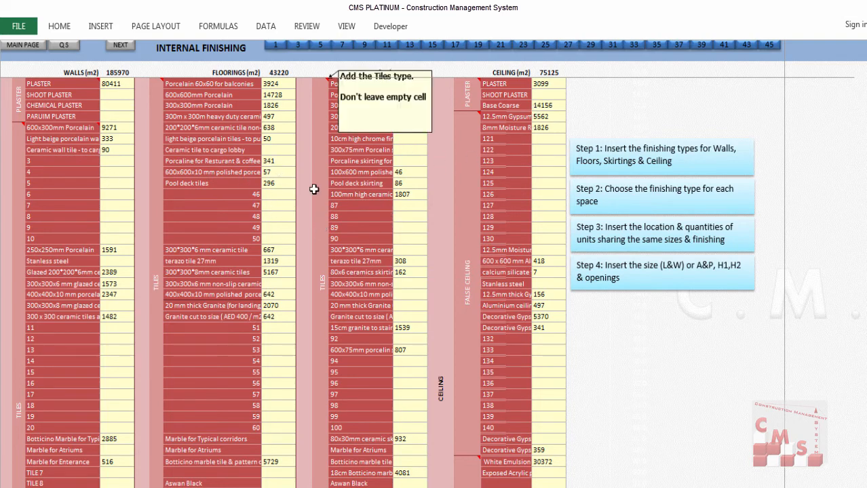
# Go to Finishing Type 1 in the sheet and select LIV 1's space dimensions and L-shape cut values for review.
pyautogui.click(276, 44)
pyautogui.scroll(-10, 366, 316)
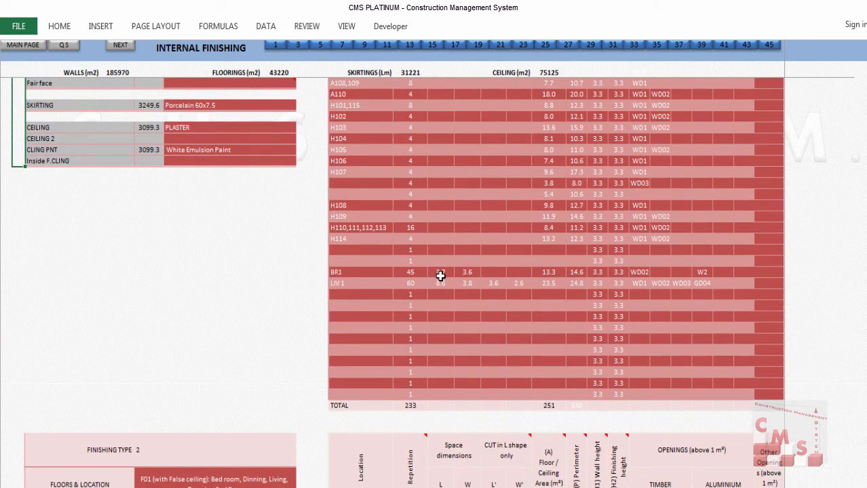
pyautogui.moveTo(440, 272); pyautogui.dragTo(517, 282)
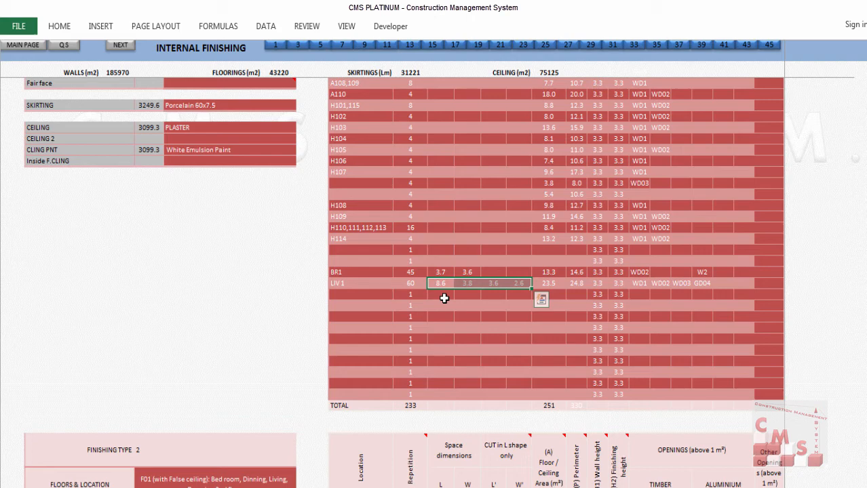
# Switch to the first floor to roof drawing in AutoCAD and trace the Vegetable Chiller's inner wall outline with a polyline.
pyautogui.hotkey('alt', 'Tab')
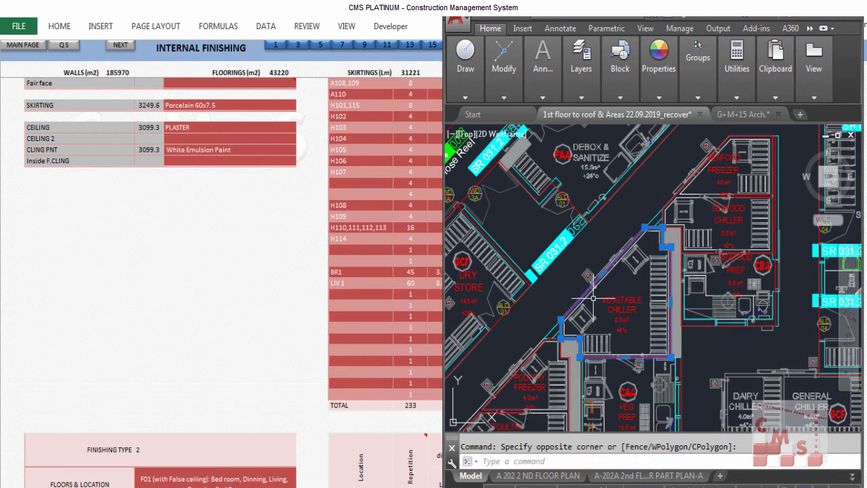
pyautogui.scroll(2, 593, 298)
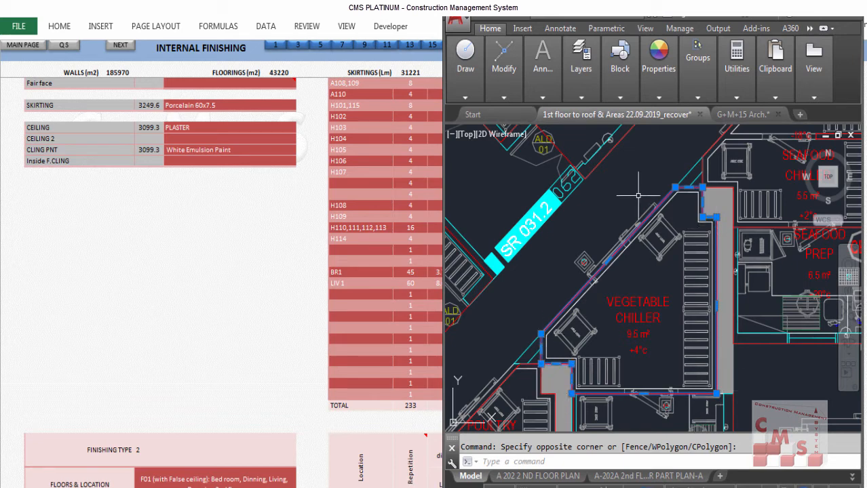
pyautogui.write('P')
pyautogui.press('Return')
pyautogui.click(699, 193)
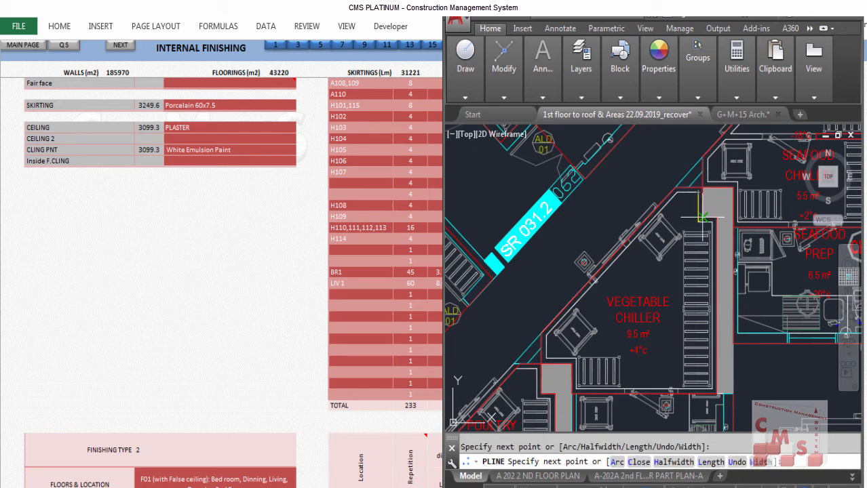
pyautogui.click(698, 223)
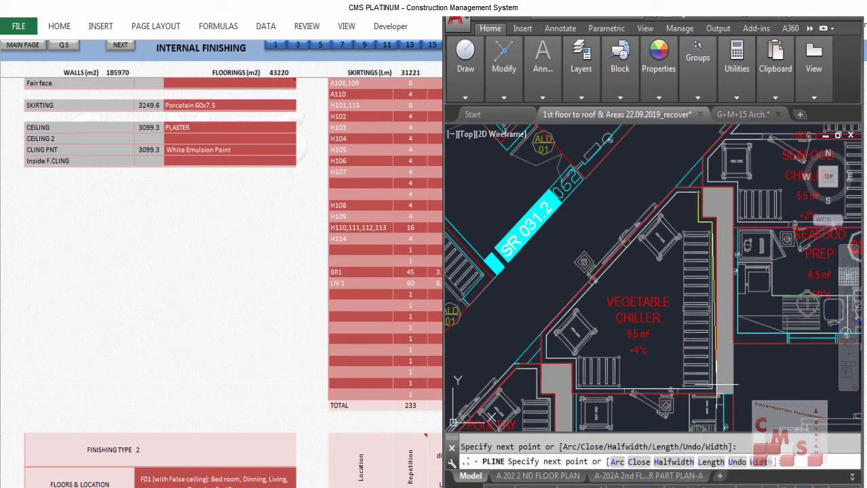
pyautogui.click(711, 388)
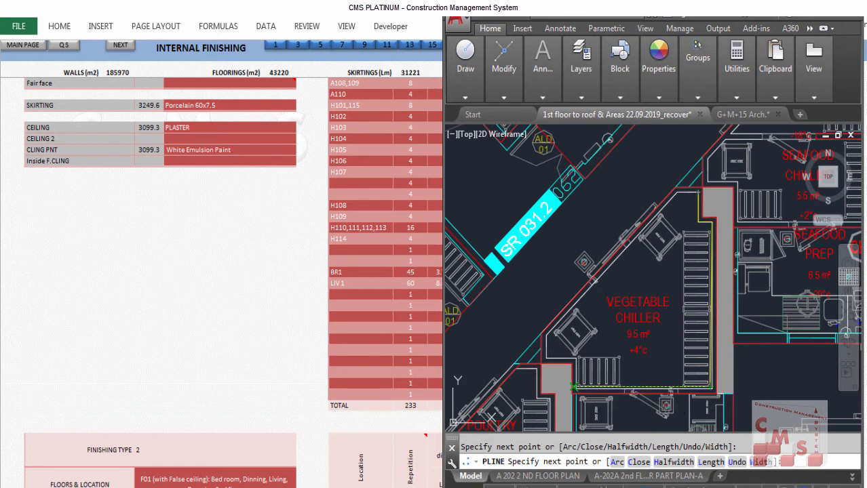
pyautogui.click(573, 386)
pyautogui.click(577, 357)
pyautogui.click(547, 356)
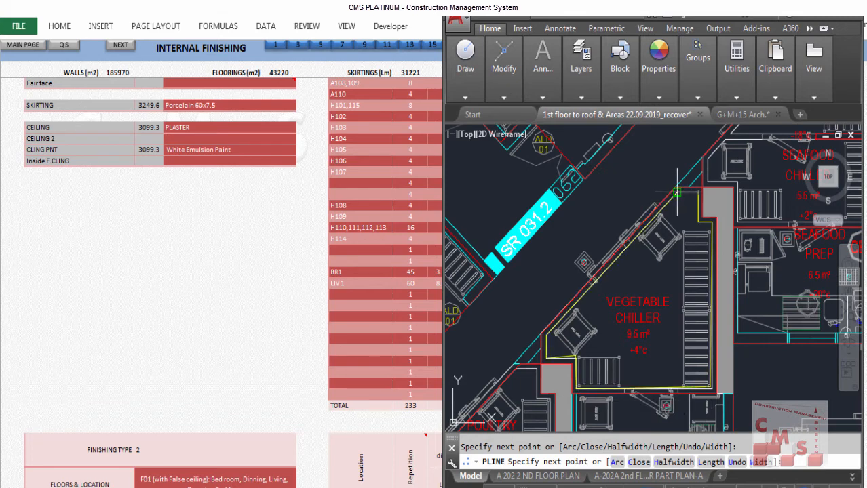
pyautogui.click(677, 192)
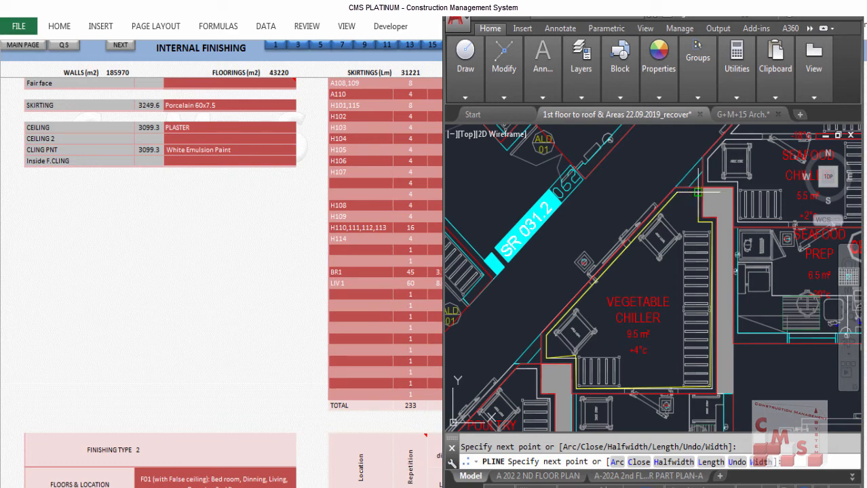
pyautogui.press('Escape')
# Select the polyline traced around the Vegetable Chiller to read its area and perimeter.
pyautogui.scroll(2, 615, 383)
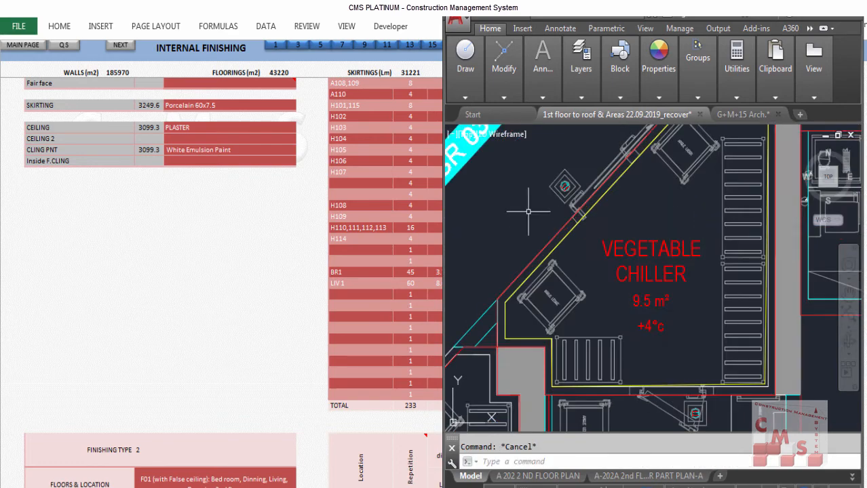
pyautogui.click(573, 231)
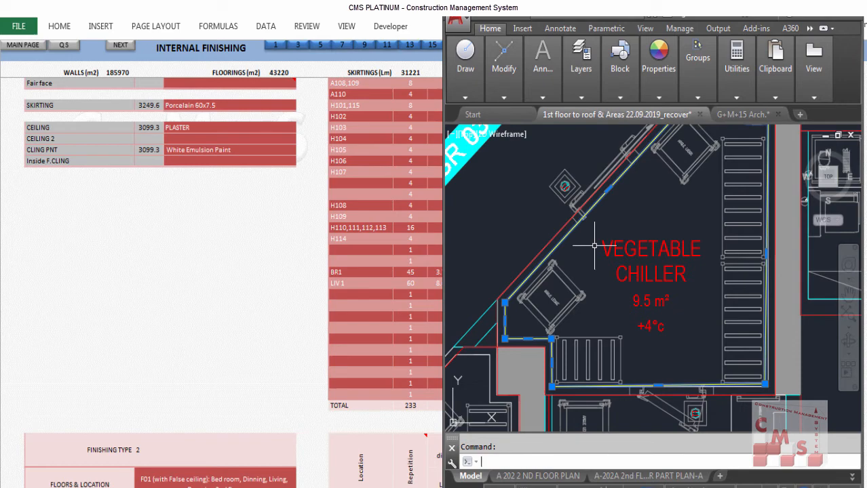
pyautogui.press('Return')
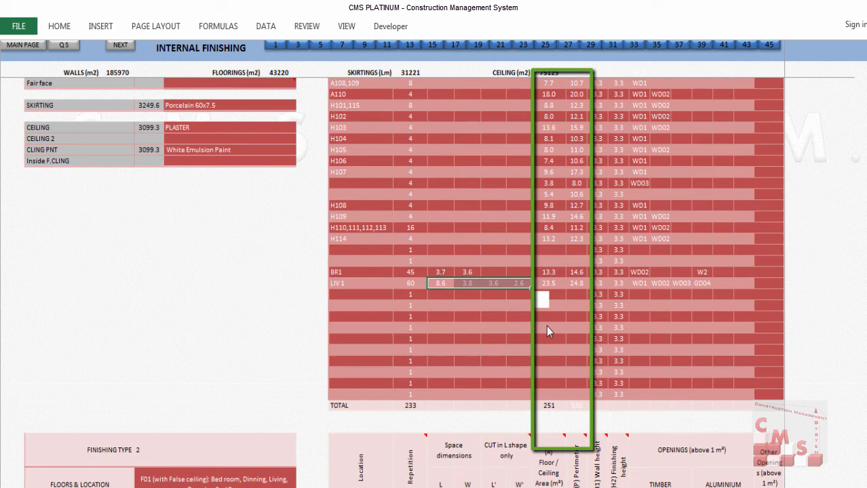
# Locate the floor/ceiling area and perimeter cells in the blank row below LIV 1 in Finishing Type 1.
pyautogui.click(520, 328)
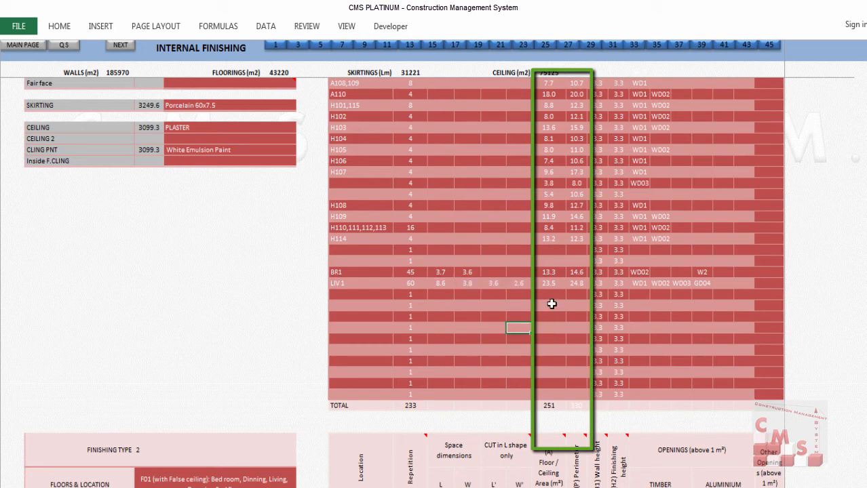
pyautogui.scroll(4, 552, 303)
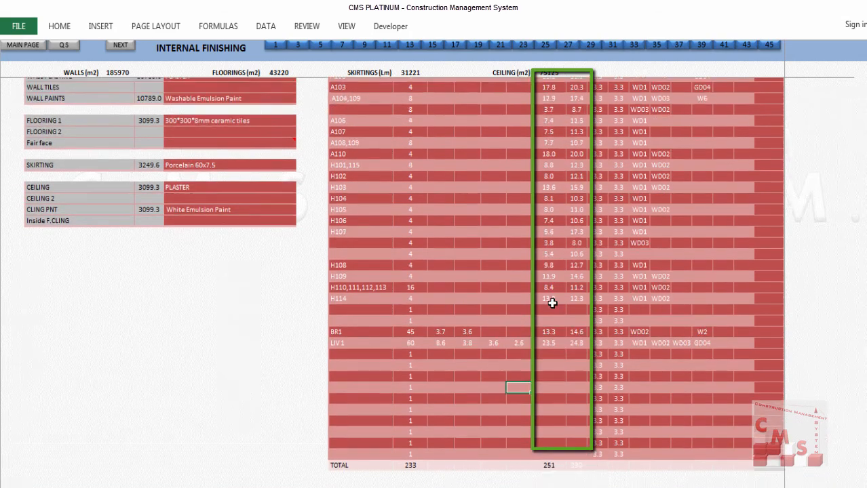
pyautogui.click(545, 441)
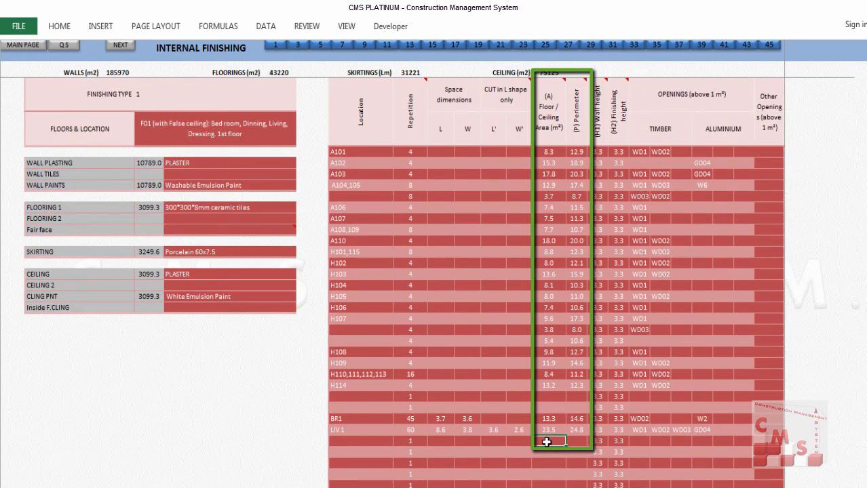
pyautogui.click(574, 441)
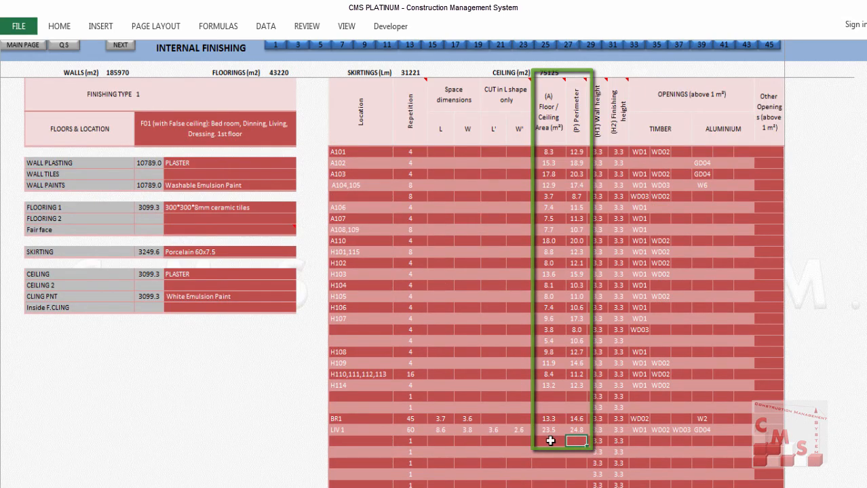
pyautogui.click(551, 442)
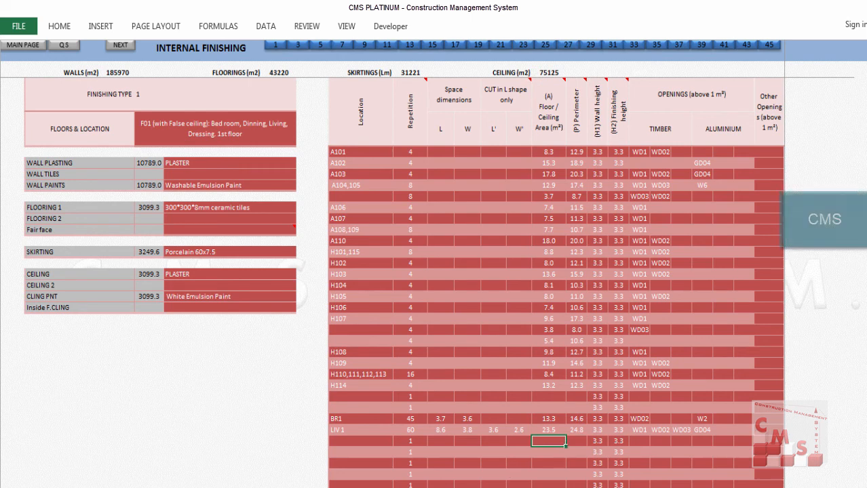
# Switch to the first floor to roof drawing in AutoCAD and inspect the polyline outline of the Vegetable Chiller.
pyautogui.moveTo(253, 487)
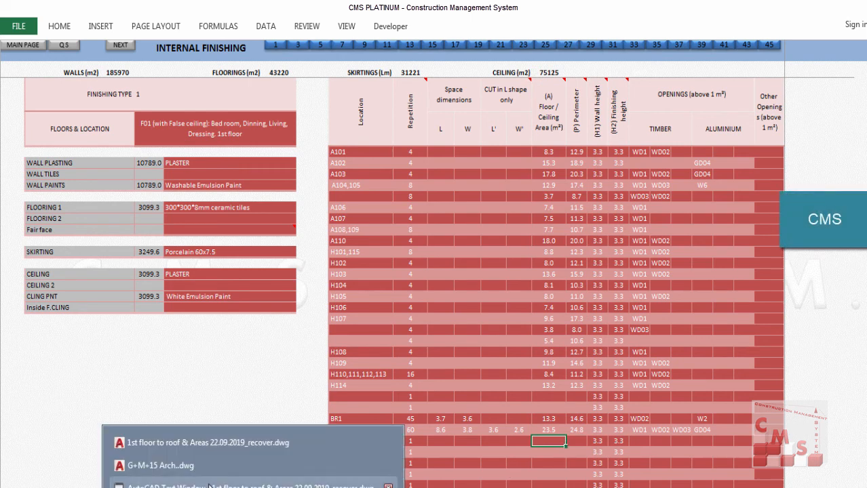
pyautogui.click(219, 443)
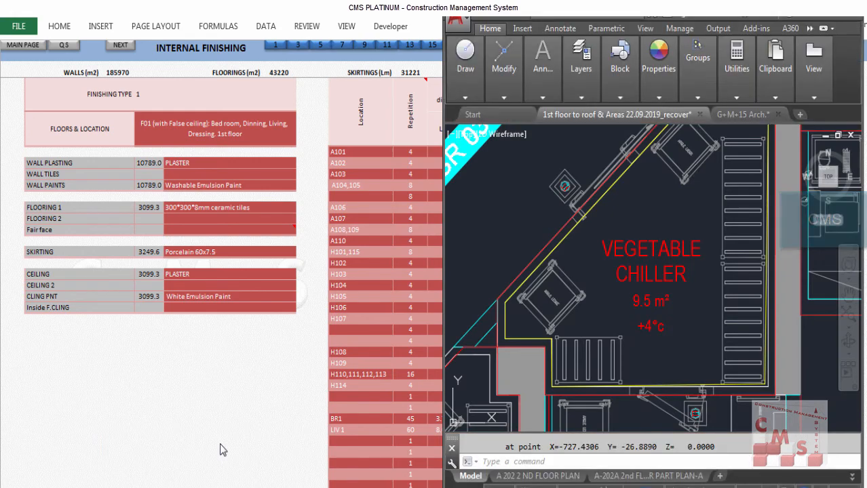
pyautogui.scroll(6, 603, 432)
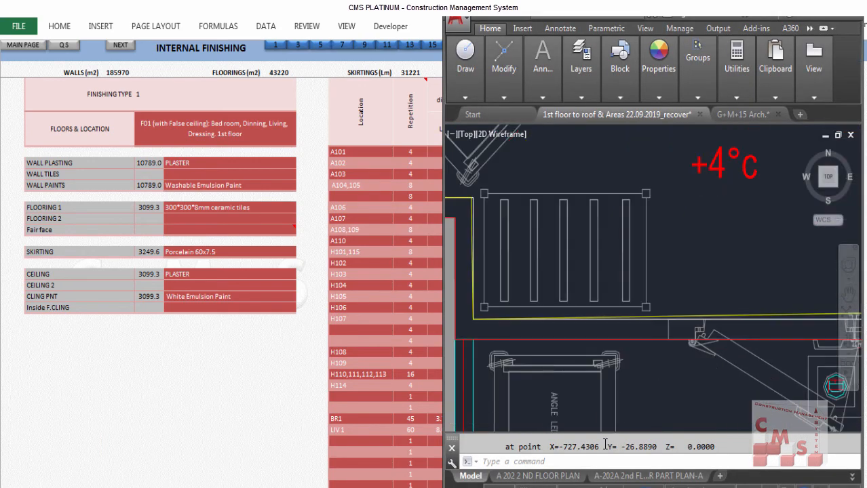
pyautogui.scroll(-6, 604, 432)
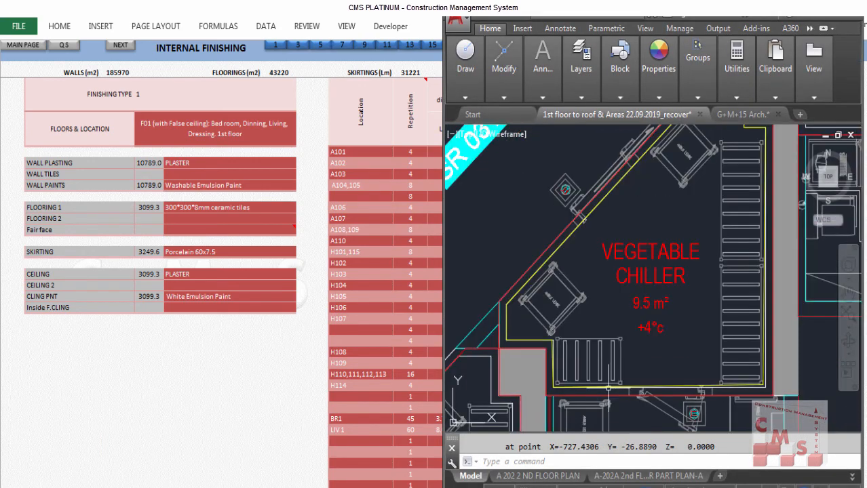
pyautogui.press('Escape')
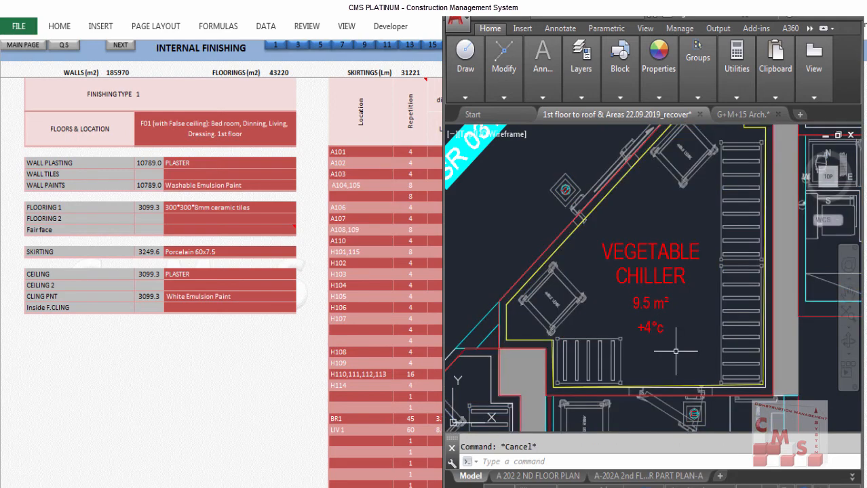
# Return to the Internal Finishing sheet and enter area 9.3 and perimeter 13.2 in the row below LIV 1.
pyautogui.hotkey('alt', 'Tab')
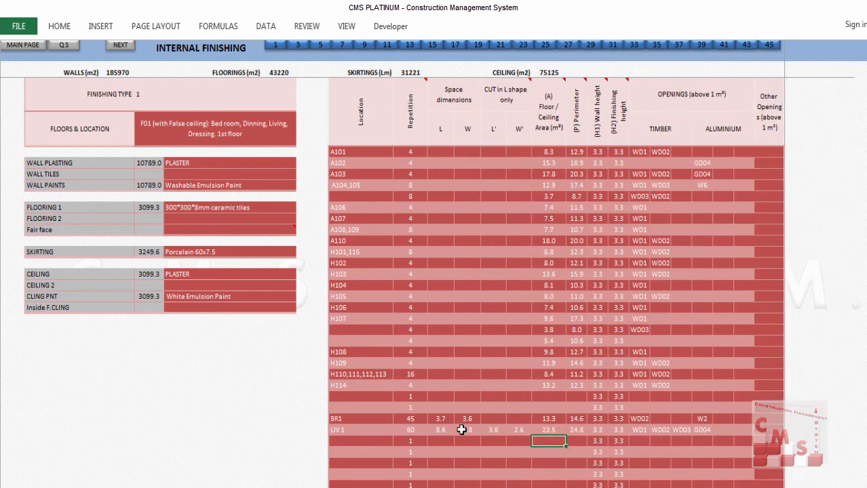
pyautogui.write('9.3')
pyautogui.press('Tab')
pyautogui.write('13.2')
pyautogui.press('Down')
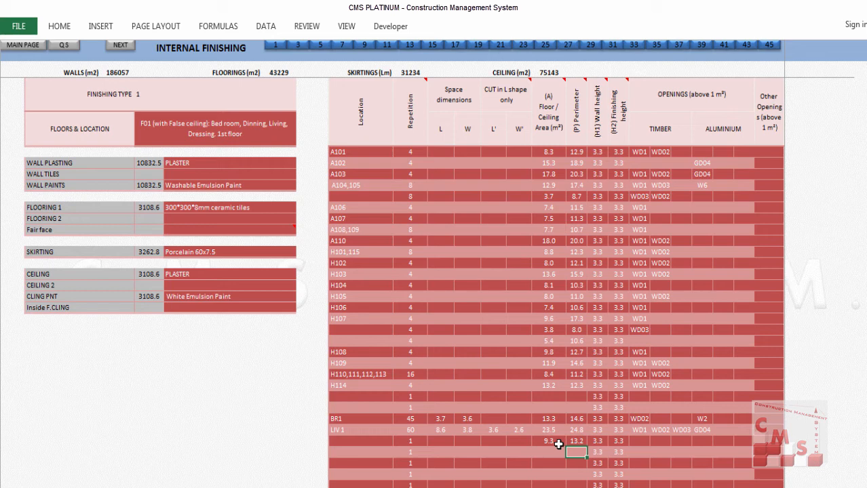
# Assign timber opening WD03 to the row below LIV 1 and set its repetition to 20.
pyautogui.click(638, 440)
pyautogui.click(655, 442)
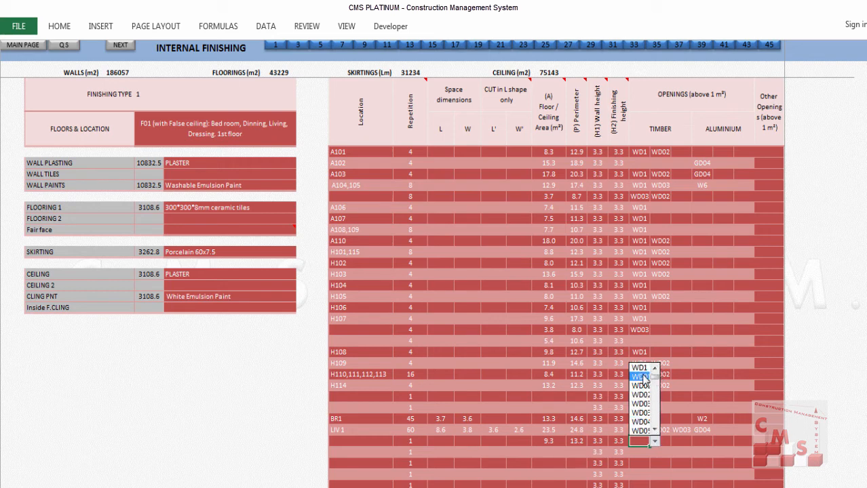
pyautogui.click(643, 410)
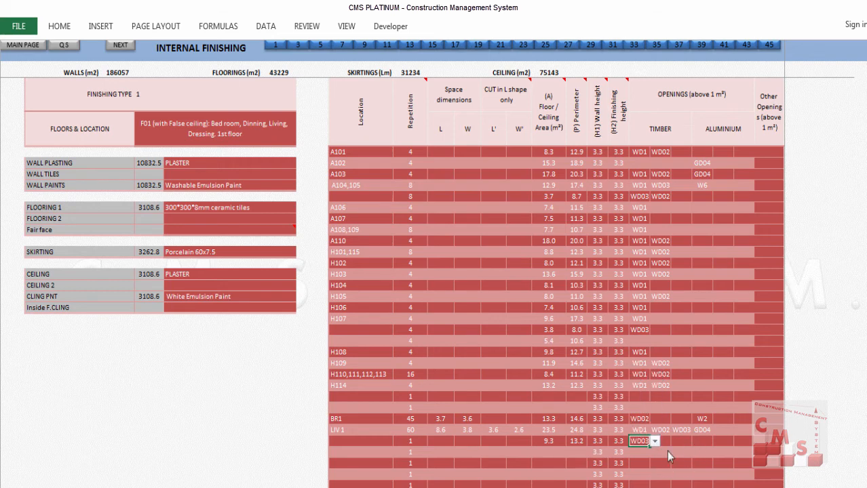
pyautogui.click(418, 441)
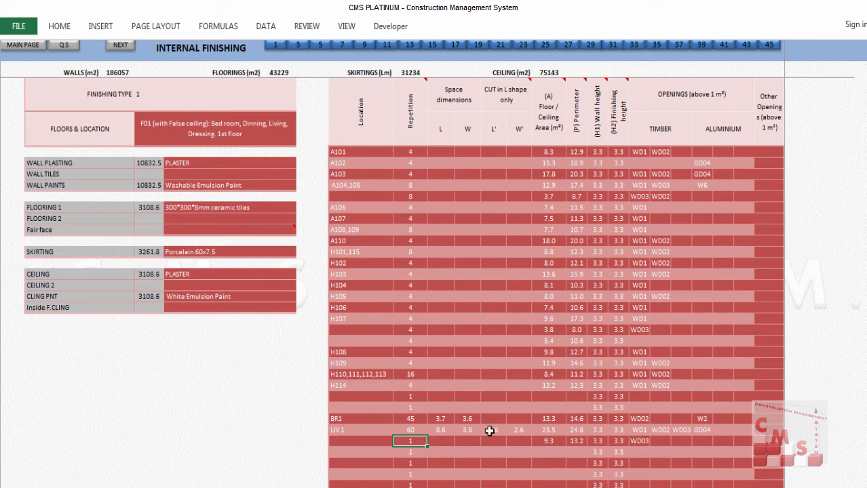
pyautogui.write('20')
pyautogui.press('Return')
pyautogui.press('Return')
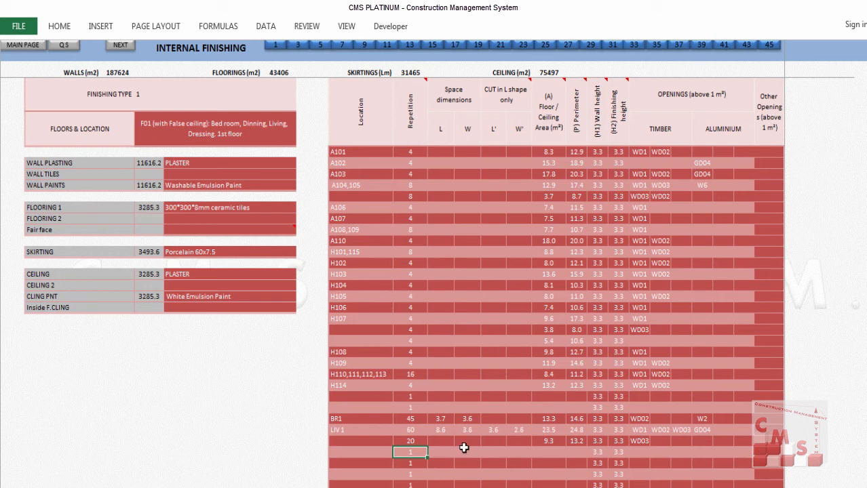
pyautogui.click(555, 441)
pyautogui.click(570, 442)
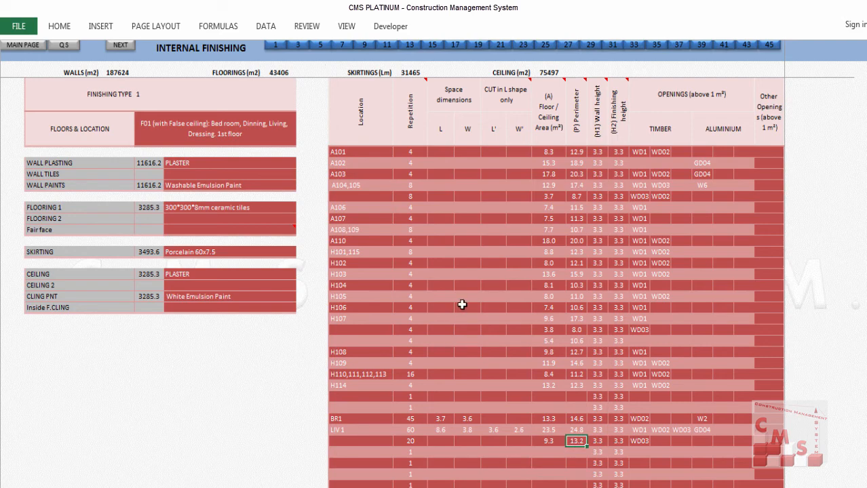
# Browse the finishing type tables from Type 1 through Type 12, examining their locations, finishes and space entries.
pyautogui.scroll(-12, 427, 343)
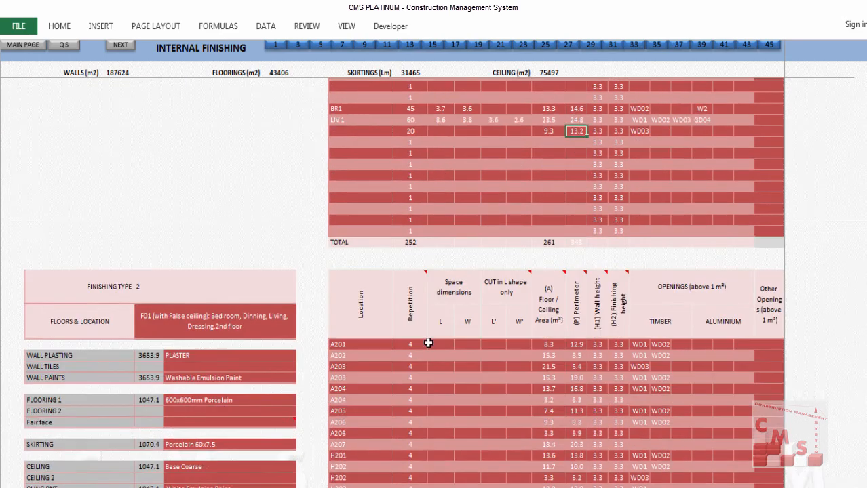
pyautogui.scroll(-20, 427, 343)
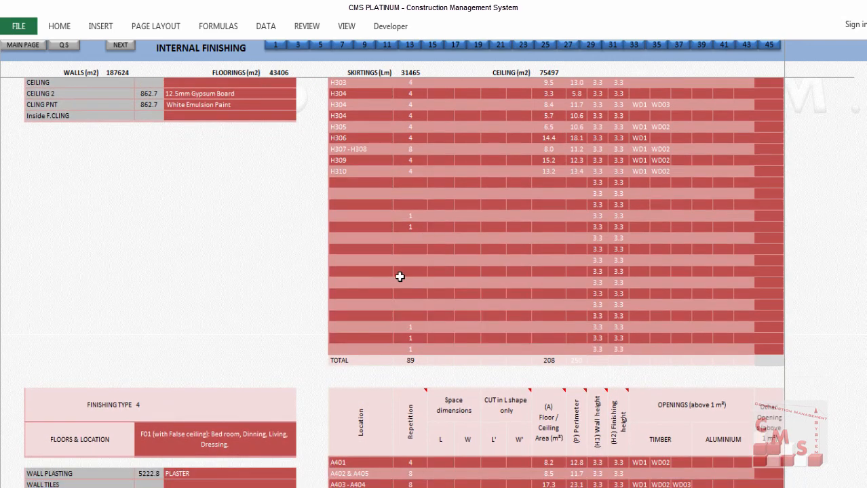
pyautogui.scroll(-1, 166, 339)
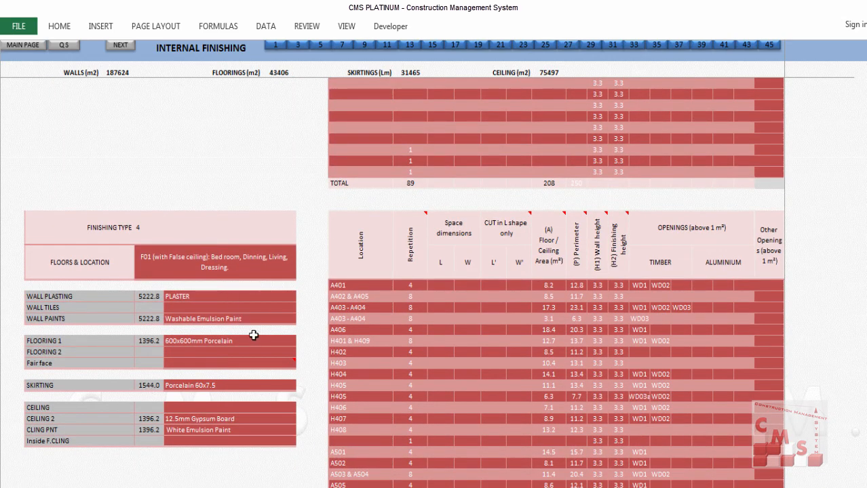
pyautogui.scroll(-1, 495, 340)
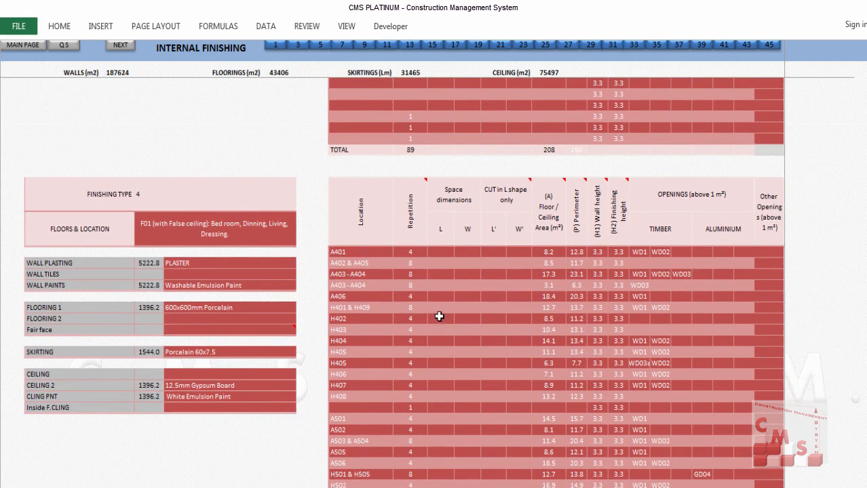
pyautogui.scroll(-1, 545, 298)
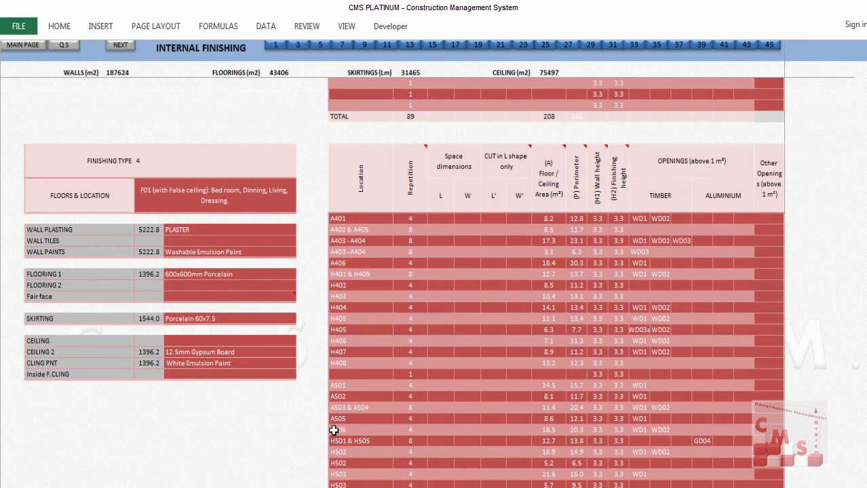
pyautogui.scroll(-7, 286, 403)
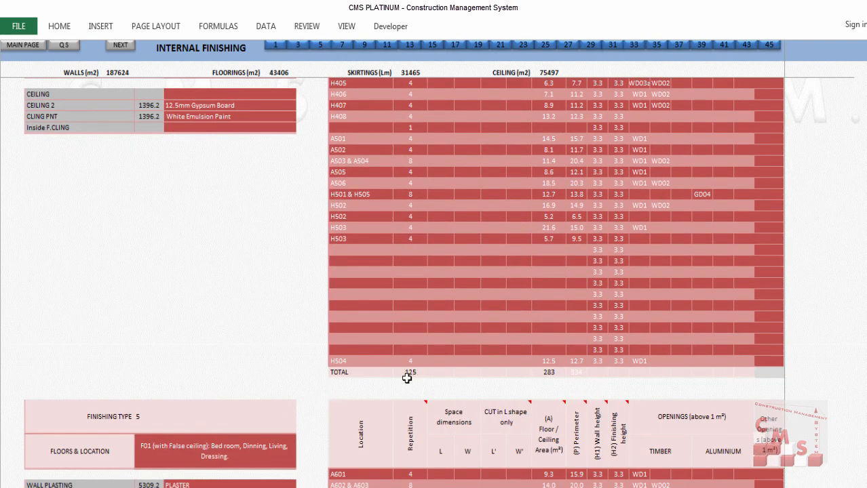
pyautogui.scroll(-4, 405, 381)
pyautogui.scroll(-15, 255, 370)
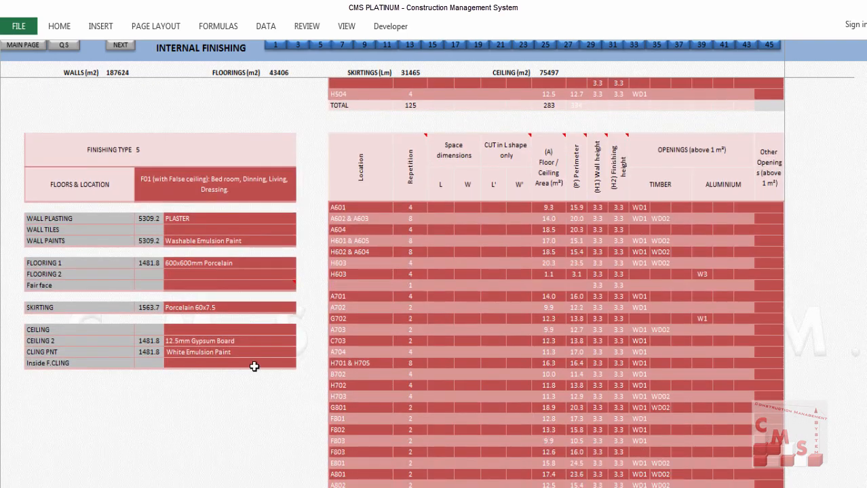
pyautogui.scroll(-12, 255, 370)
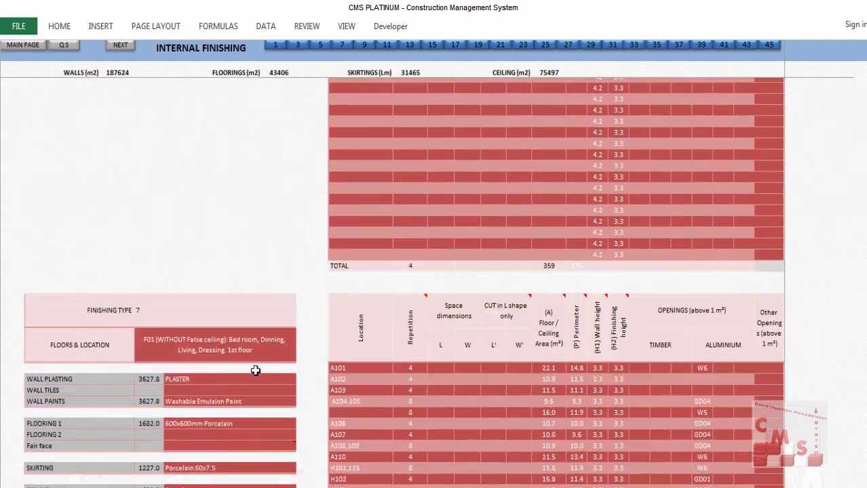
pyautogui.scroll(-15, 255, 370)
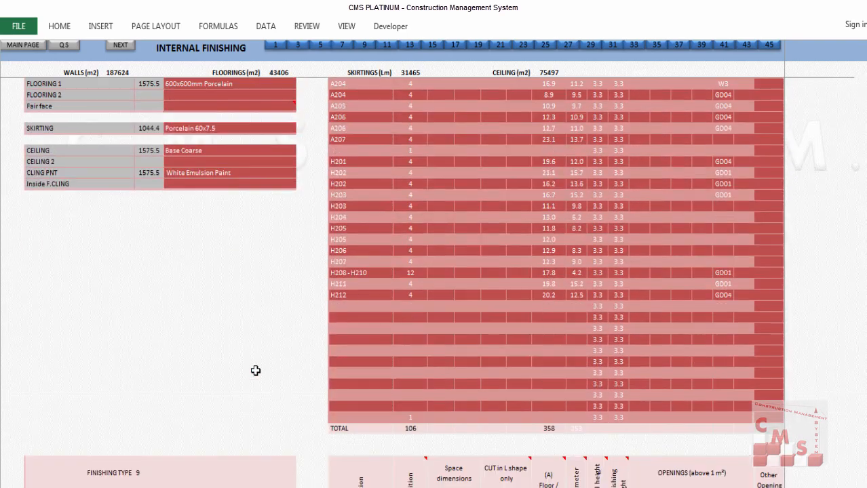
pyautogui.scroll(-15, 255, 370)
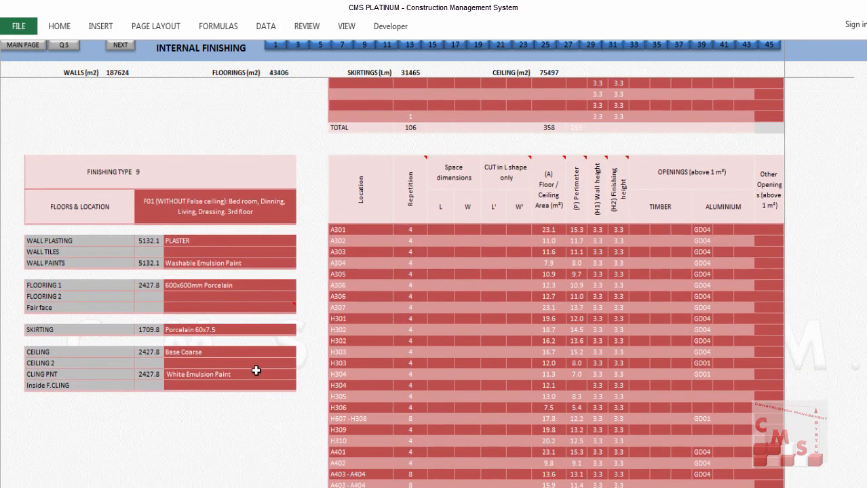
pyautogui.scroll(-15, 255, 370)
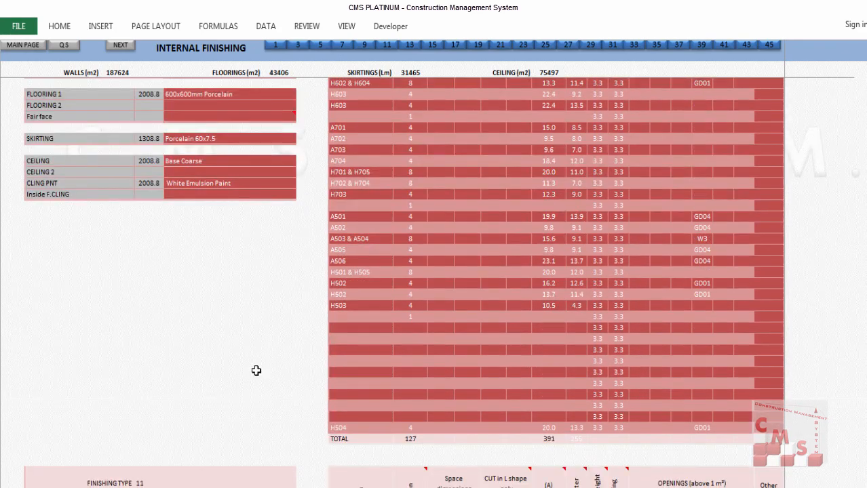
pyautogui.scroll(-12, 255, 371)
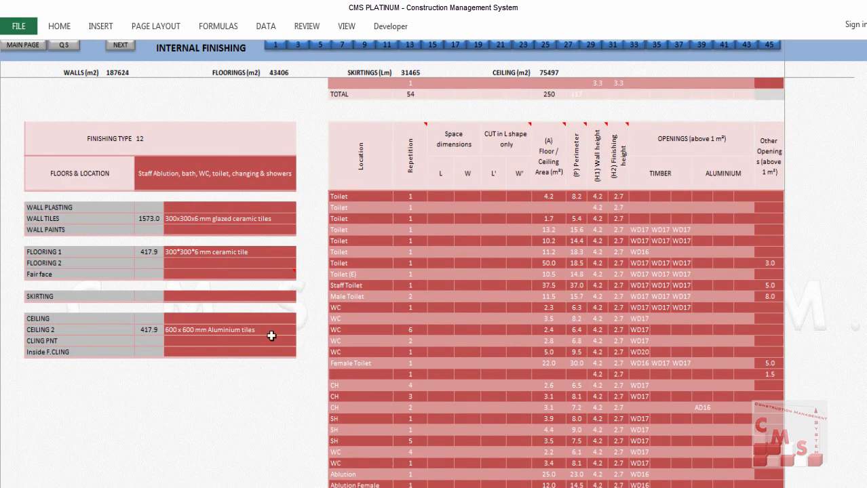
# Set the wall plastering of Finishing Type 12 to PLASTER.
pyautogui.click(285, 217)
pyautogui.click(285, 207)
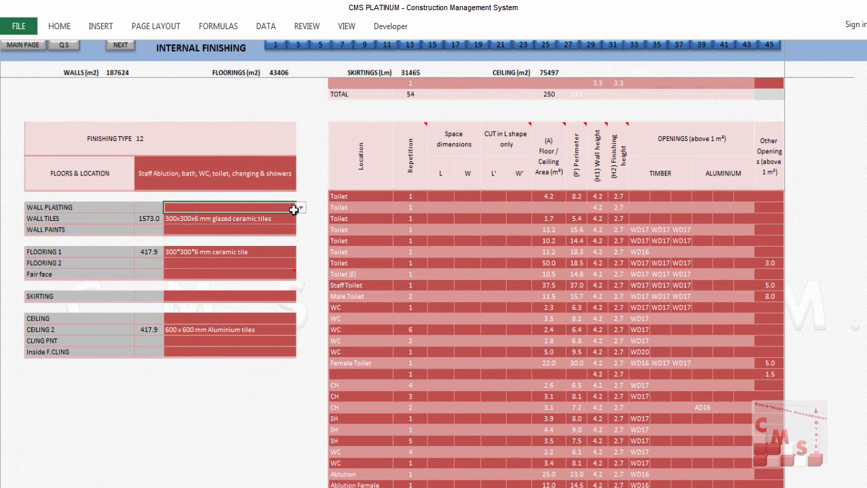
pyautogui.click(300, 207)
pyautogui.click(271, 218)
# Review the Flooring 1, skirting and inside false ceiling fields of Finishing Type 12.
pyautogui.click(271, 250)
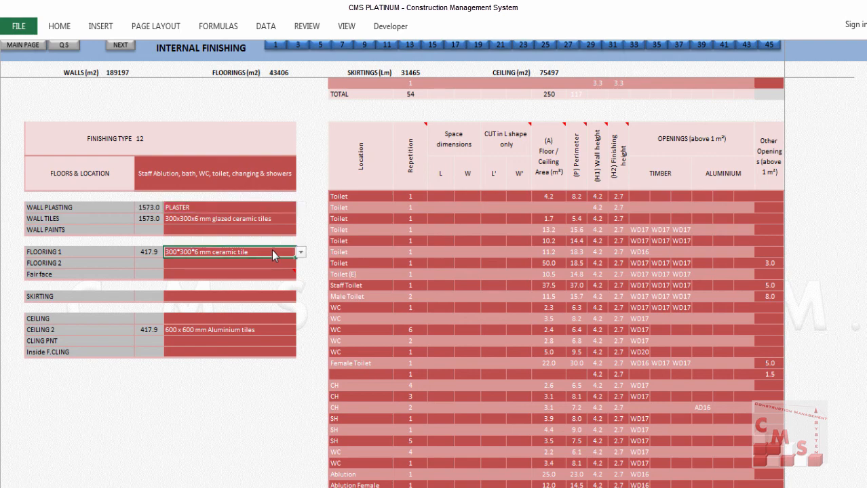
pyautogui.click(271, 296)
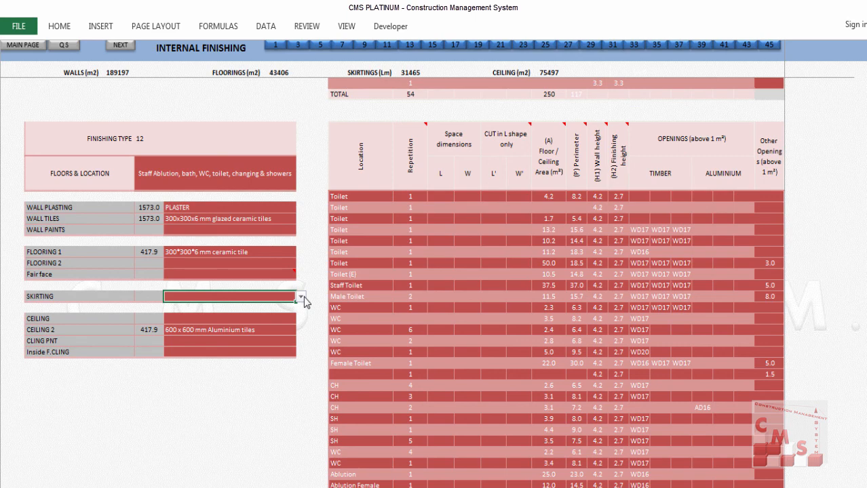
pyautogui.click(258, 351)
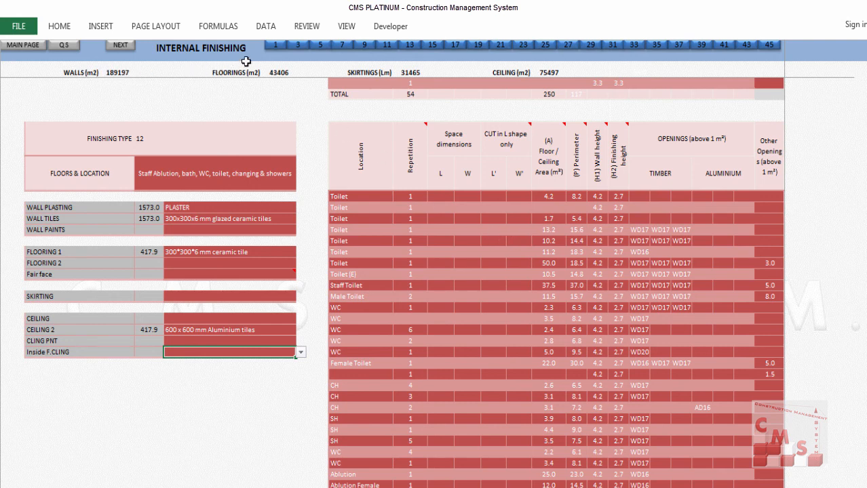
# Go back to Finishing Type 1 and examine the summary of wall, flooring, skirting and ceiling quantities above it.
pyautogui.click(276, 45)
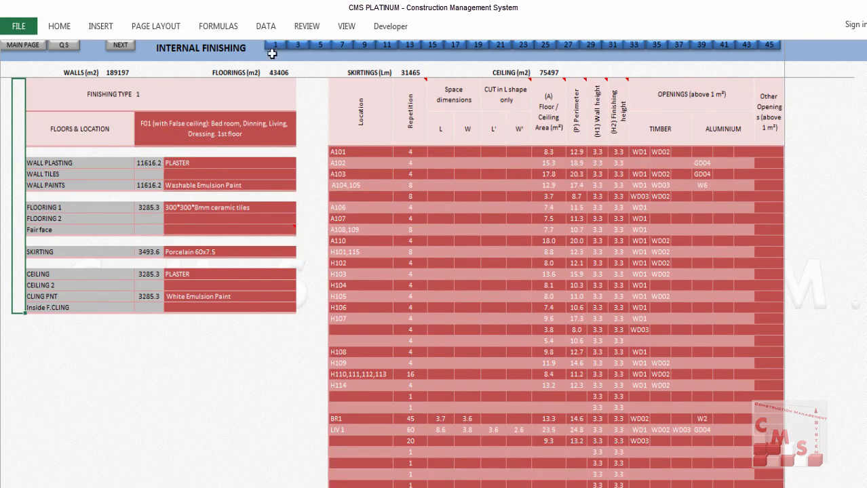
pyautogui.scroll(10, 187, 124)
pyautogui.scroll(15, 187, 125)
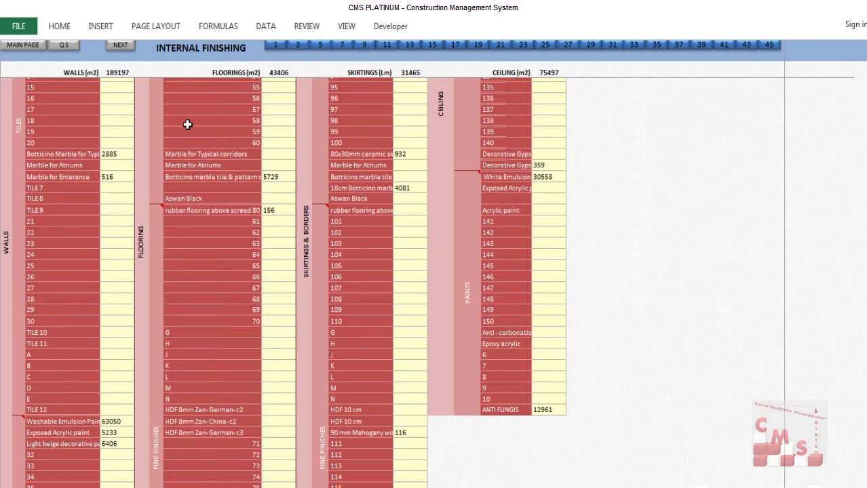